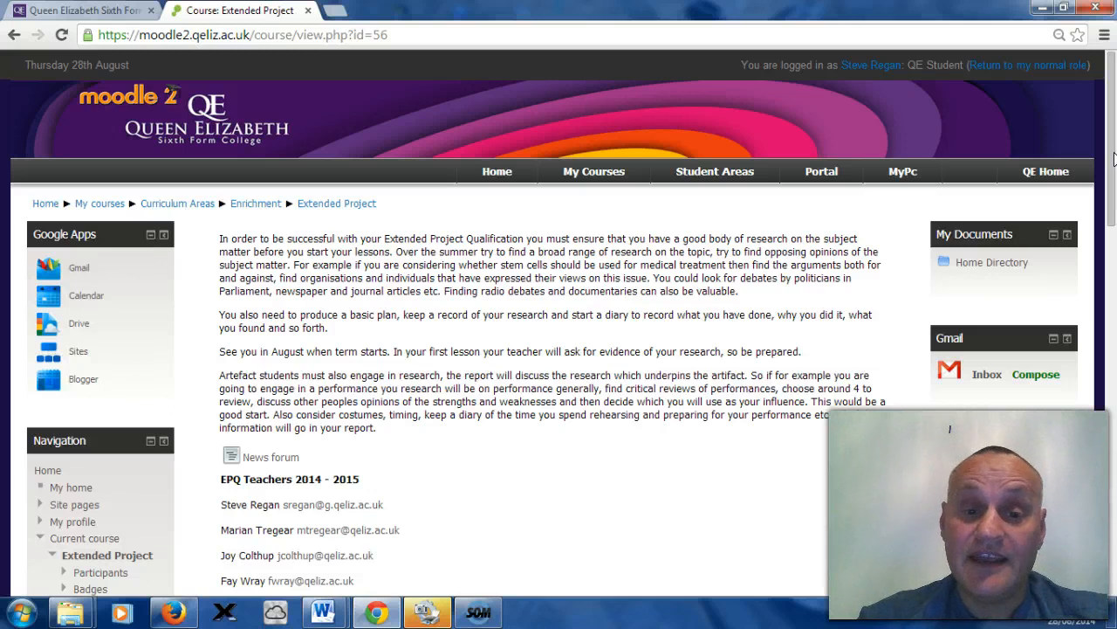
# Step: Open Google Drive from the course page's Google Apps block
pyautogui.moveTo(1114, 157); pyautogui.dragTo(1114, 465)
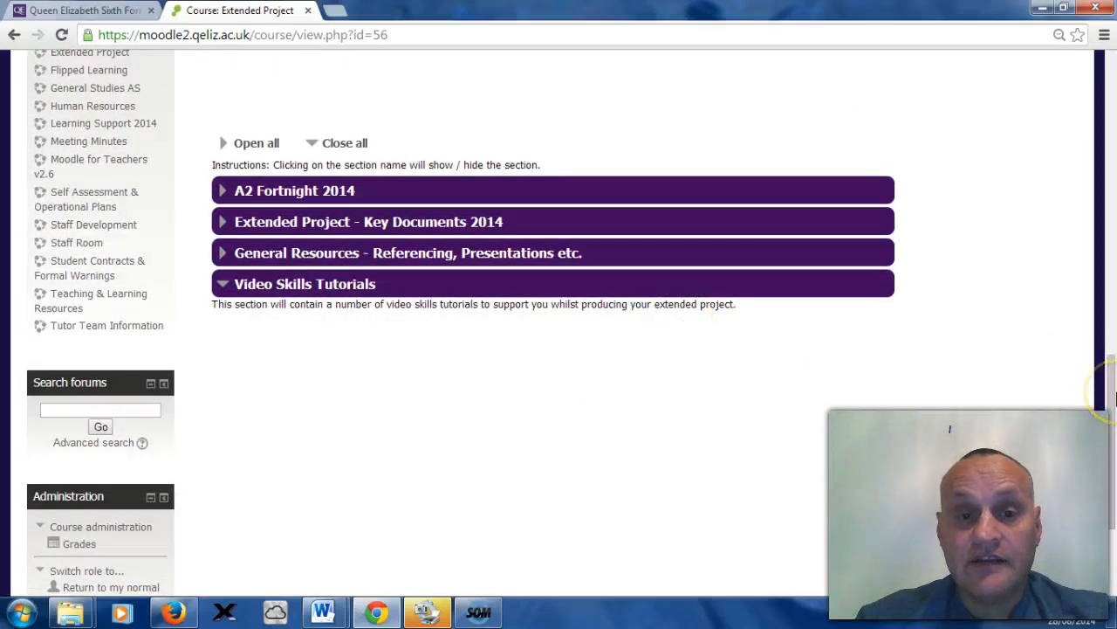
pyautogui.moveTo(1114, 398); pyautogui.dragTo(1114, 96)
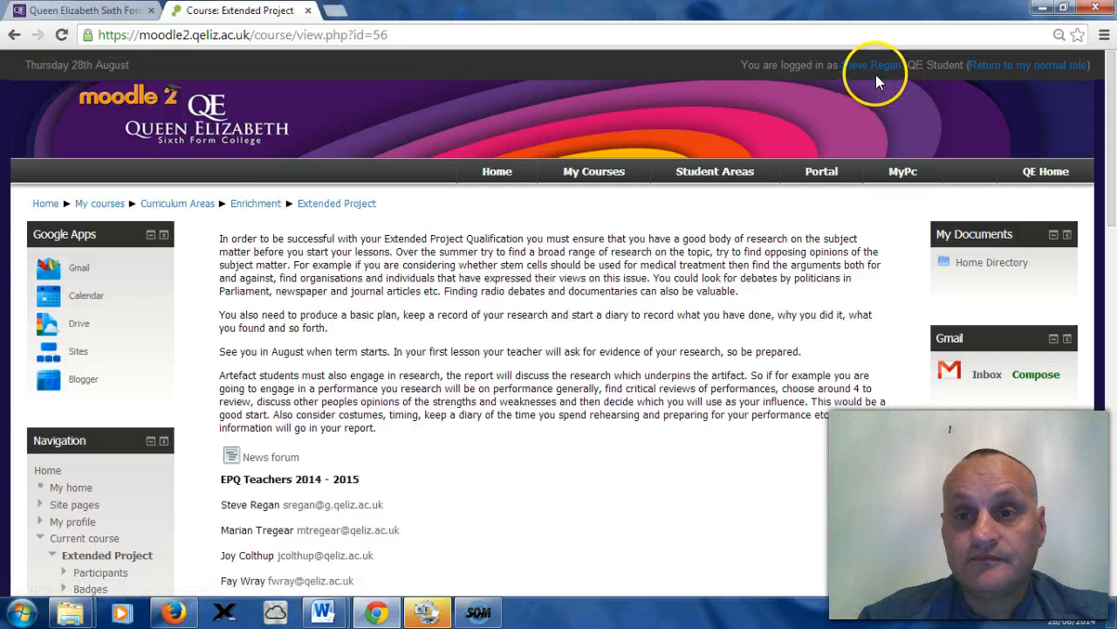
pyautogui.click(77, 330)
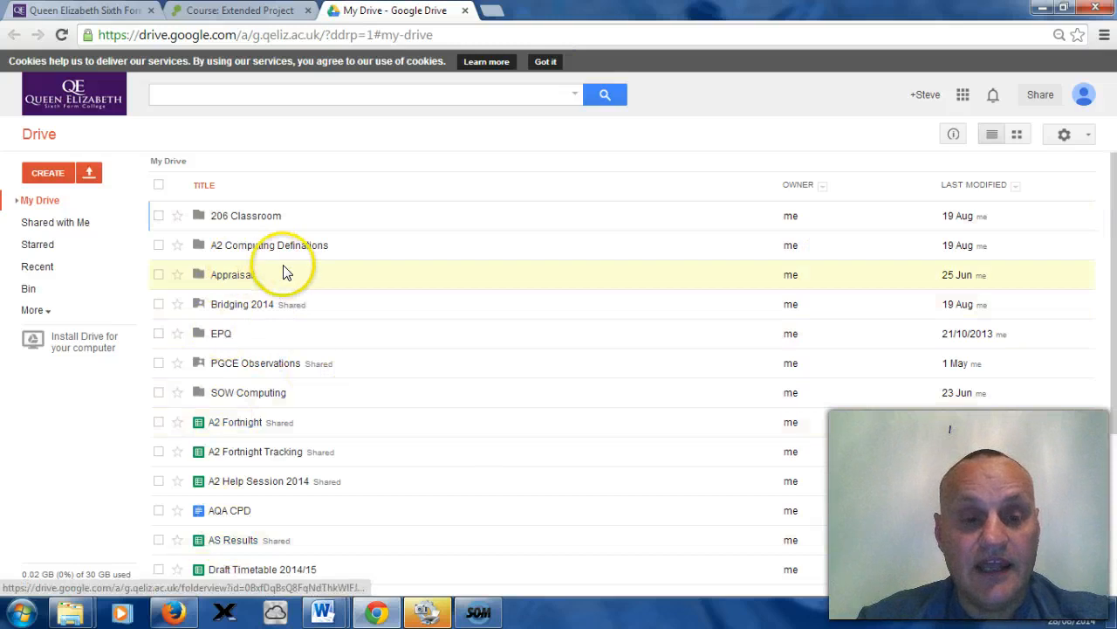
pyautogui.click(92, 175)
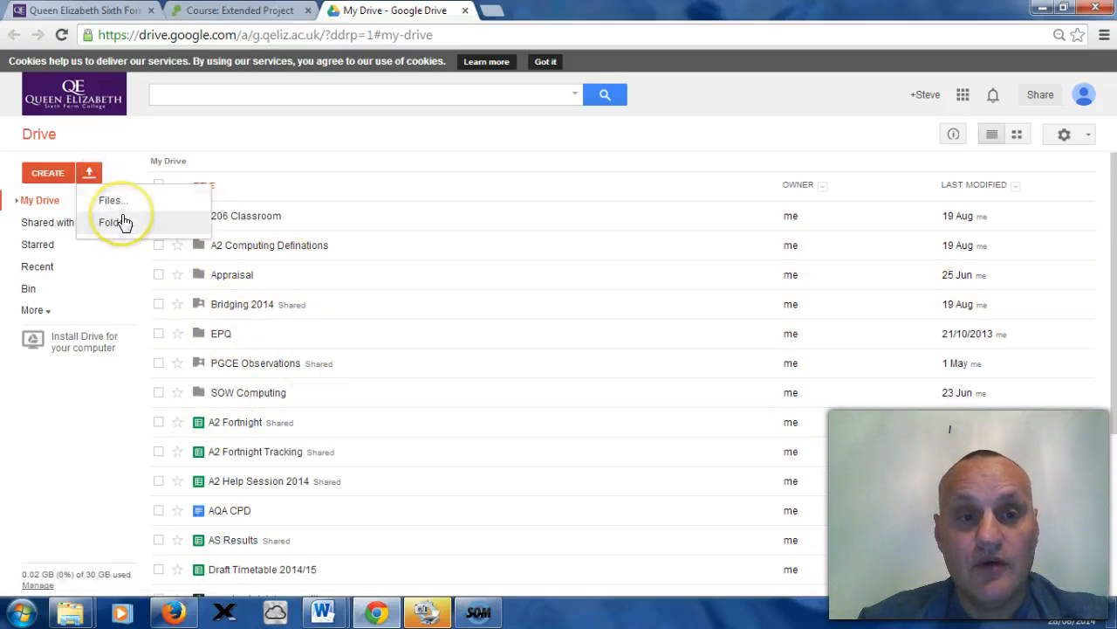
pyautogui.click(128, 173)
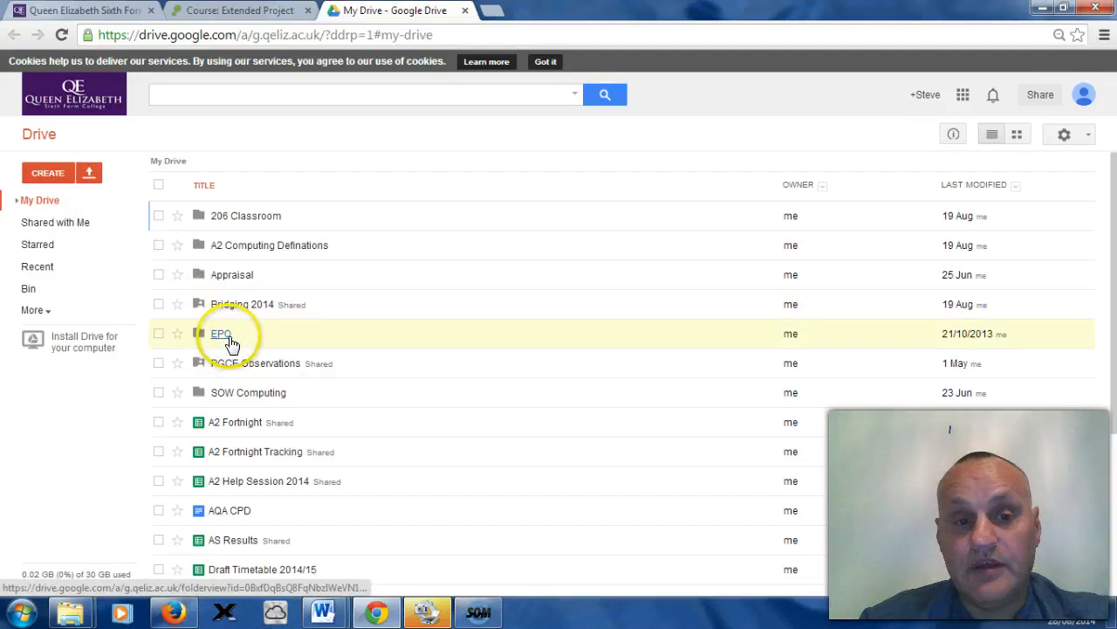
pyautogui.click(91, 172)
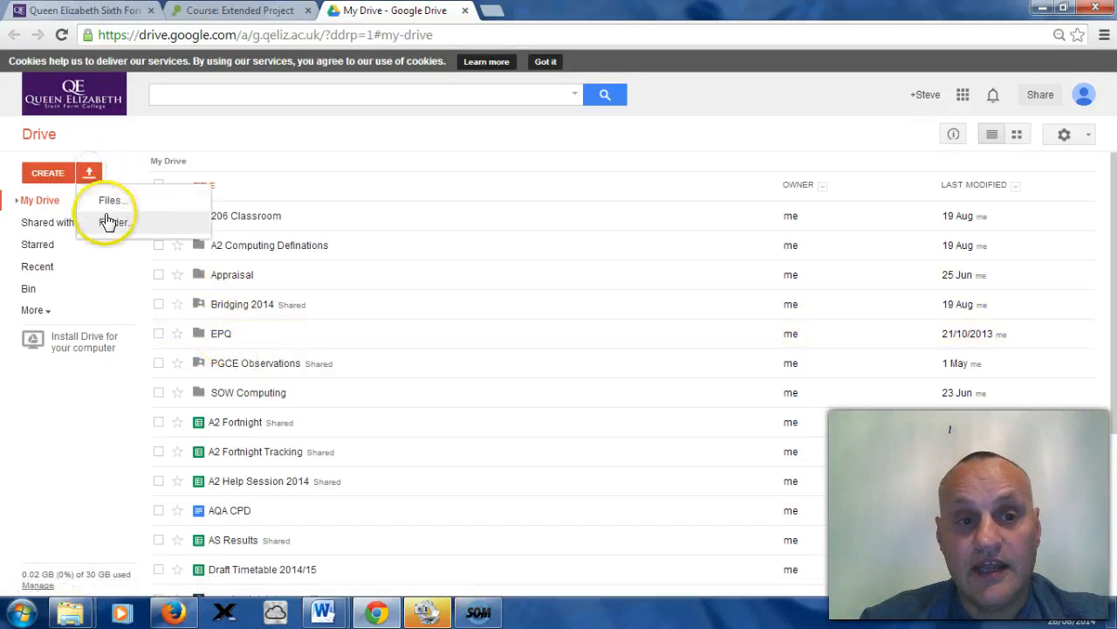
pyautogui.click(142, 272)
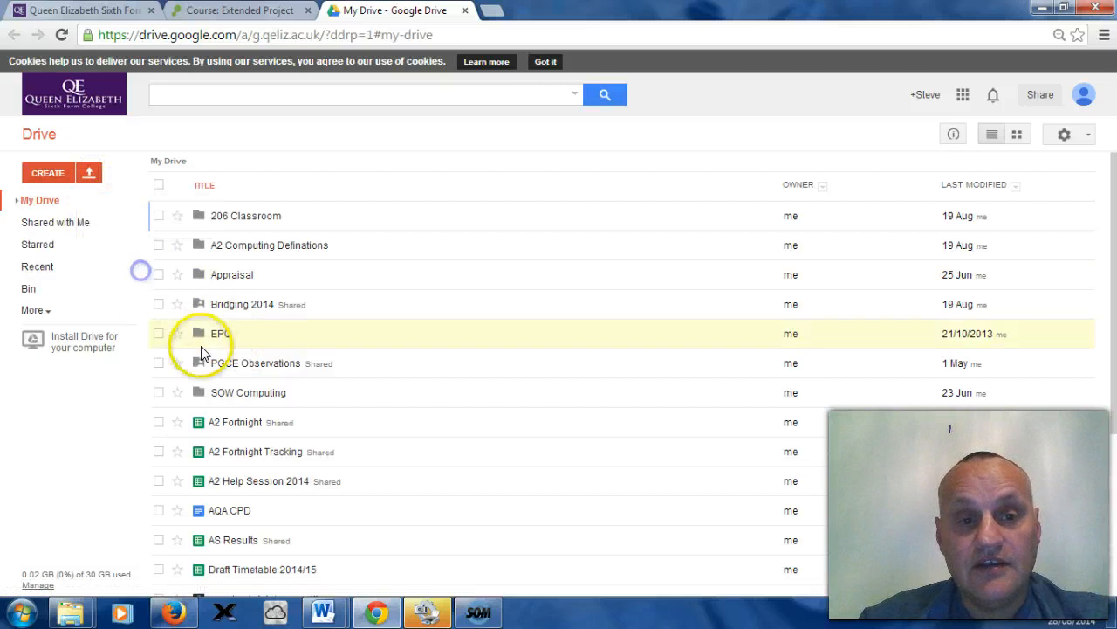
# Step: Open the EPQ folder and start connecting more apps to Drive
pyautogui.click(214, 340)
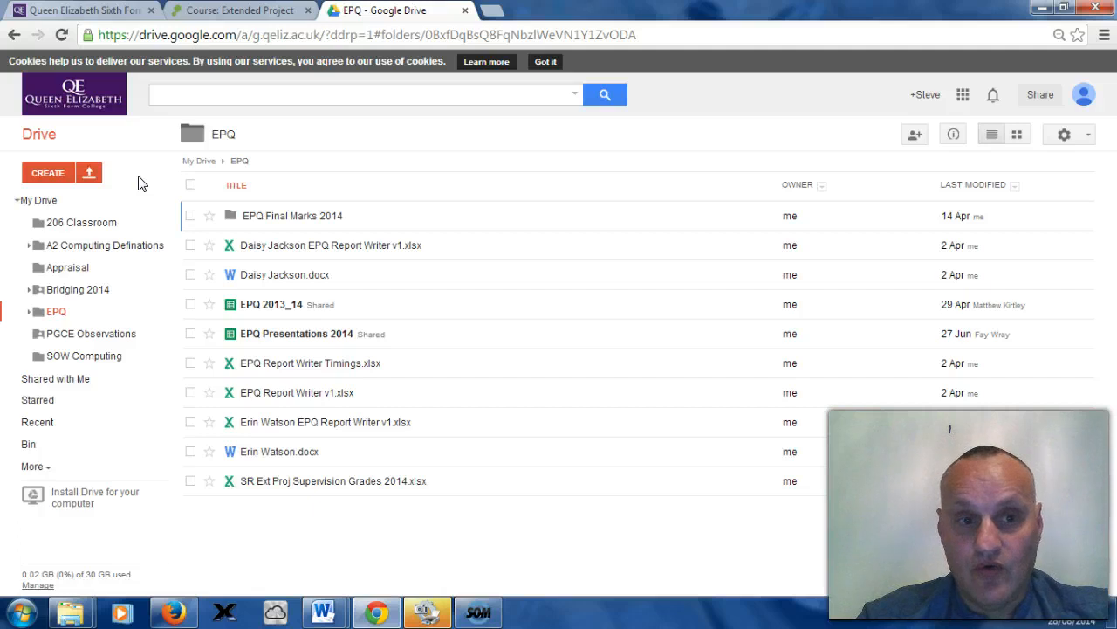
pyautogui.click(69, 178)
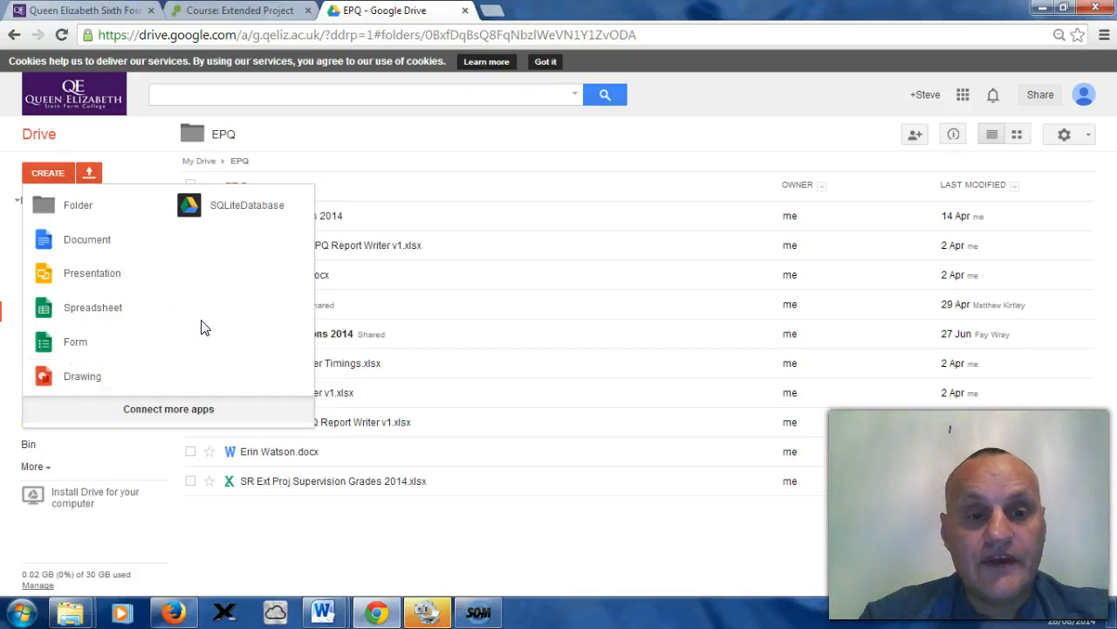
pyautogui.click(212, 417)
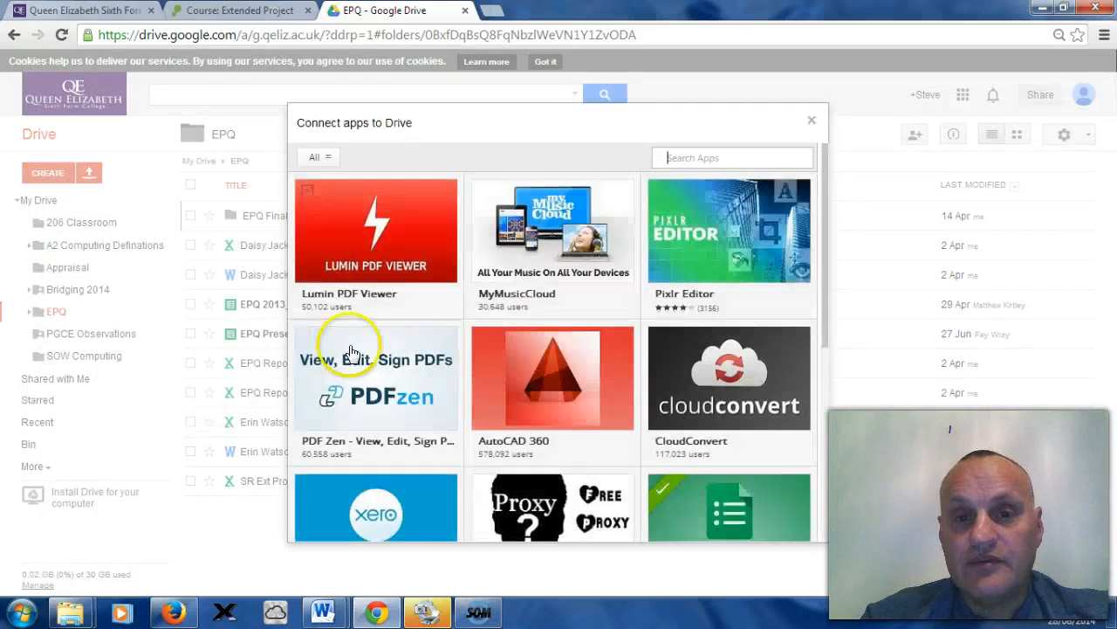
# Step: Filter the available apps to the Education category
pyautogui.click(730, 162)
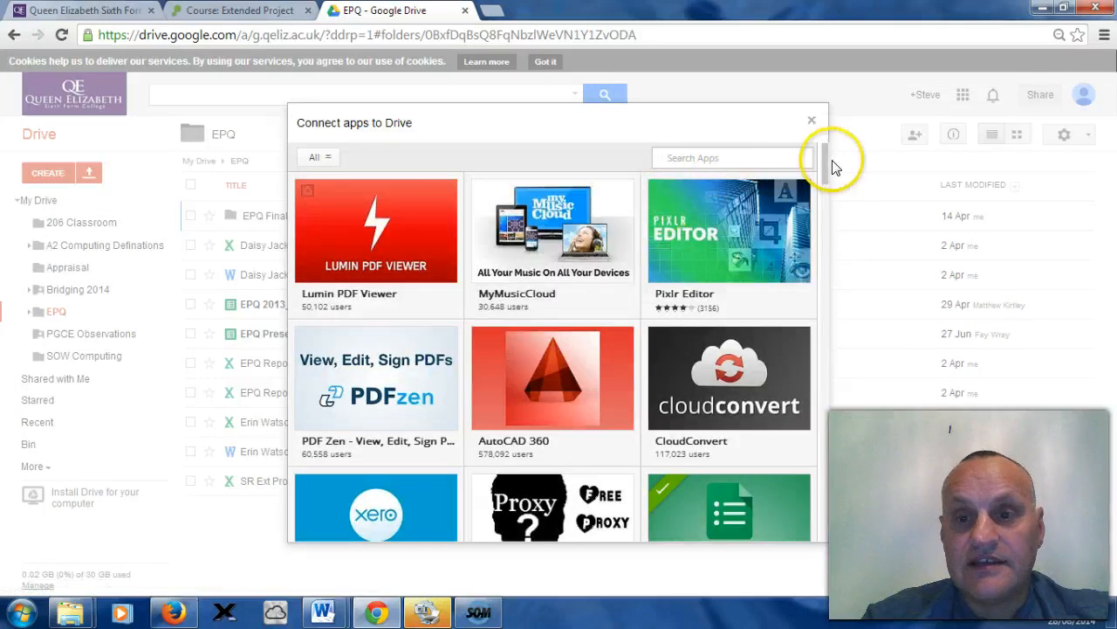
pyautogui.moveTo(826, 165)
pyautogui.mouseDown()
pyautogui.moveTo(818, 454)
pyautogui.moveTo(838, 189)
pyautogui.mouseUp()
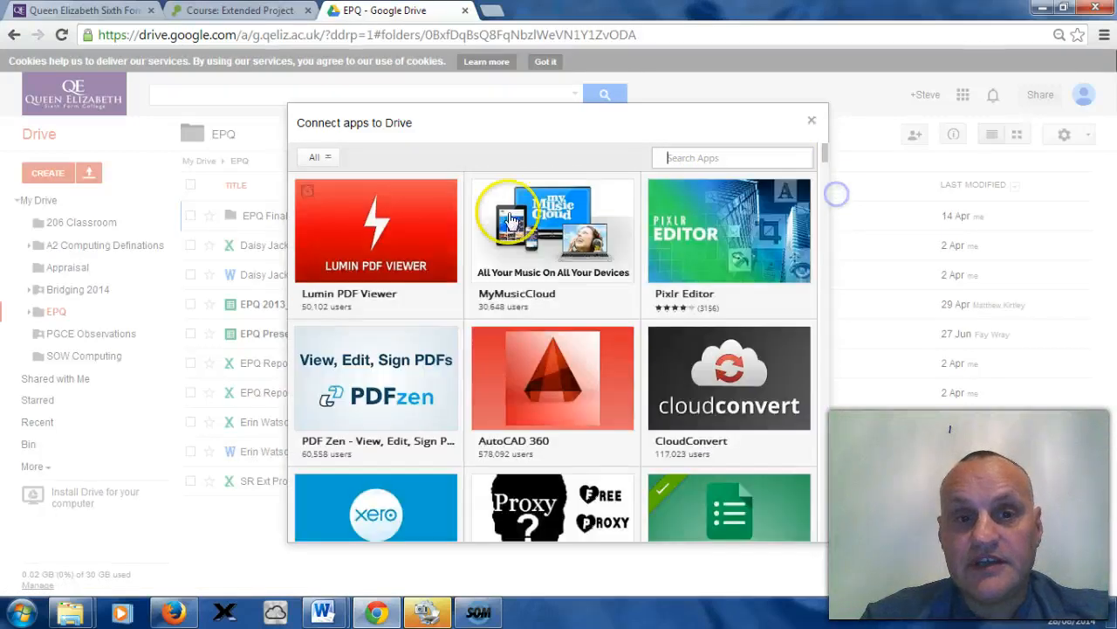
pyautogui.click(323, 157)
pyautogui.click(321, 158)
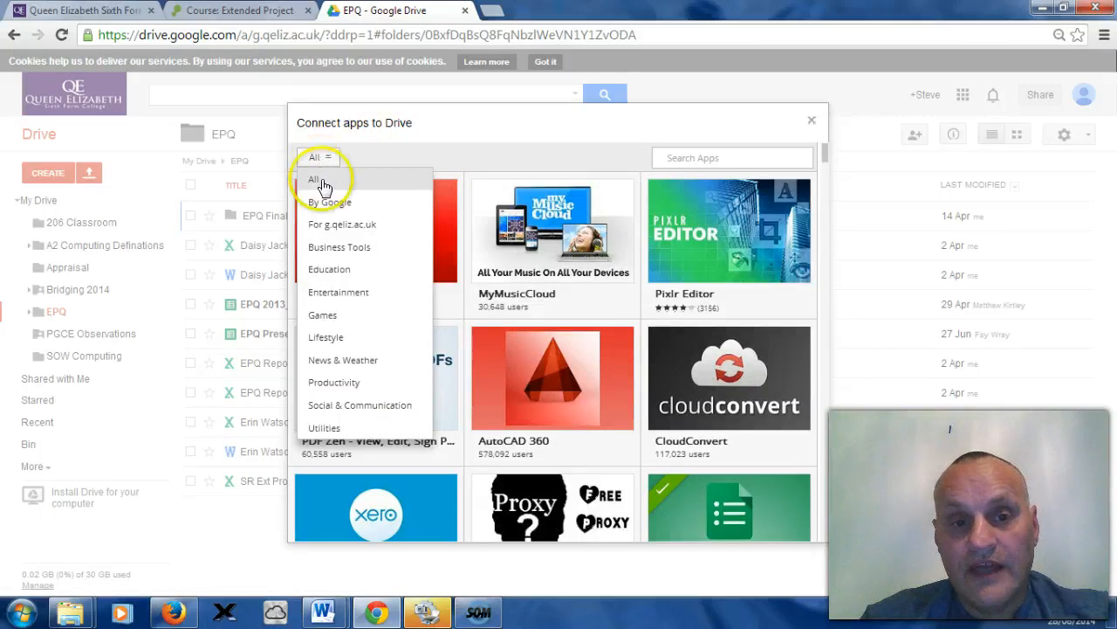
pyautogui.click(331, 278)
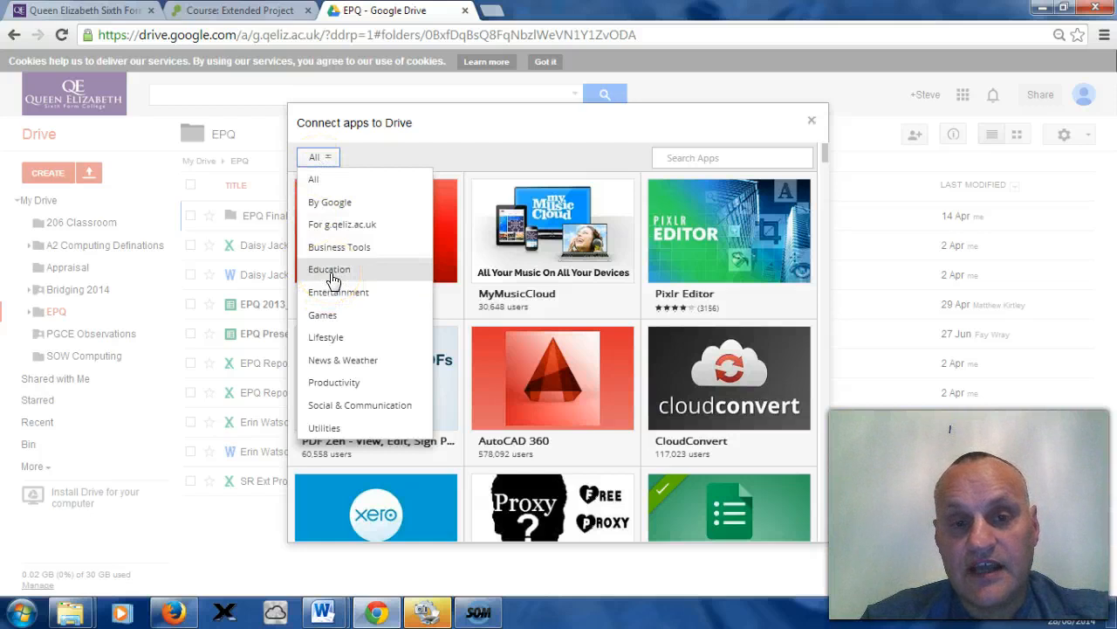
pyautogui.click(332, 278)
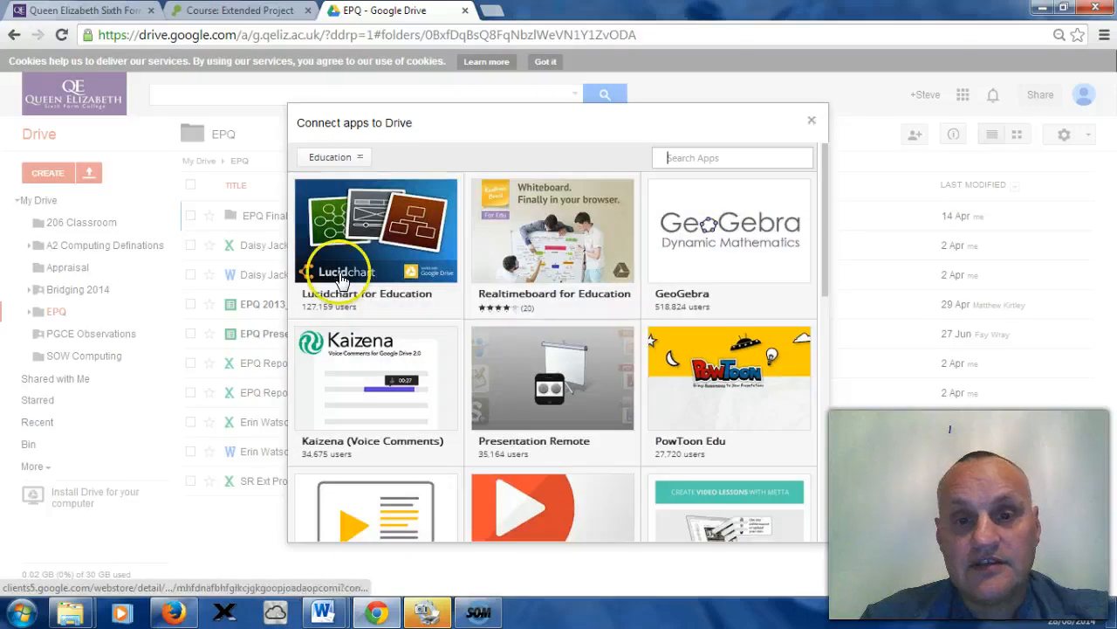
# Step: Search the apps for coggle
pyautogui.click(574, 358)
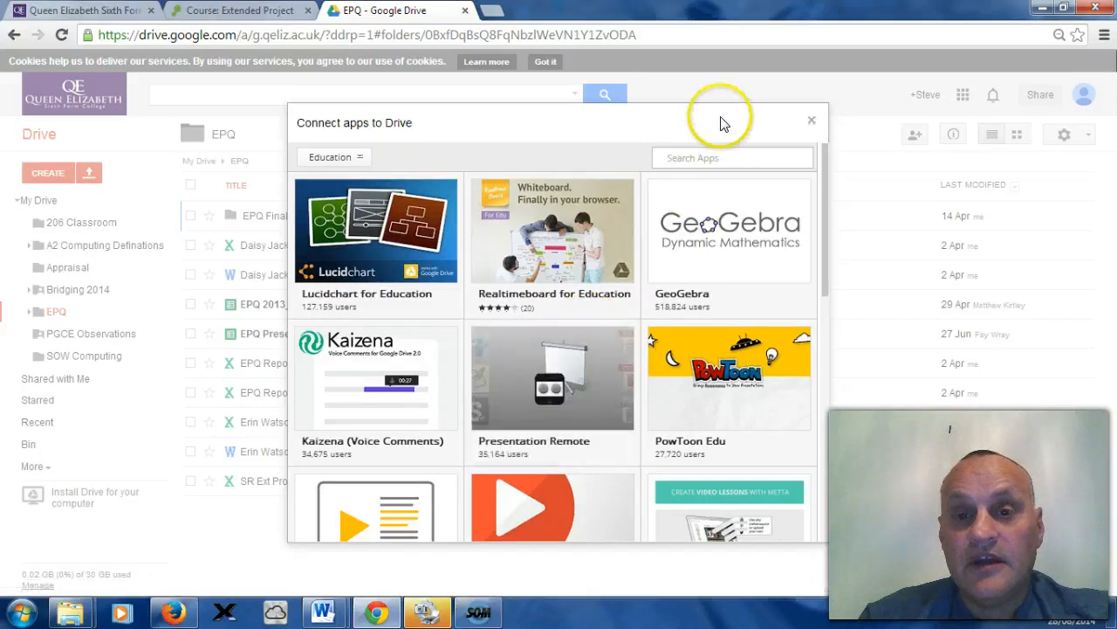
pyautogui.click(712, 156)
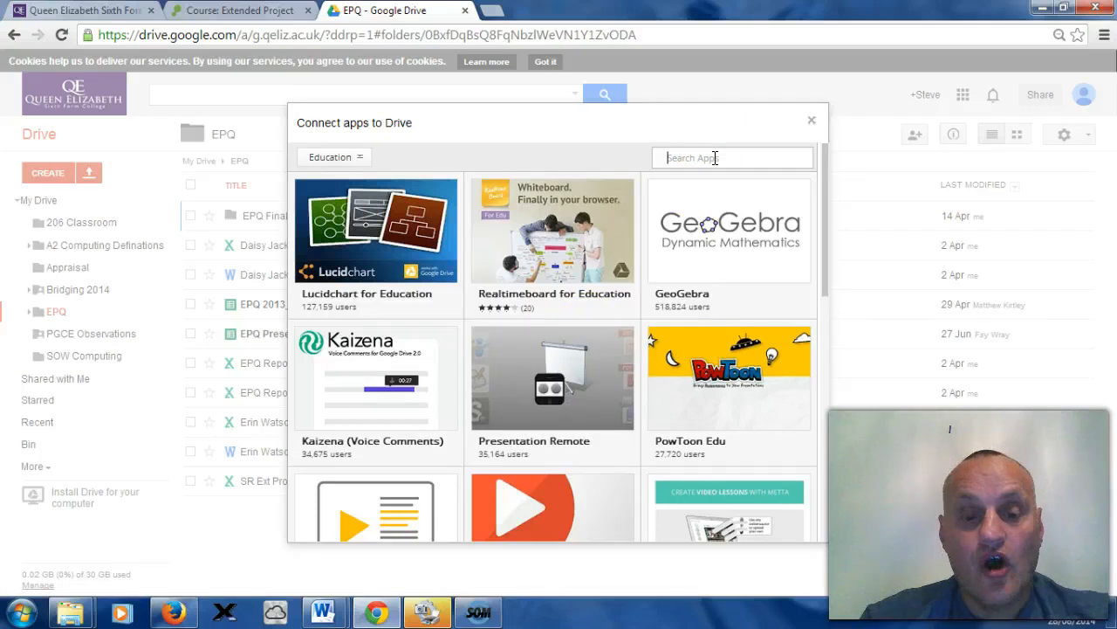
pyautogui.write('coo')
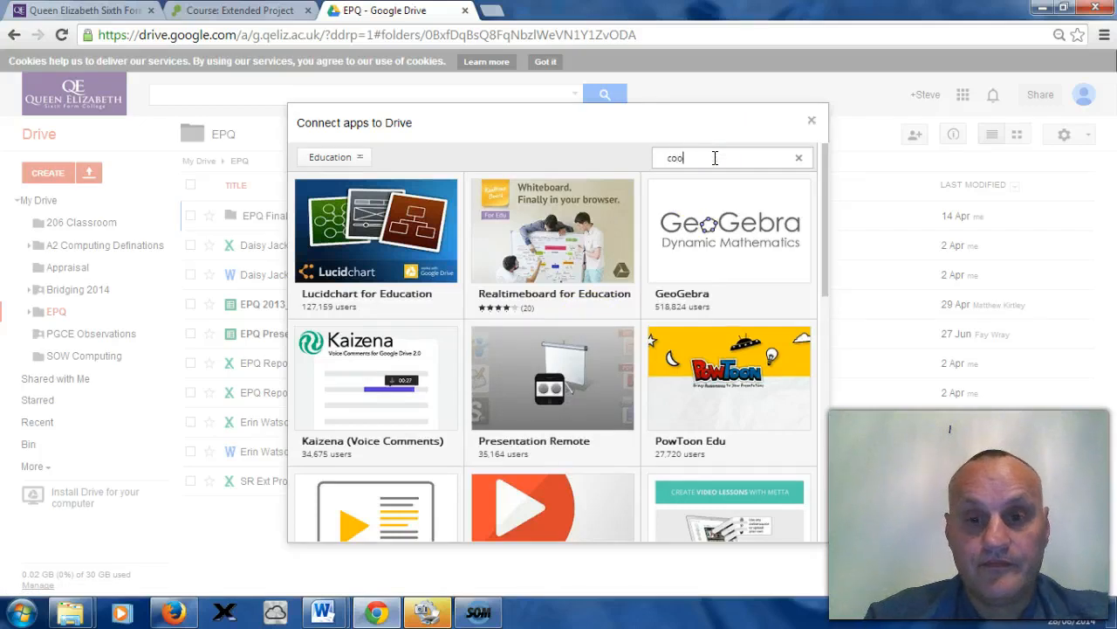
pyautogui.press('BackSpace')
pyautogui.write('ggle')
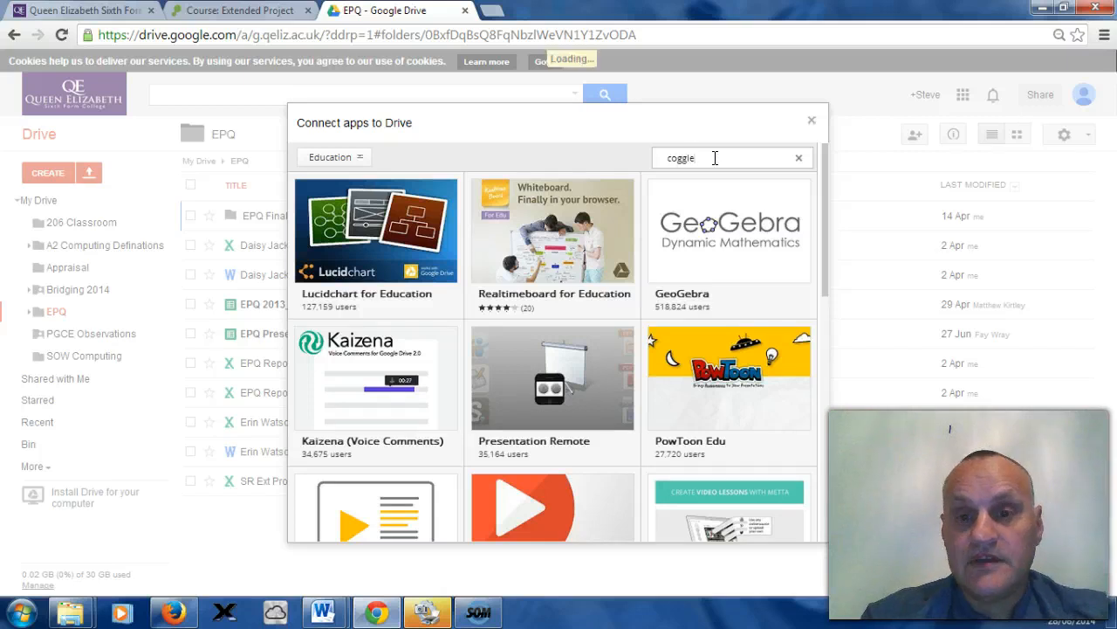
pyautogui.click(717, 156)
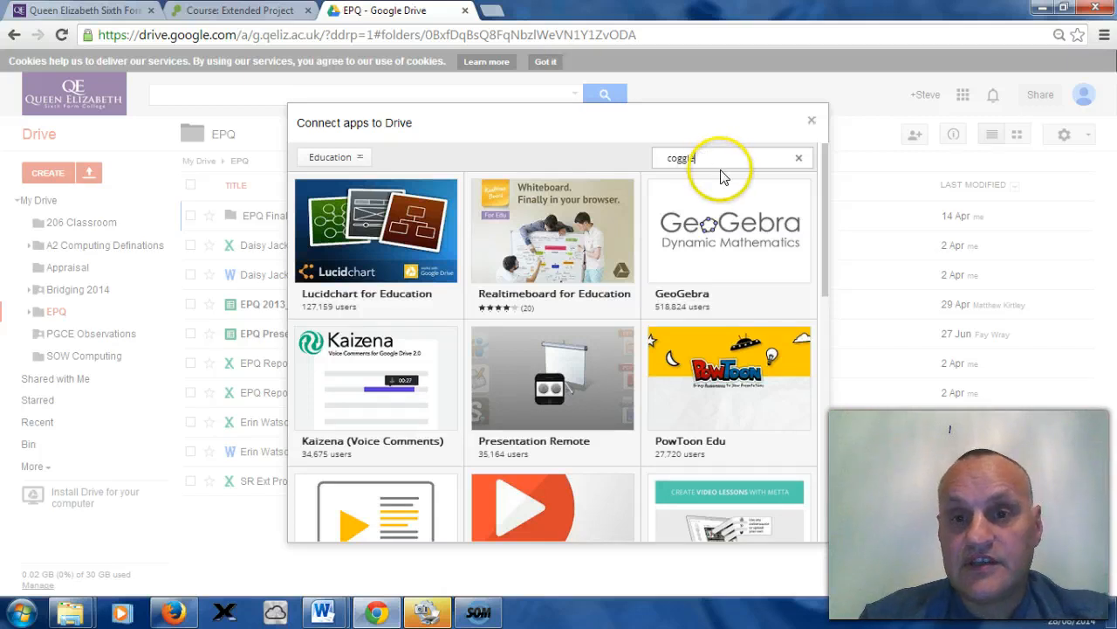
pyautogui.press('Return')
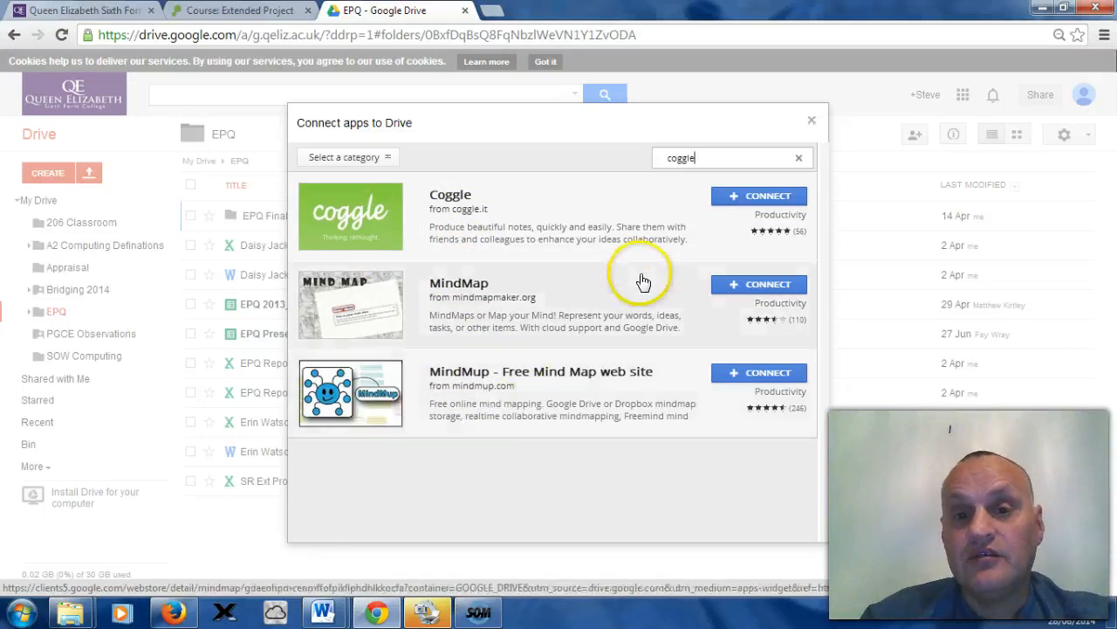
# Step: Connect the Coggle app to Drive, keeping it as the default app for files it can open
pyautogui.click(788, 203)
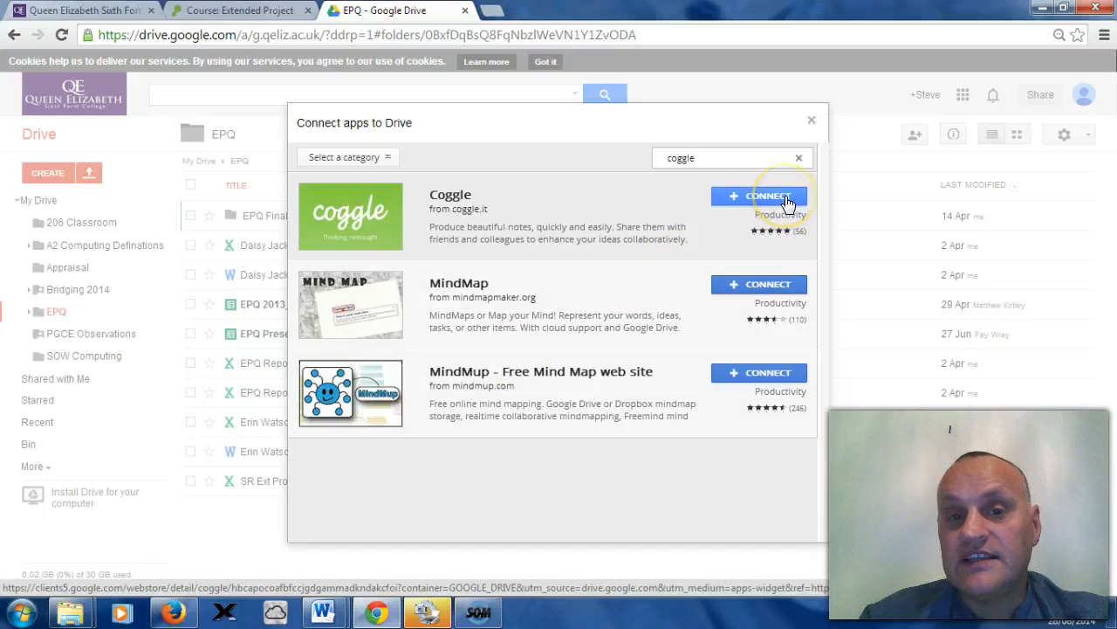
pyautogui.click(788, 202)
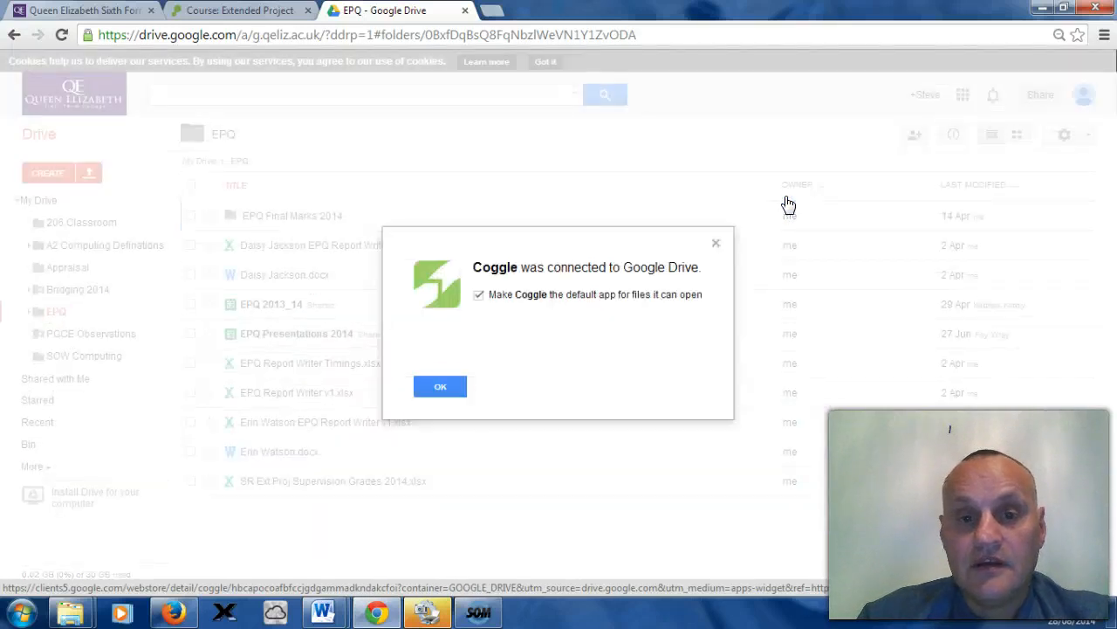
pyautogui.click(440, 392)
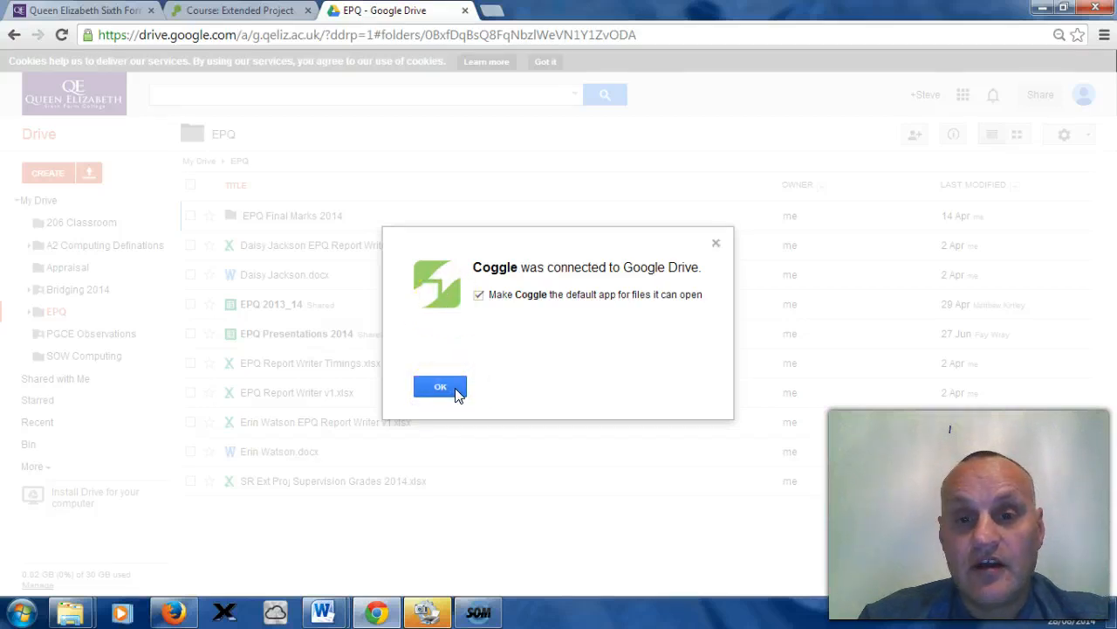
pyautogui.click(440, 387)
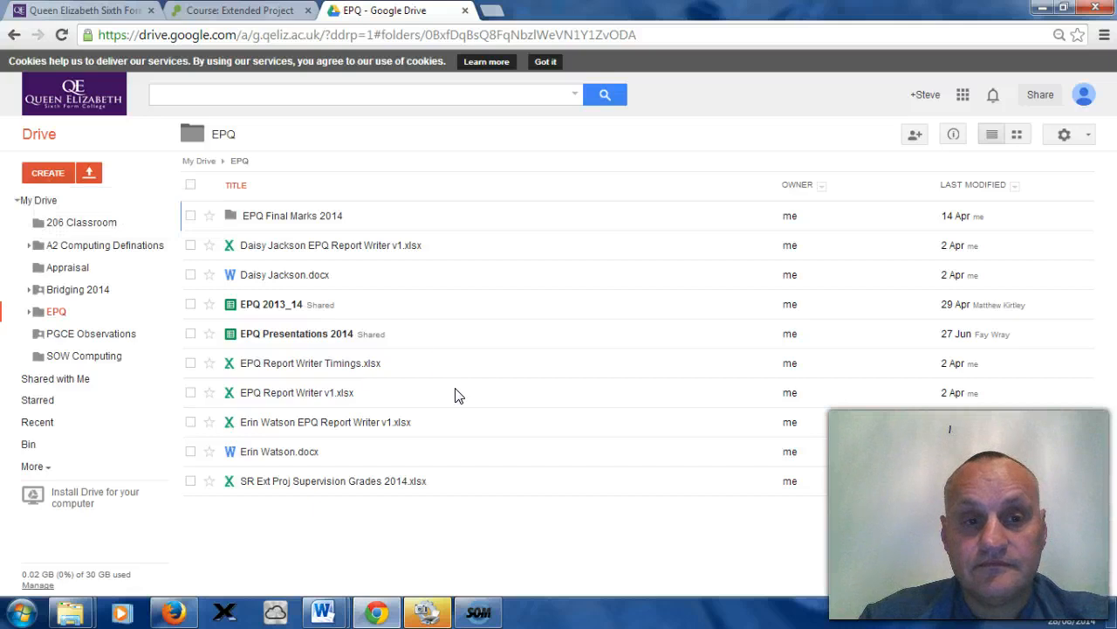
# Step: Create a new Coggle diagram from the EPQ folder
pyautogui.click(61, 182)
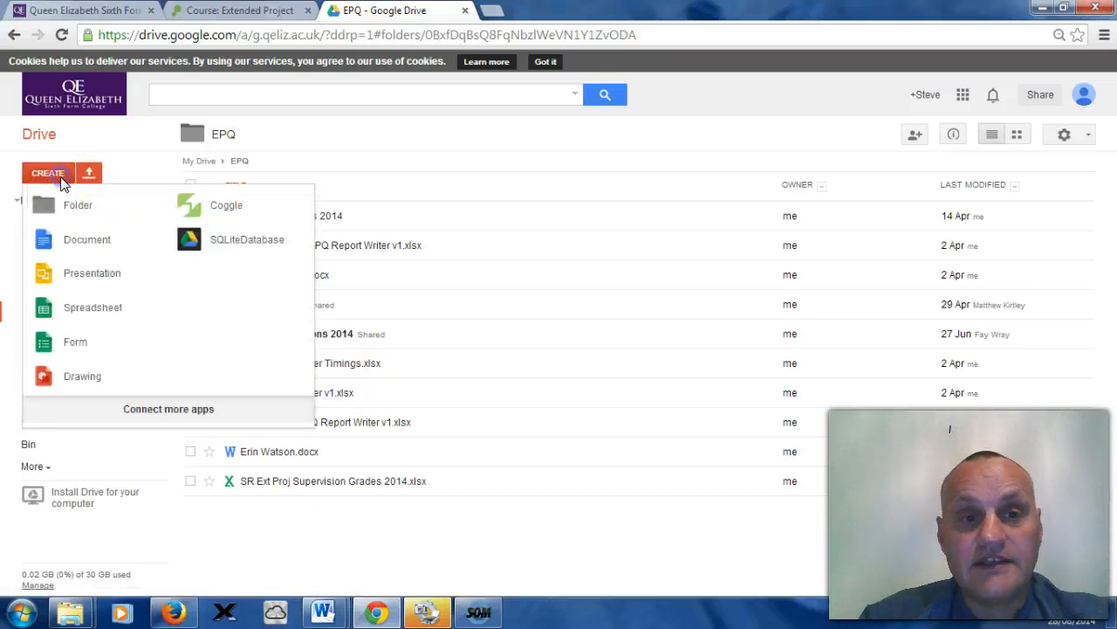
pyautogui.click(256, 216)
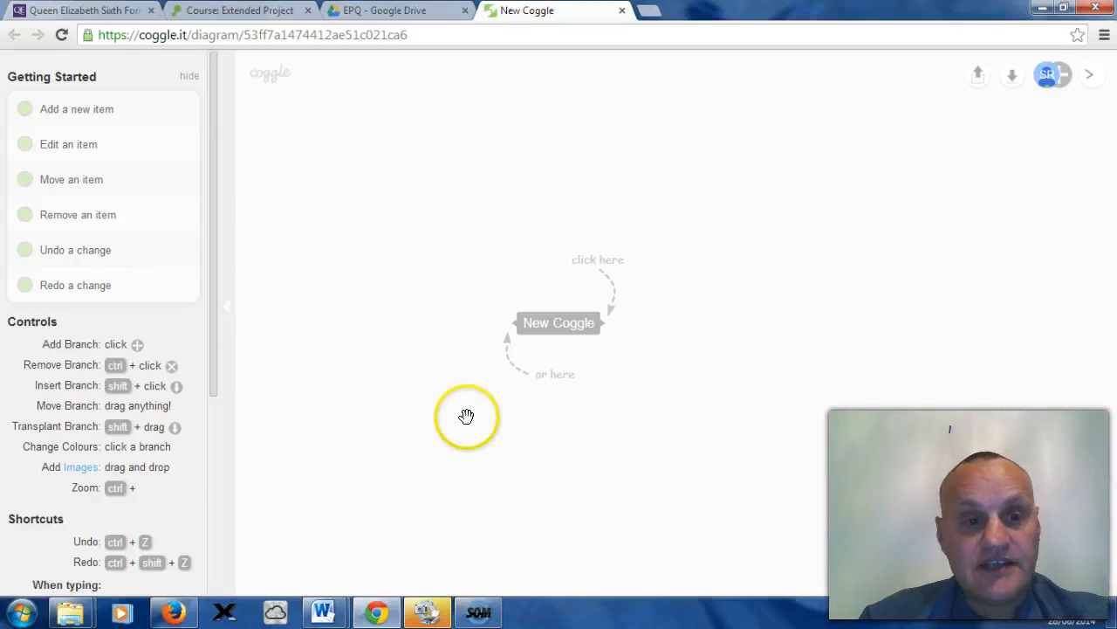
# Step: Rename the central node of the mind map to Planning the Report
pyautogui.click(559, 327)
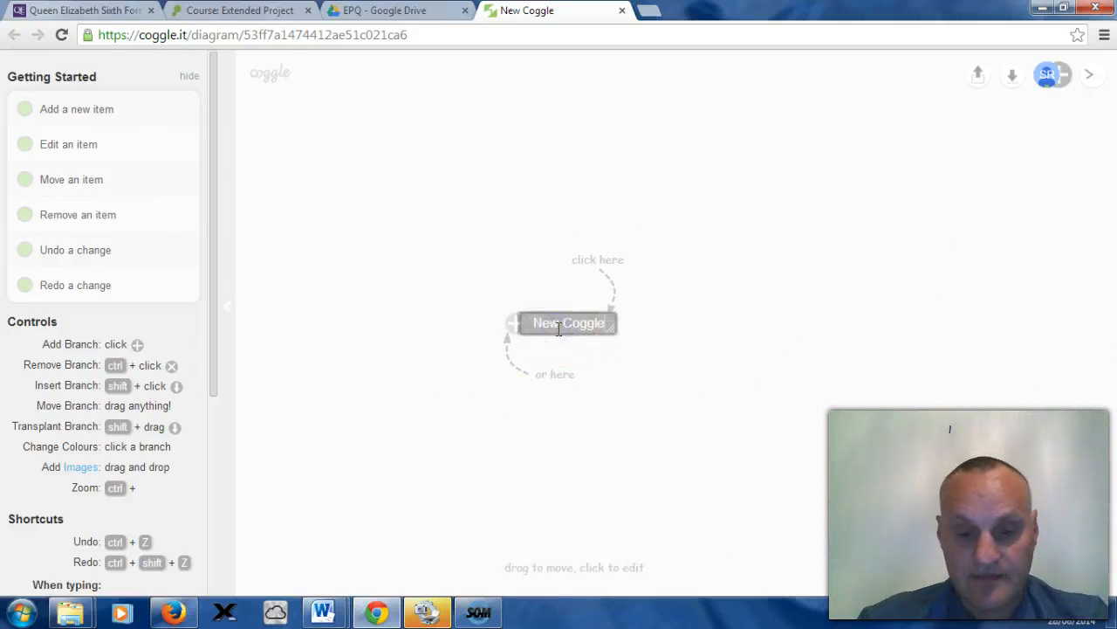
pyautogui.write('Plann')
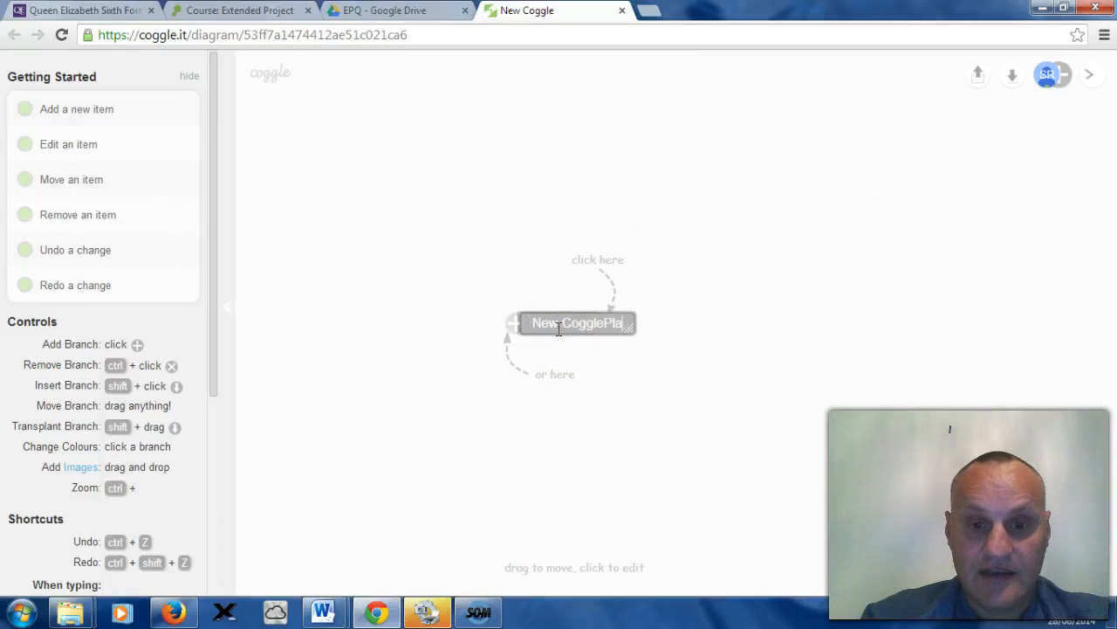
pyautogui.press('BackSpace')
pyautogui.press('BackSpace')
pyautogui.press('BackSpace')
pyautogui.press('BackSpace')
pyautogui.press('BackSpace')
pyautogui.press('BackSpace')
pyautogui.press('BackSpace')
pyautogui.press('BackSpace')
pyautogui.press('BackSpace')
pyautogui.press('BackSpace')
pyautogui.press('BackSpace')
pyautogui.press('BackSpace')
pyautogui.press('BackSpace')
pyautogui.press('BackSpace')
pyautogui.press('BackSpace')
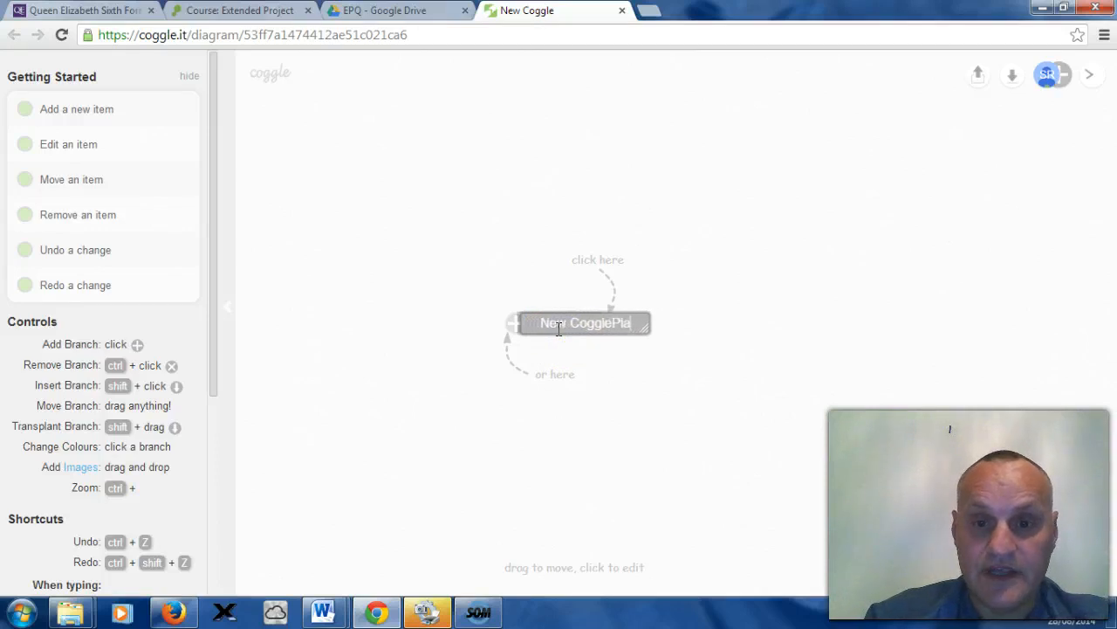
pyautogui.write('Pl')
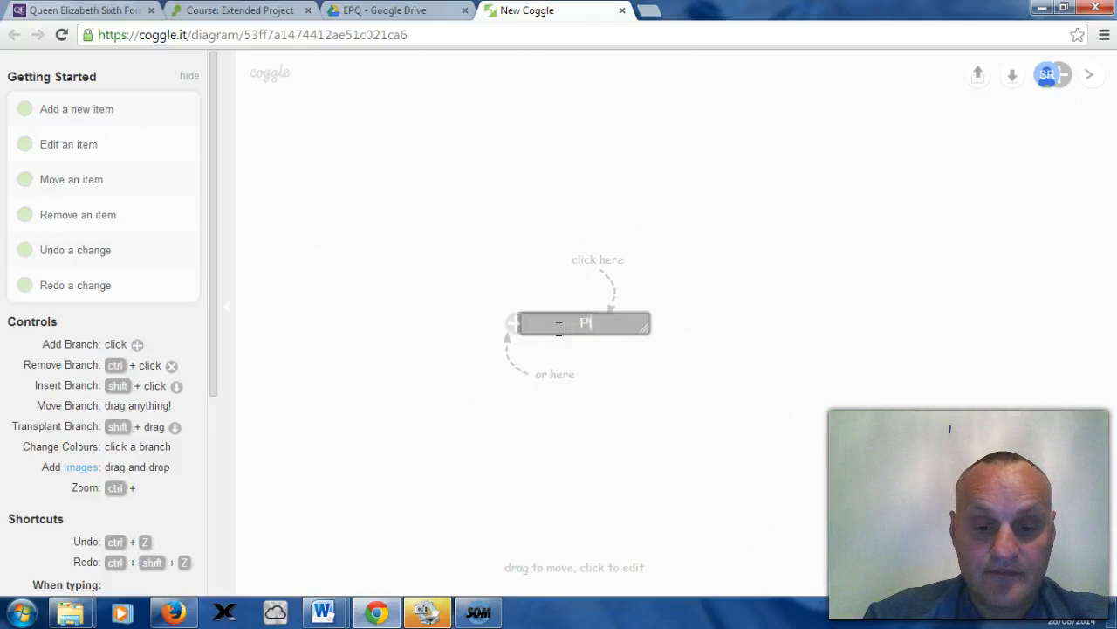
pyautogui.write('anning o')
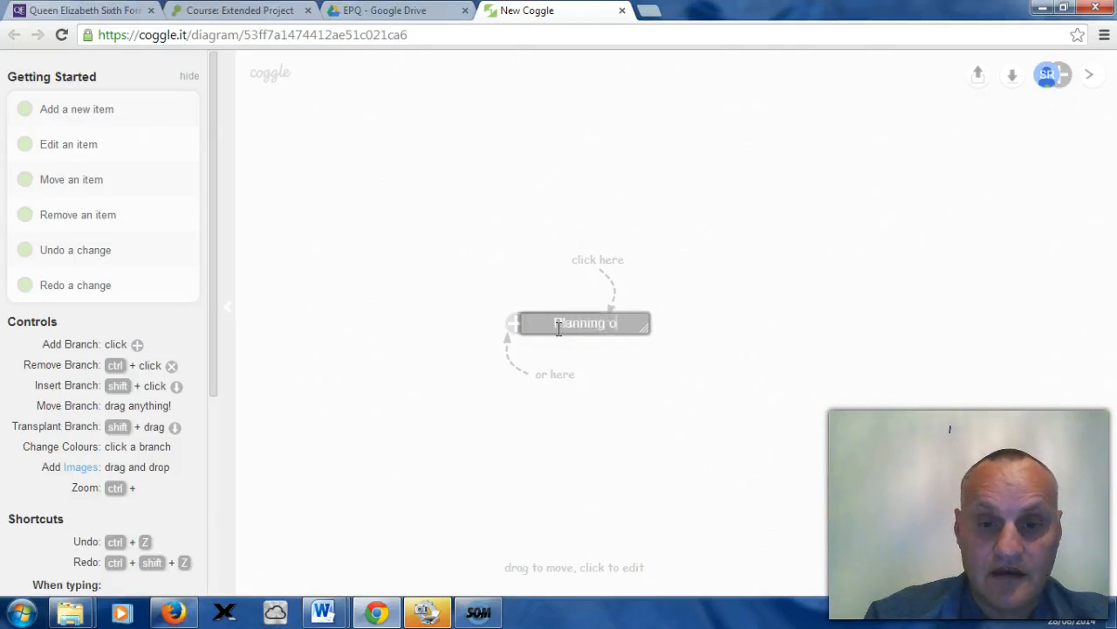
pyautogui.press('BackSpace')
pyautogui.write('the')
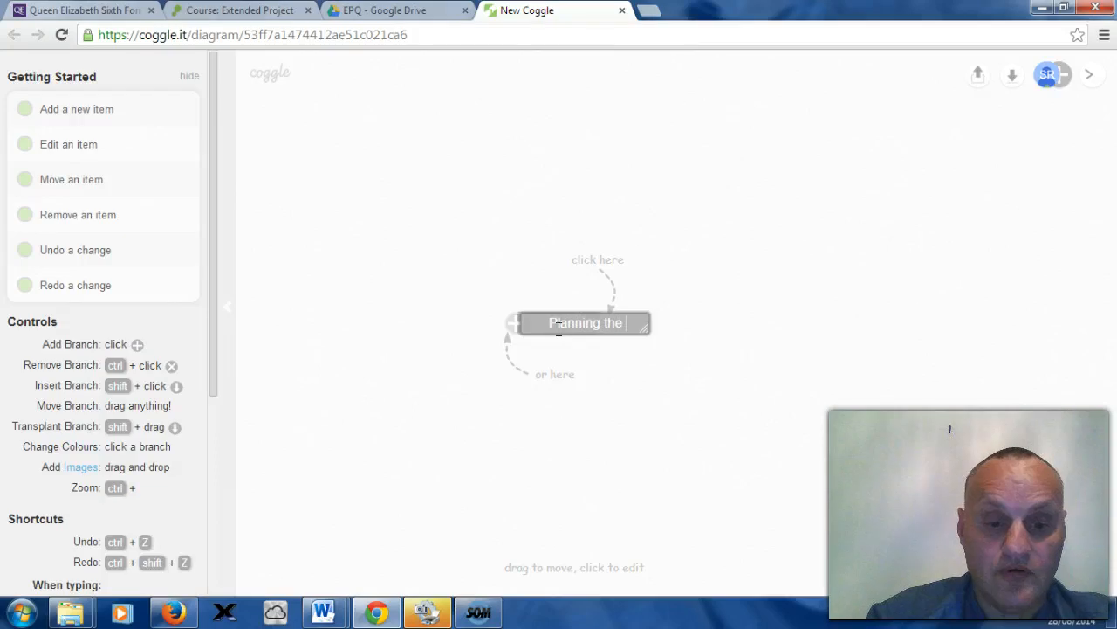
pyautogui.write(' Report')
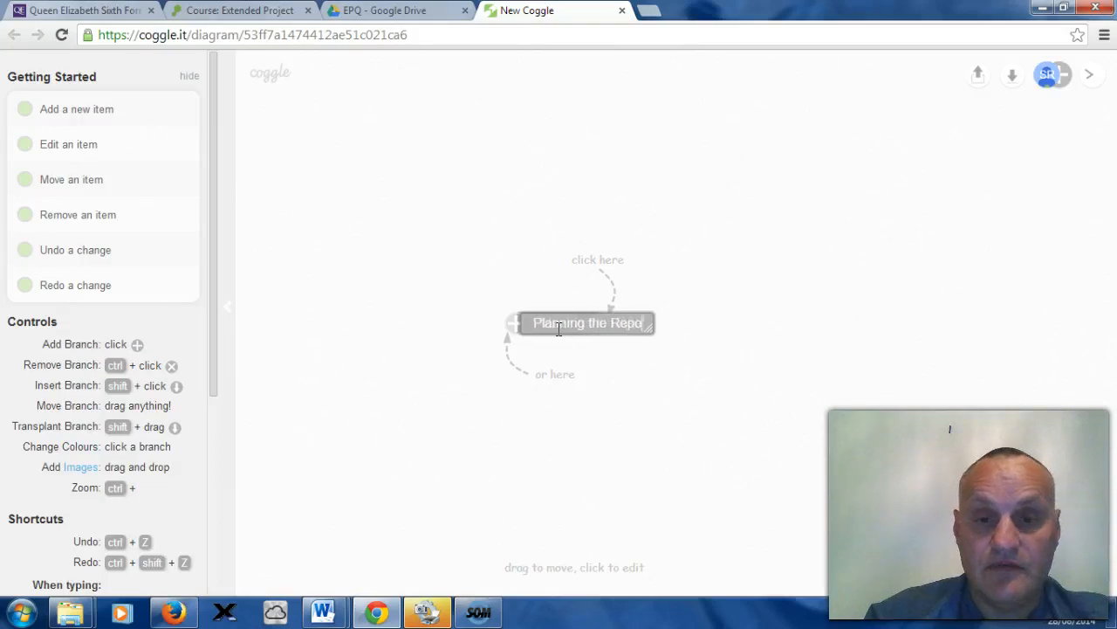
pyautogui.click(544, 381)
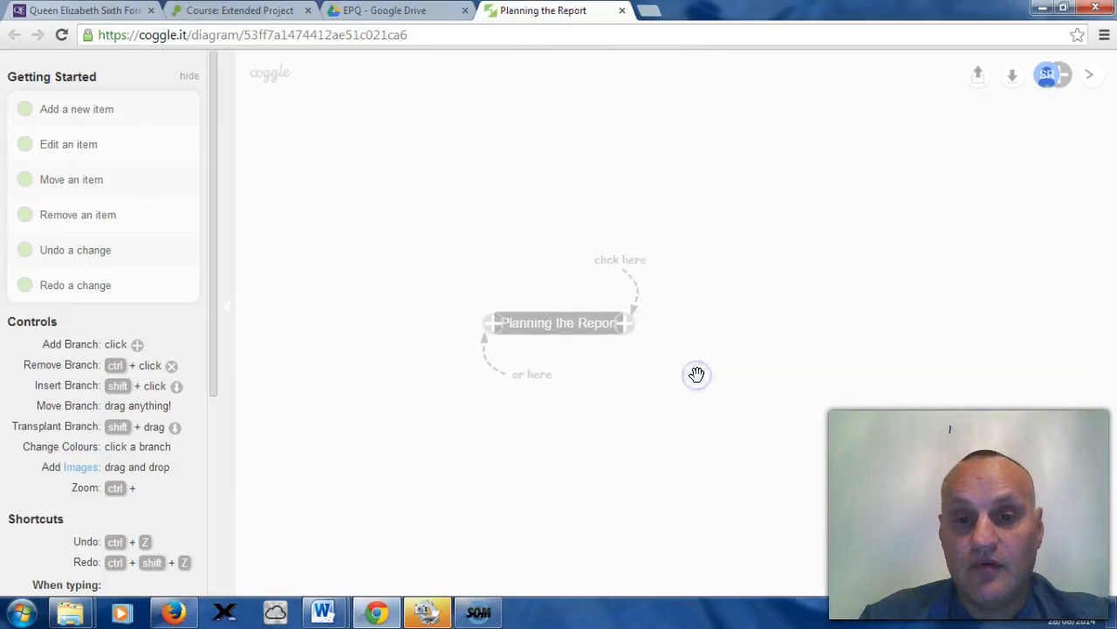
# Step: Hide the Getting Started help sidebar to clear the mind map canvas
pyautogui.click(605, 419)
pyautogui.moveTo(213, 347); pyautogui.dragTo(216, 498)
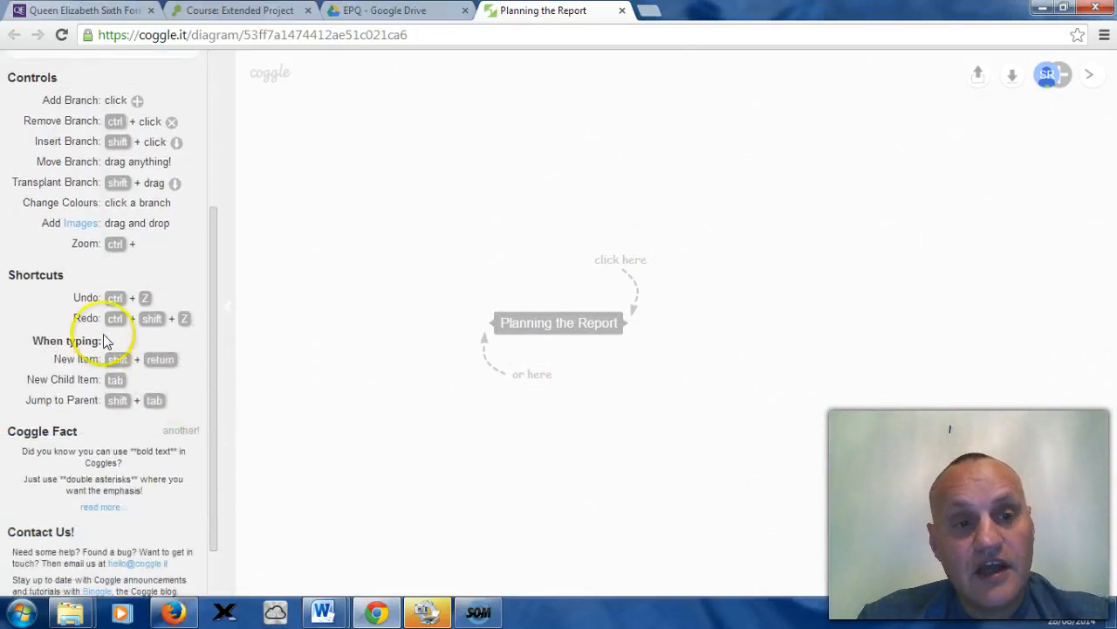
pyautogui.moveTo(214, 347); pyautogui.dragTo(200, 177)
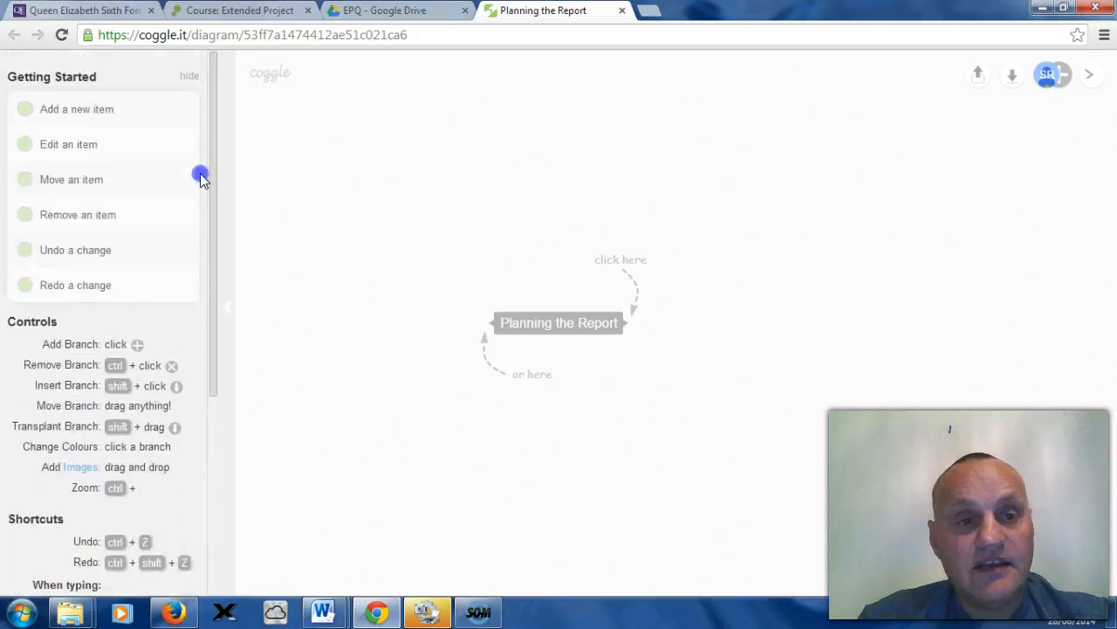
pyautogui.click(226, 309)
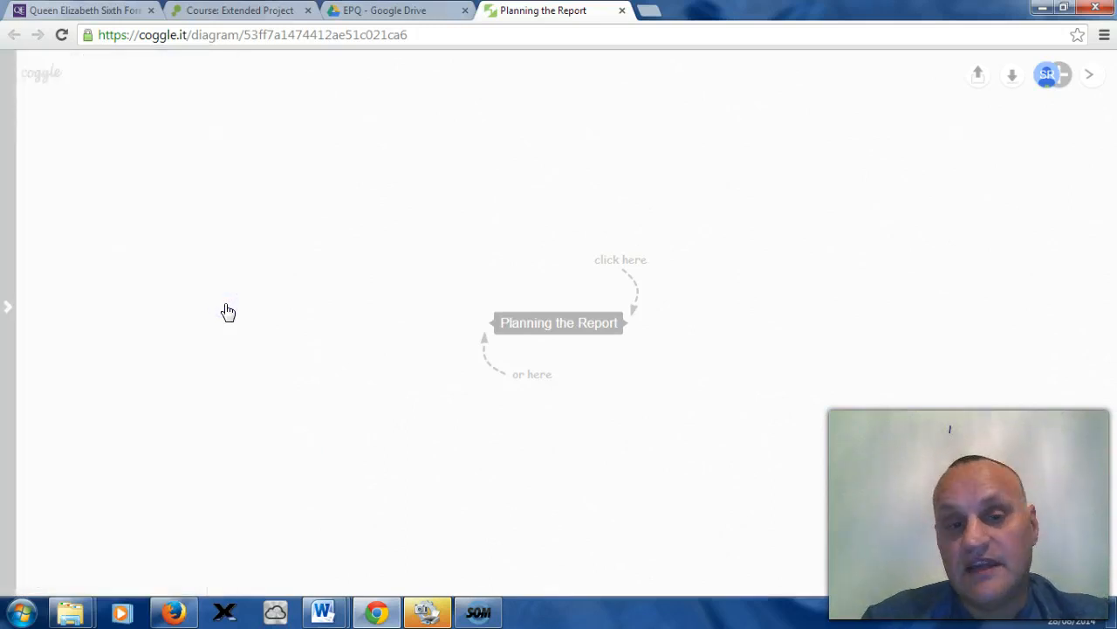
pyautogui.click(8, 308)
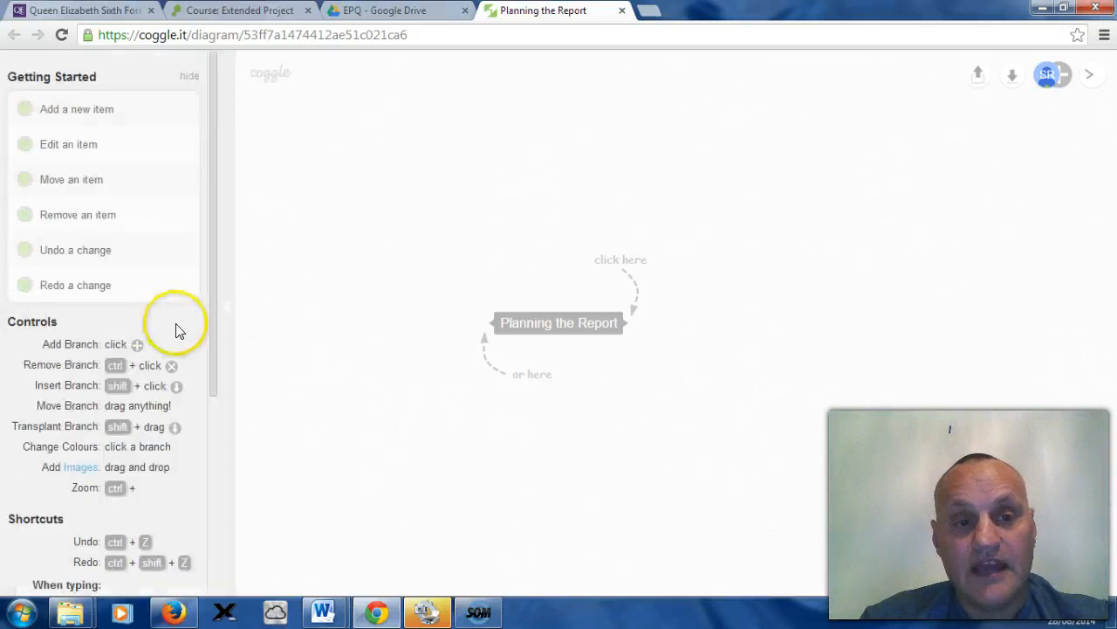
pyautogui.click(230, 318)
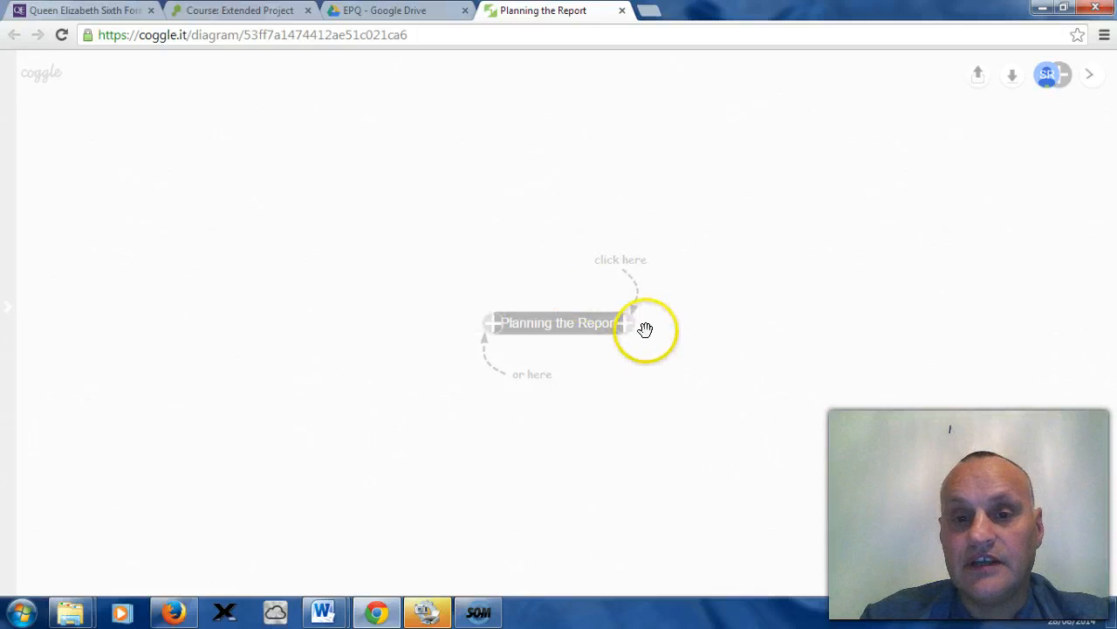
# Step: Add an upward branch from the central node and label it Title
pyautogui.moveTo(631, 331)
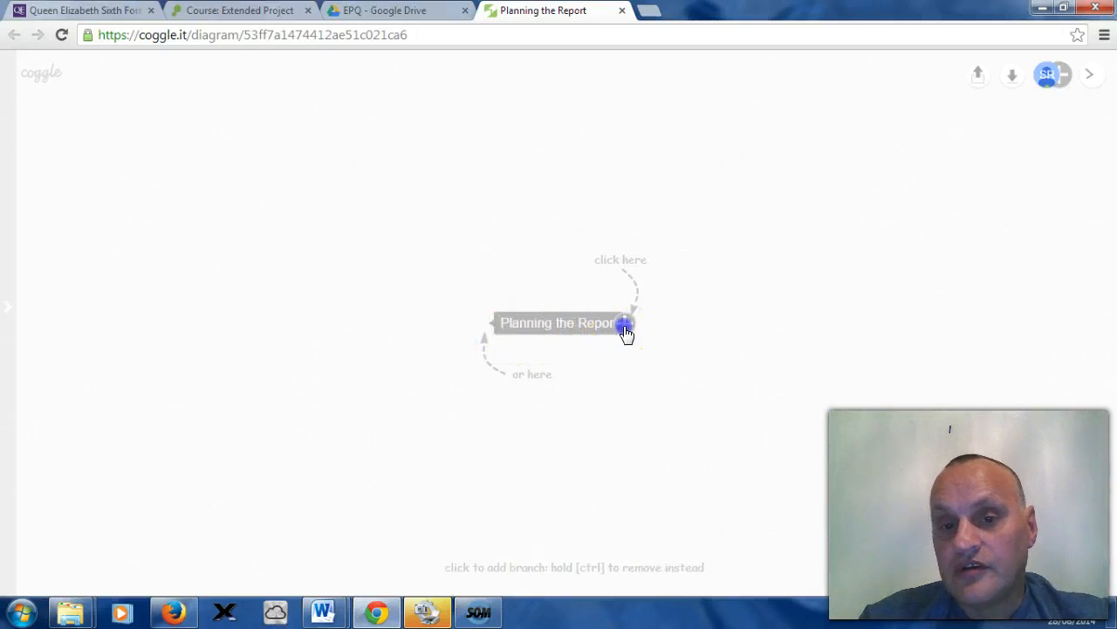
pyautogui.click(625, 328)
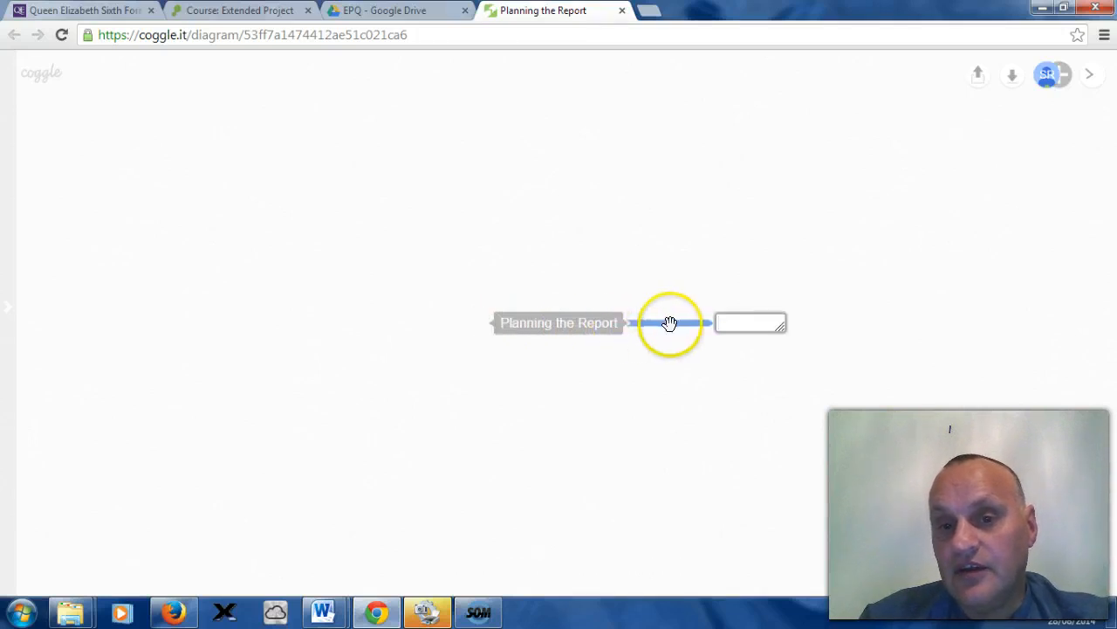
pyautogui.moveTo(670, 323); pyautogui.dragTo(701, 315)
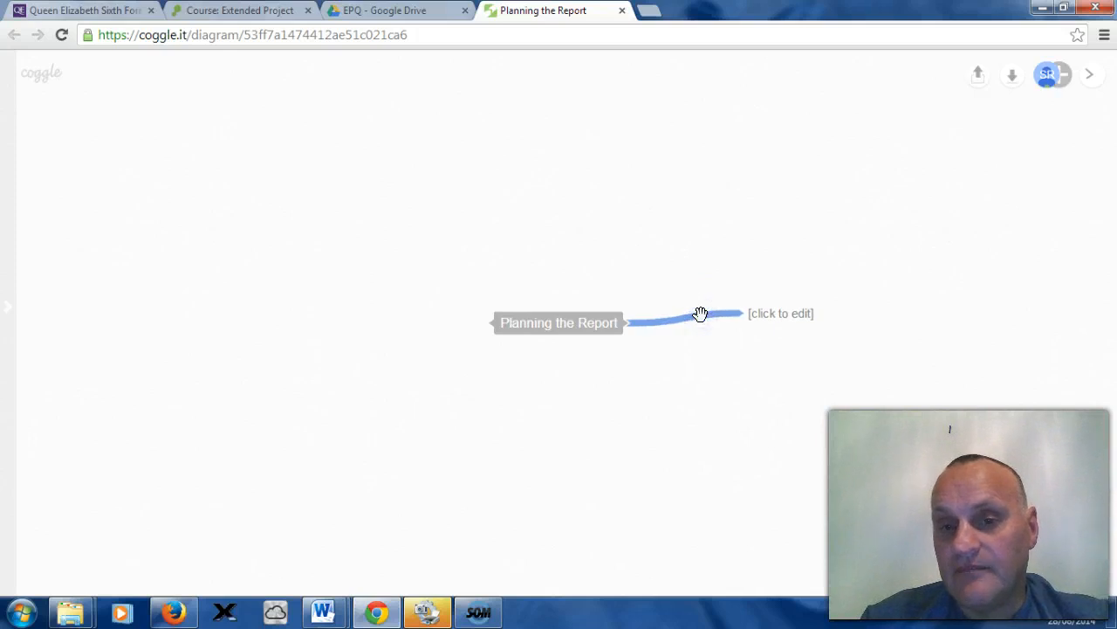
pyautogui.moveTo(701, 314); pyautogui.dragTo(693, 260)
pyautogui.click(765, 257)
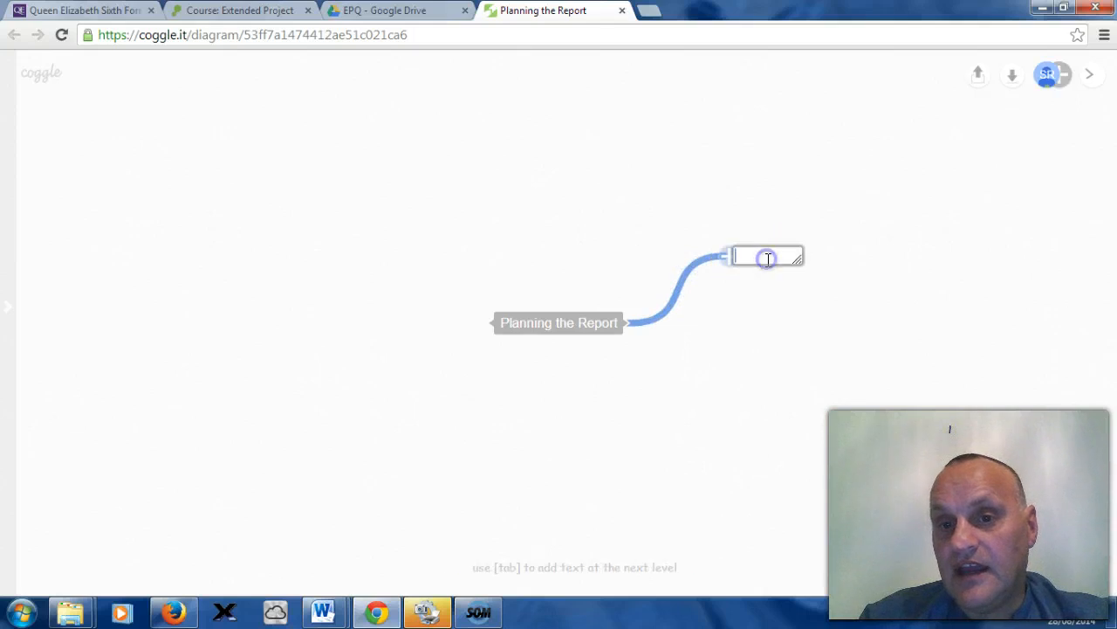
pyautogui.write('Title')
pyautogui.click(776, 318)
pyautogui.click(787, 322)
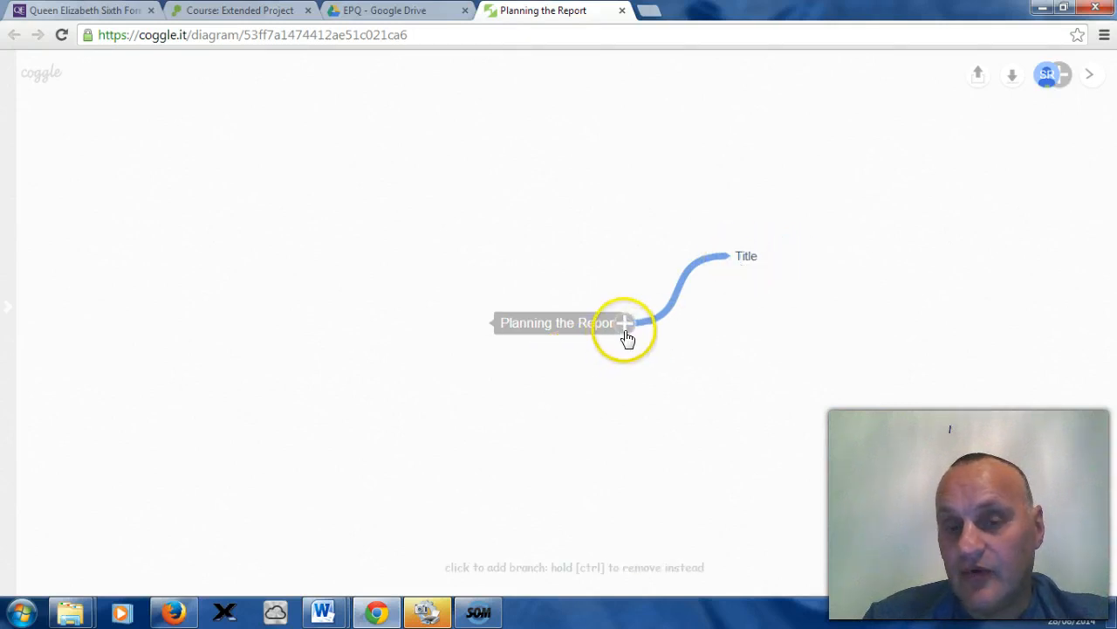
# Step: Add a child branch under Title labelled initial title
pyautogui.click(730, 256)
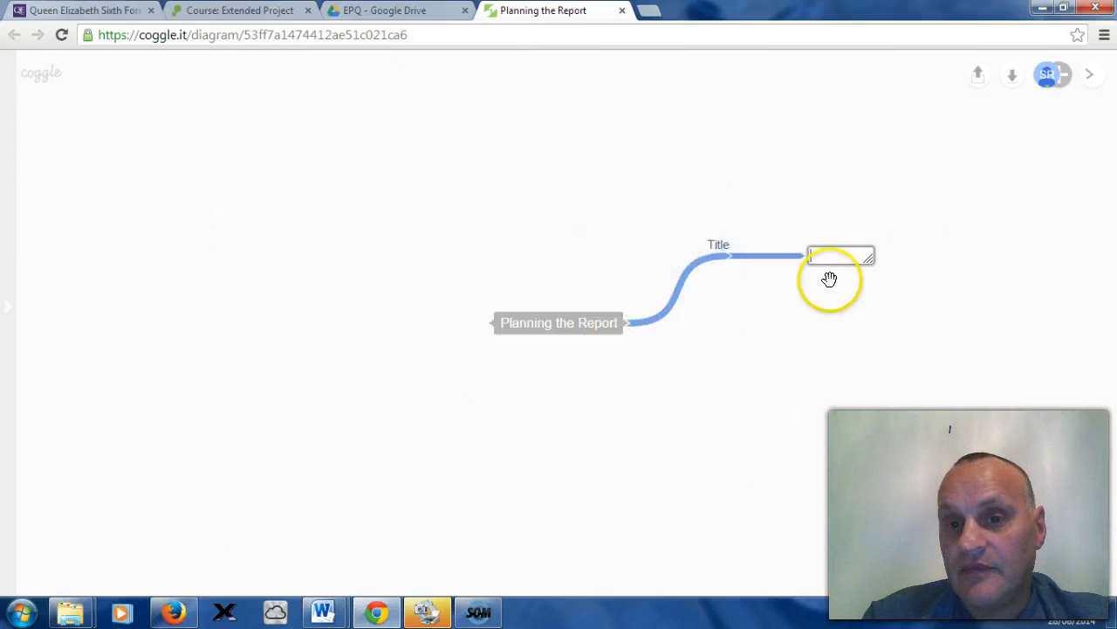
pyautogui.write('initi')
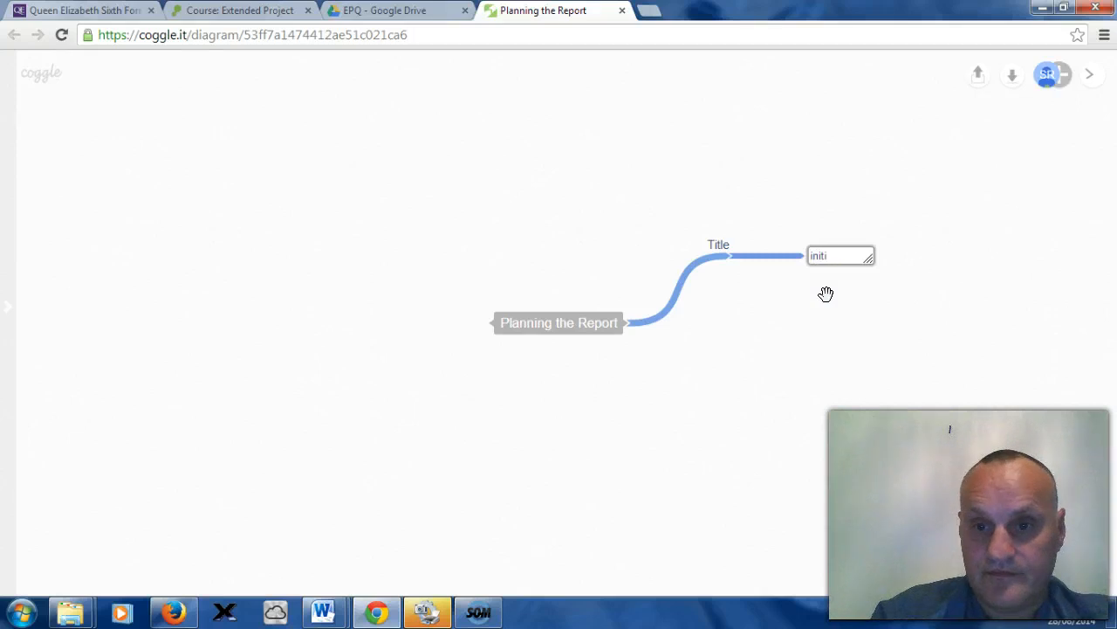
pyautogui.write('al')
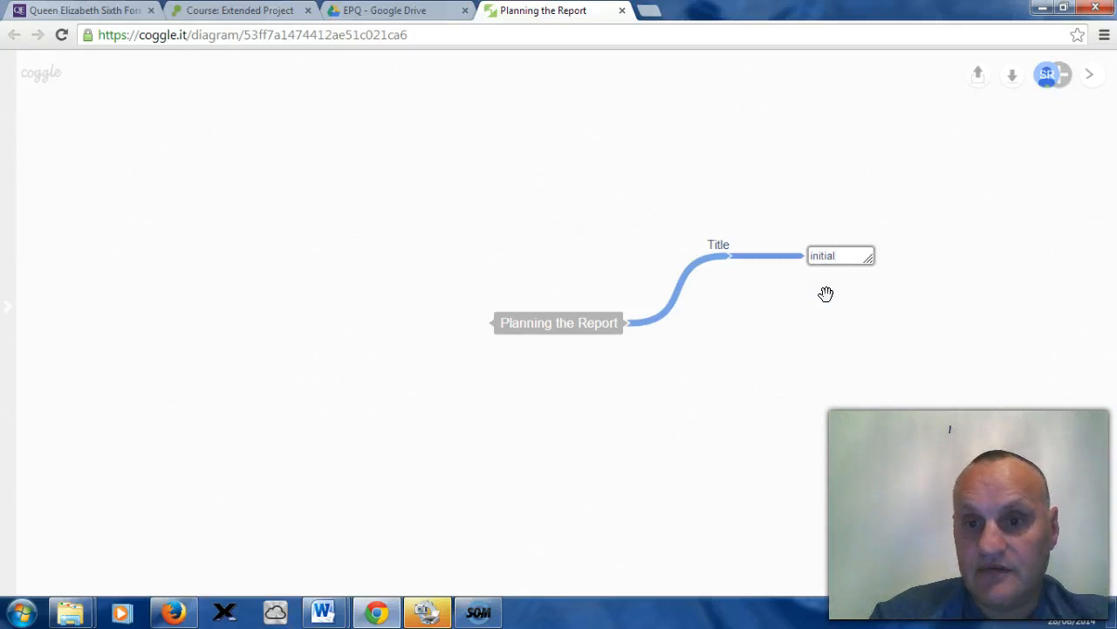
pyautogui.write(' titl')
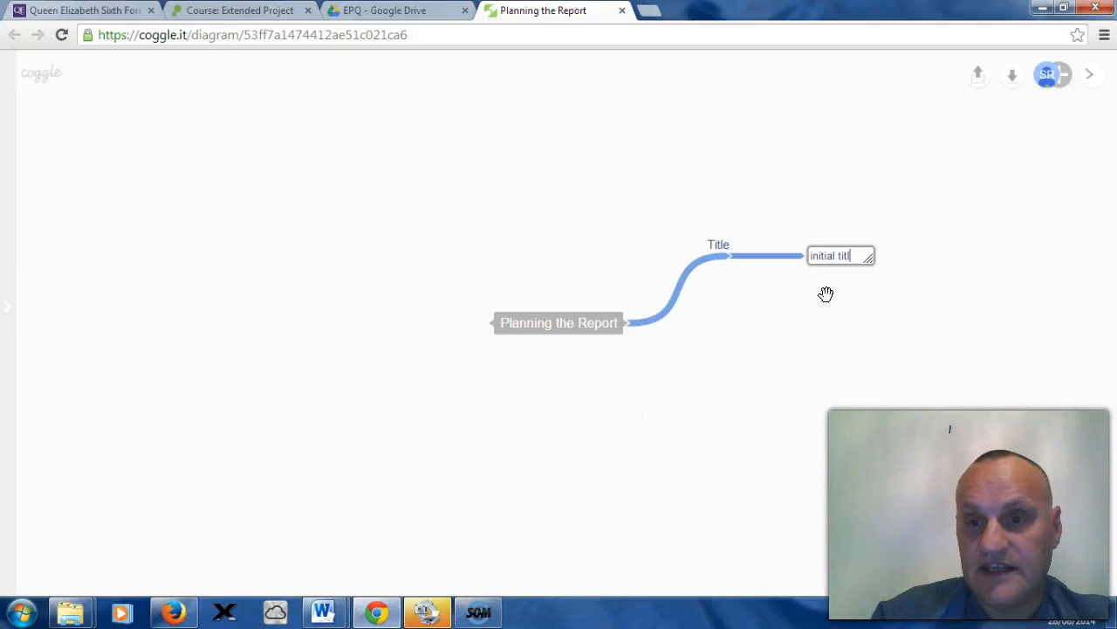
pyautogui.write('e')
pyautogui.click(847, 343)
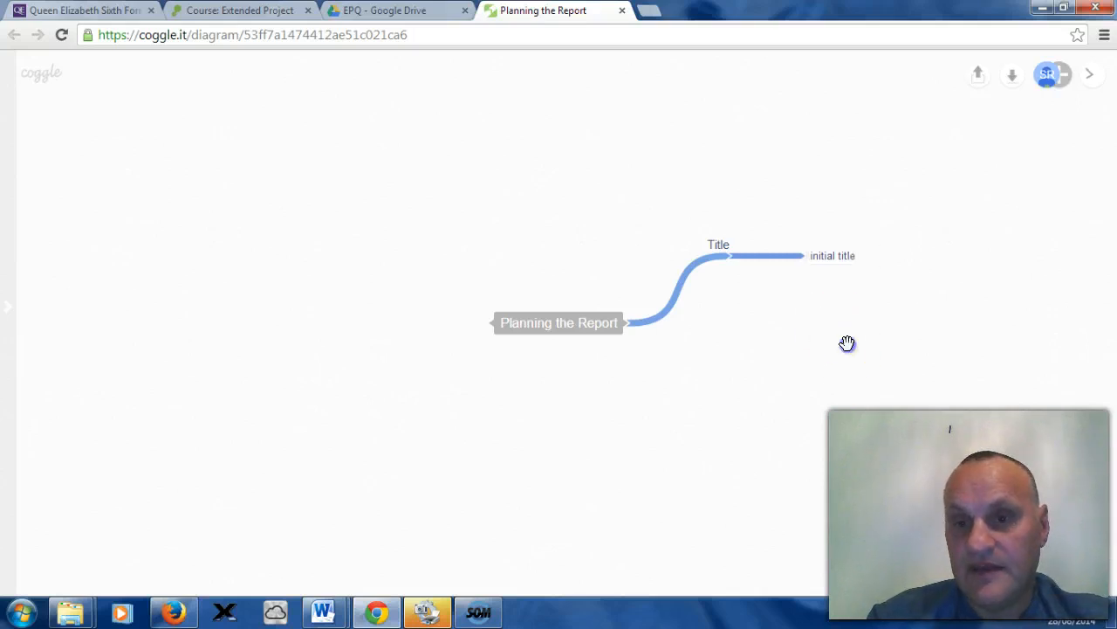
# Step: Add a child branch under initial title reading Does the MMR vaccine cause autism?
pyautogui.click(829, 294)
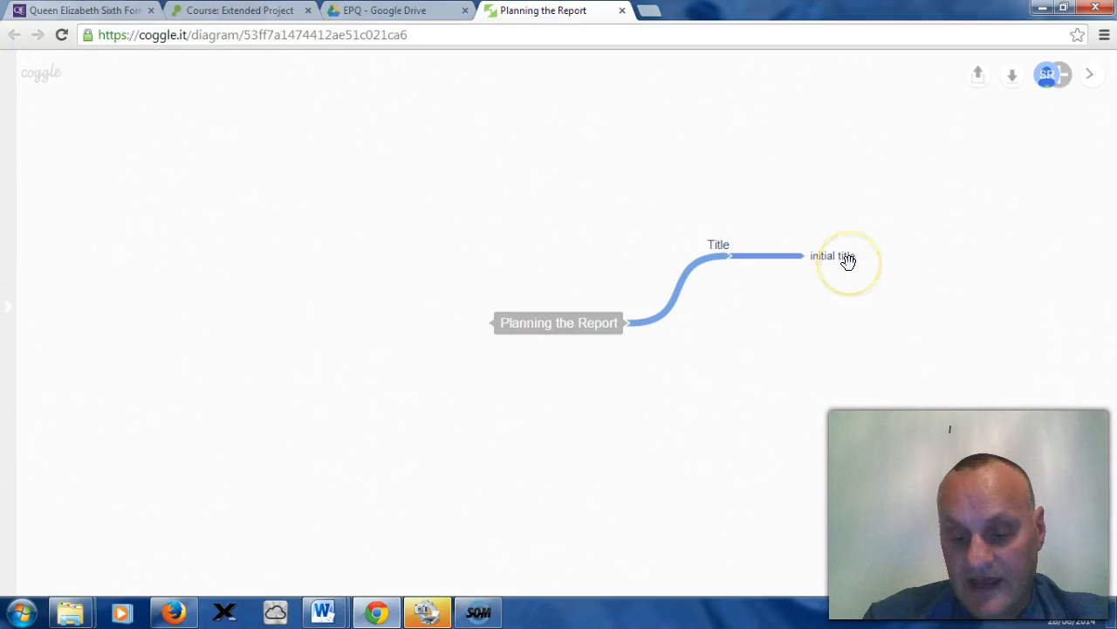
pyautogui.click(854, 258)
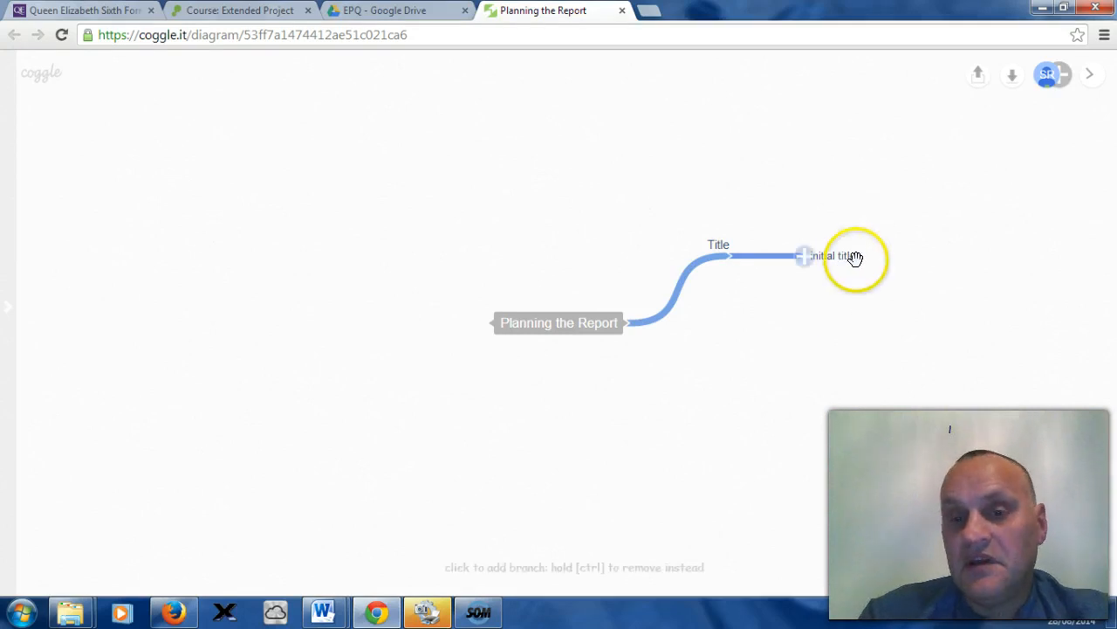
pyautogui.click(805, 257)
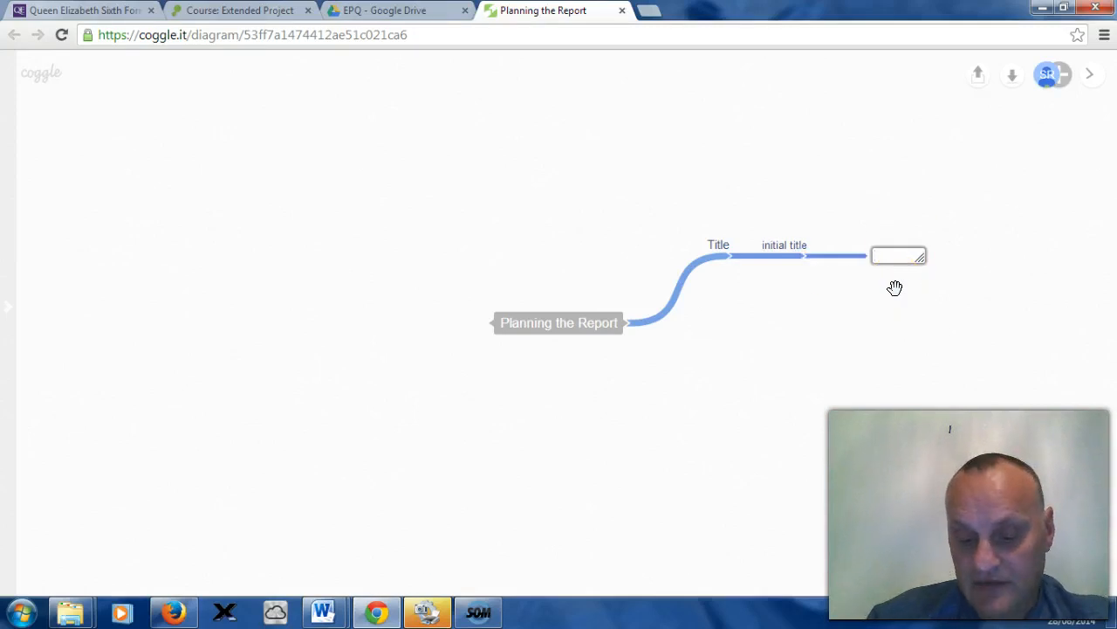
pyautogui.write('Does')
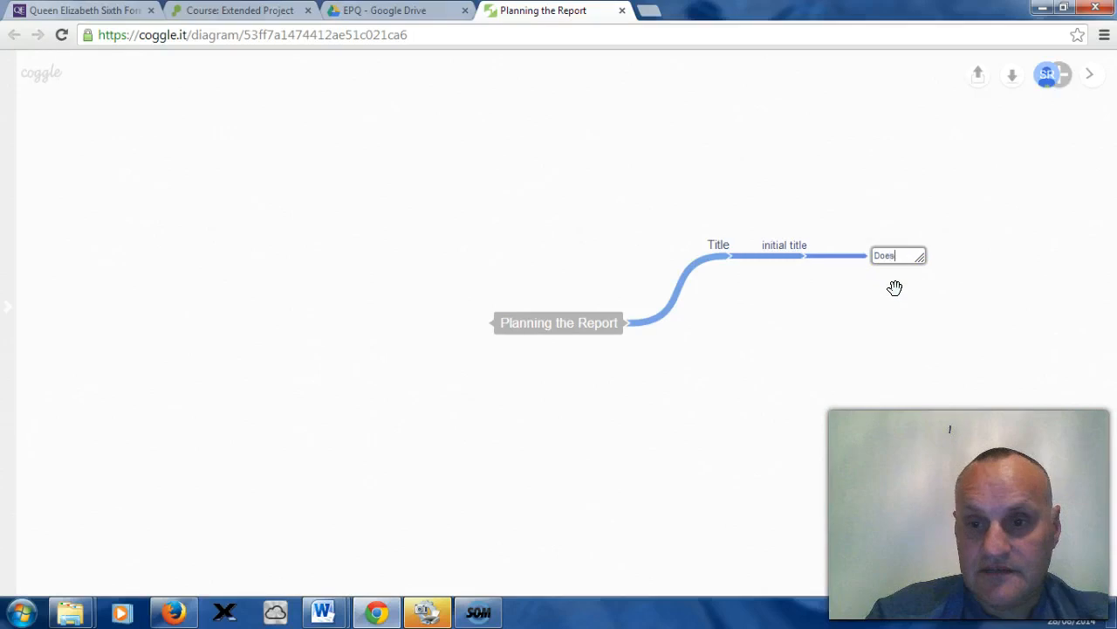
pyautogui.write(' the MMR')
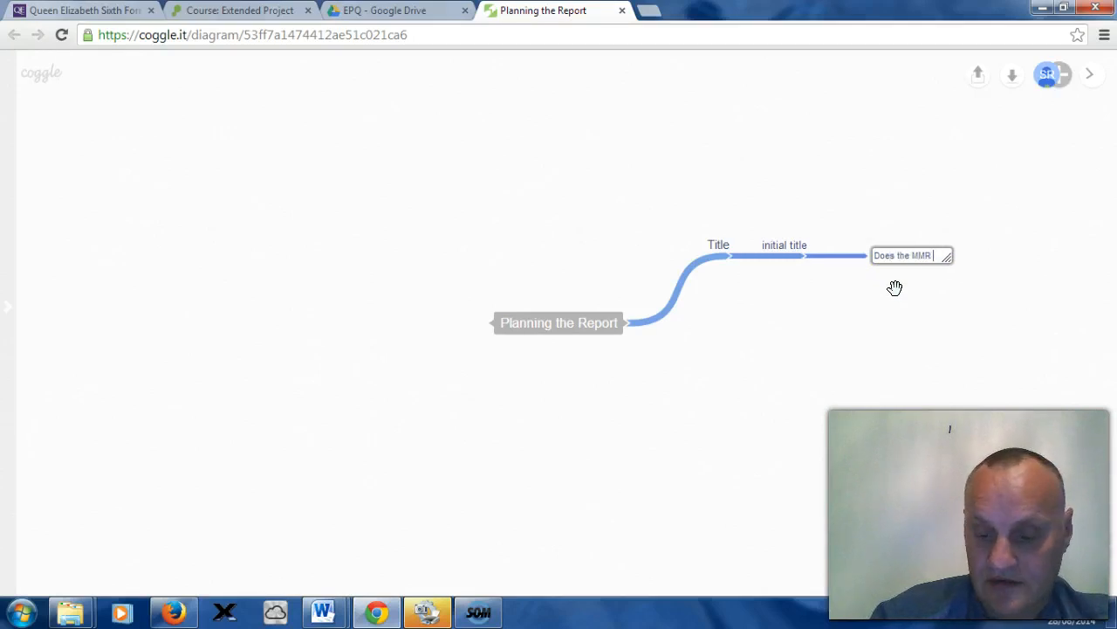
pyautogui.write(' vaccin')
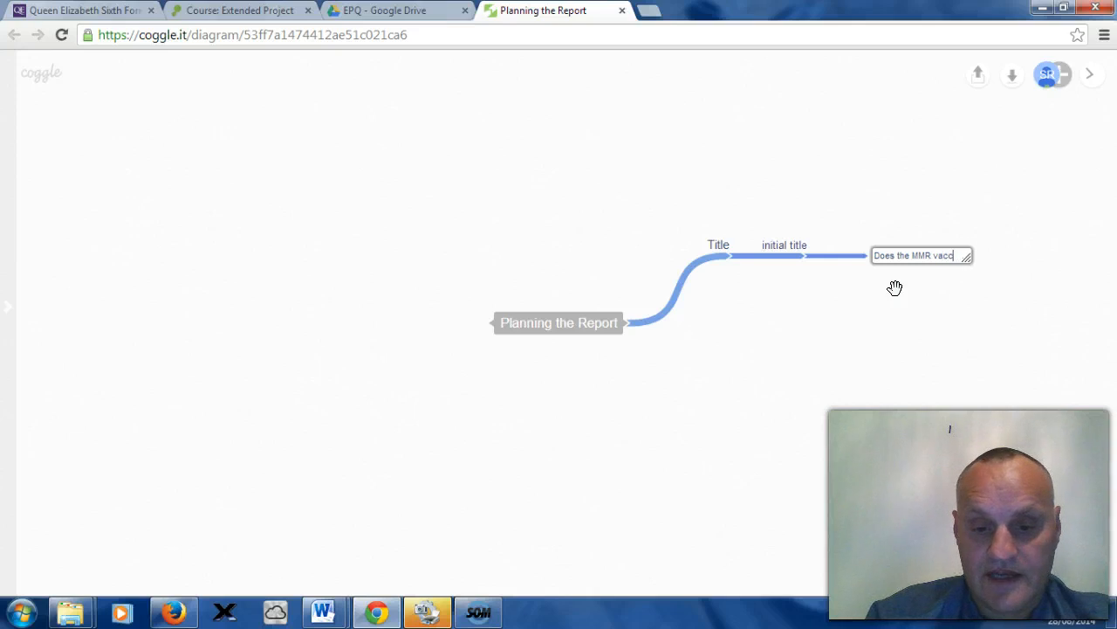
pyautogui.write('e cause')
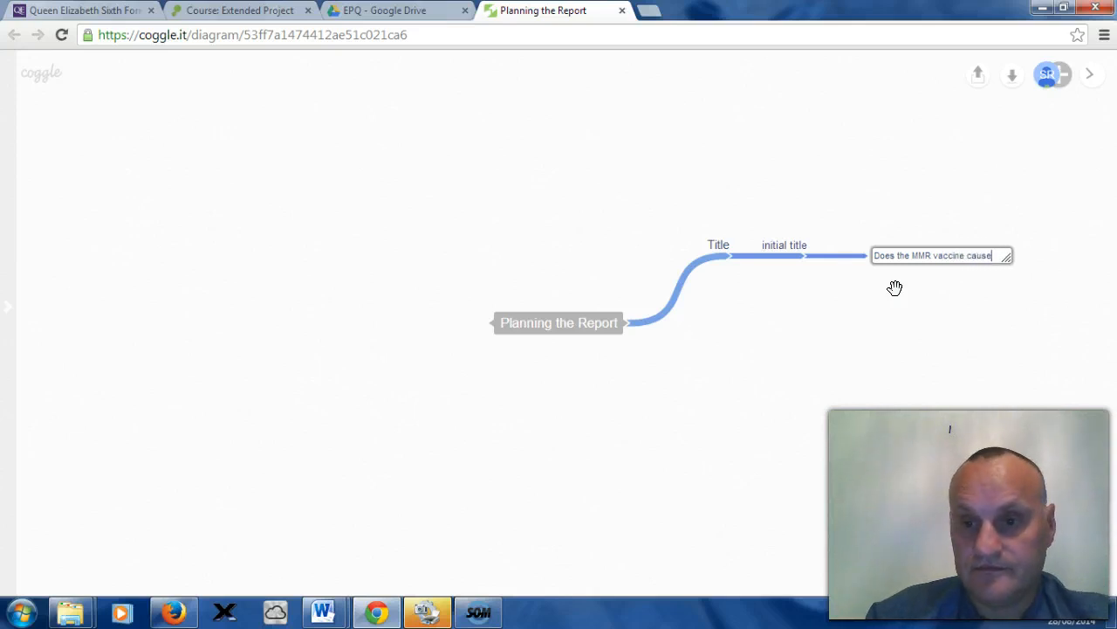
pyautogui.write(' autis')
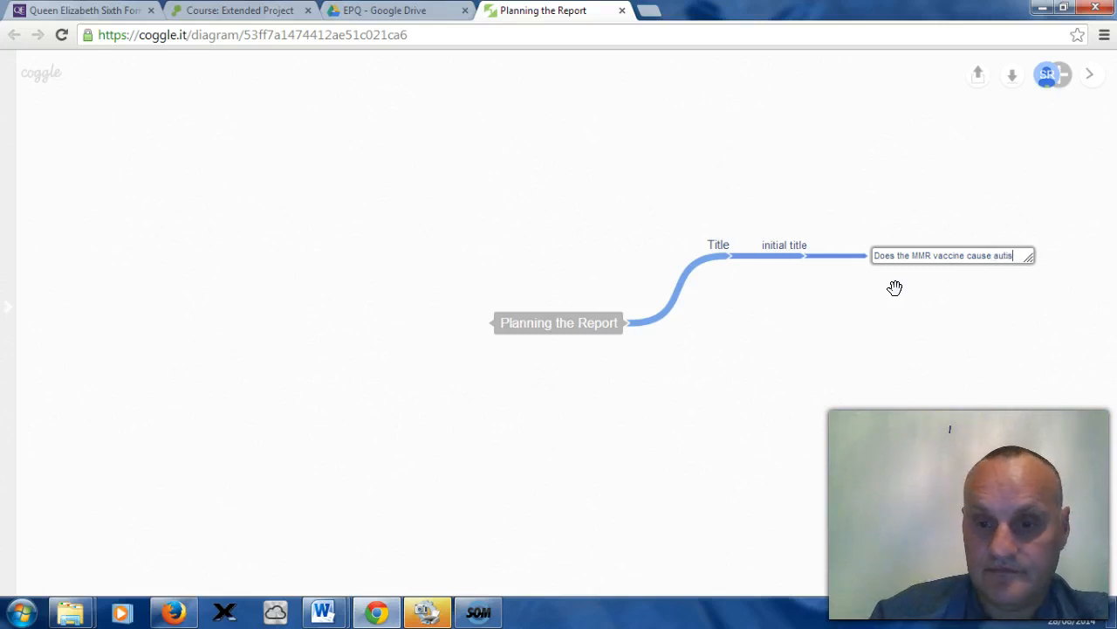
pyautogui.write('m')
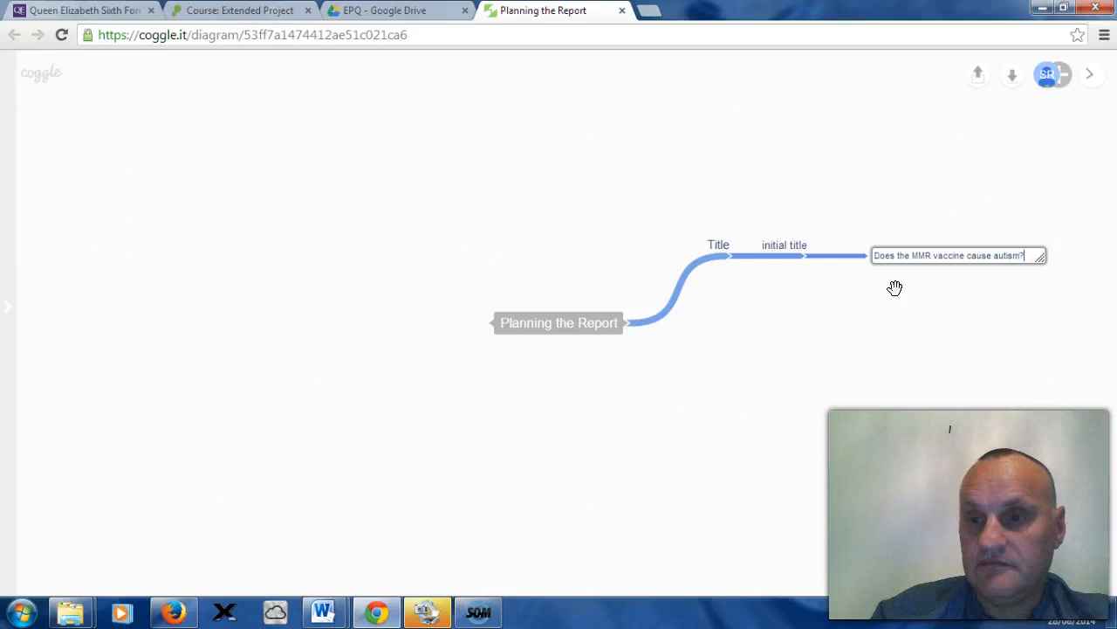
pyautogui.click(933, 295)
pyautogui.click(880, 284)
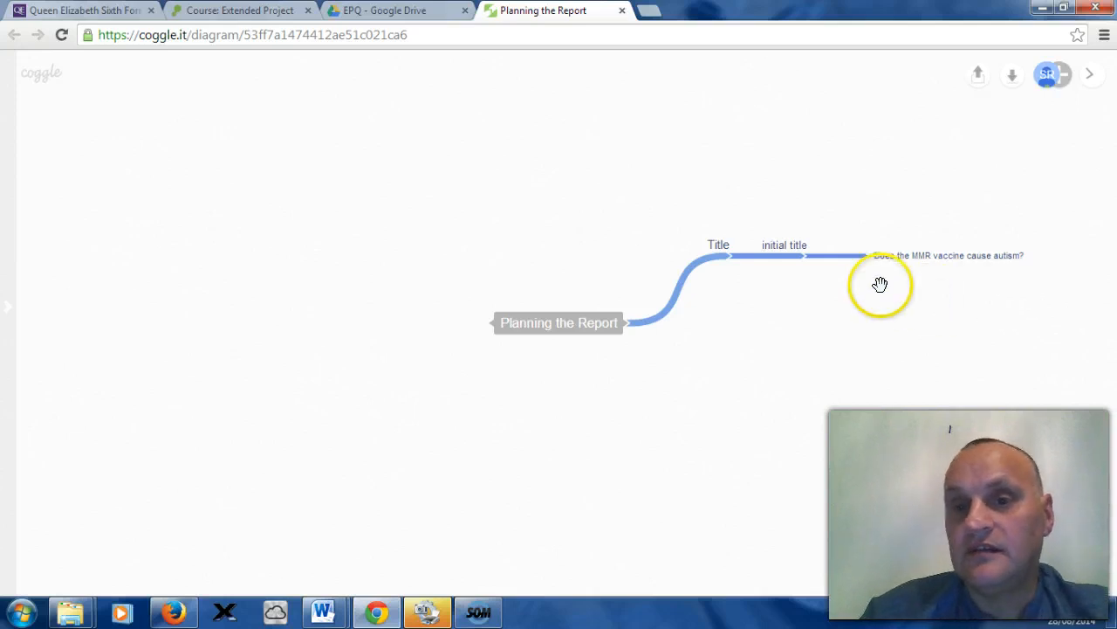
# Step: Move the initial title branch higher and add a second child under Title labelled working title
pyautogui.moveTo(776, 261); pyautogui.dragTo(773, 166)
pyautogui.click(727, 253)
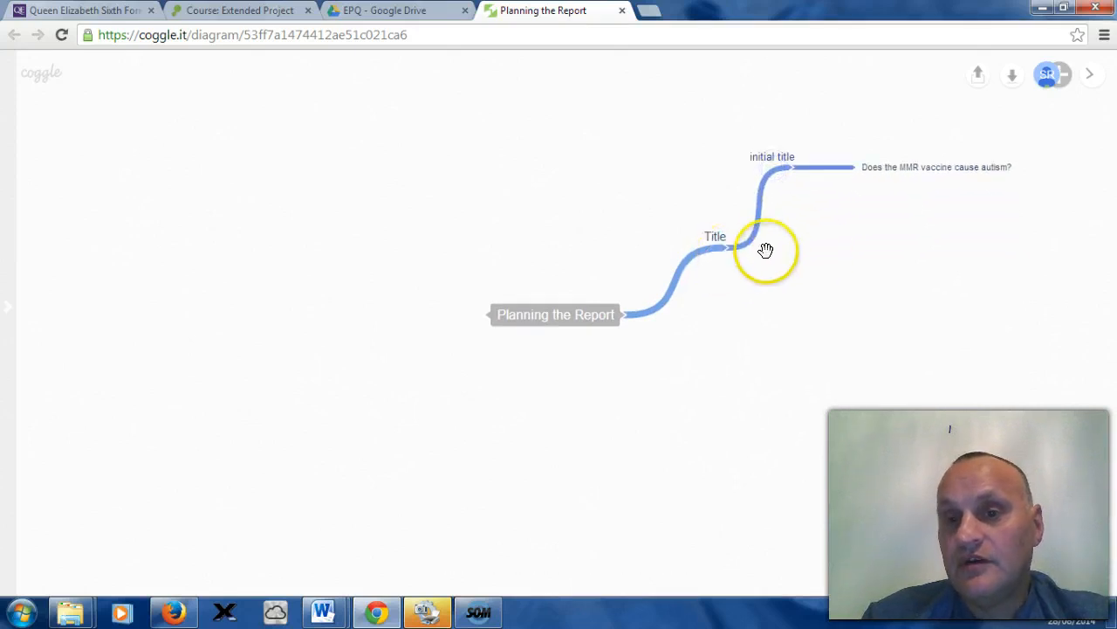
pyautogui.click(729, 255)
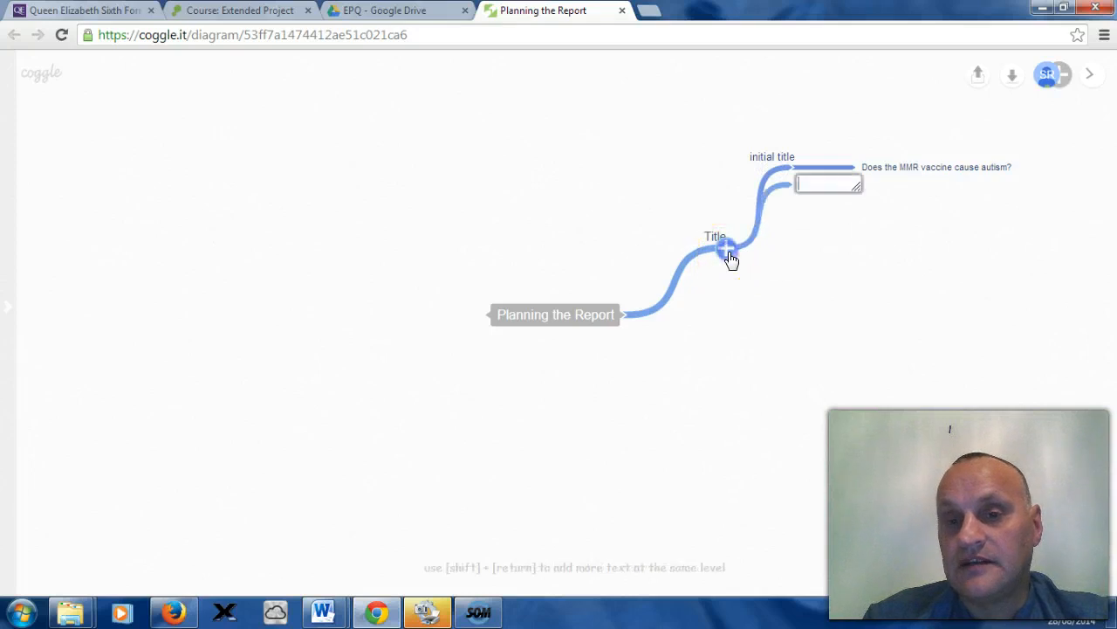
pyautogui.moveTo(784, 190); pyautogui.dragTo(798, 228)
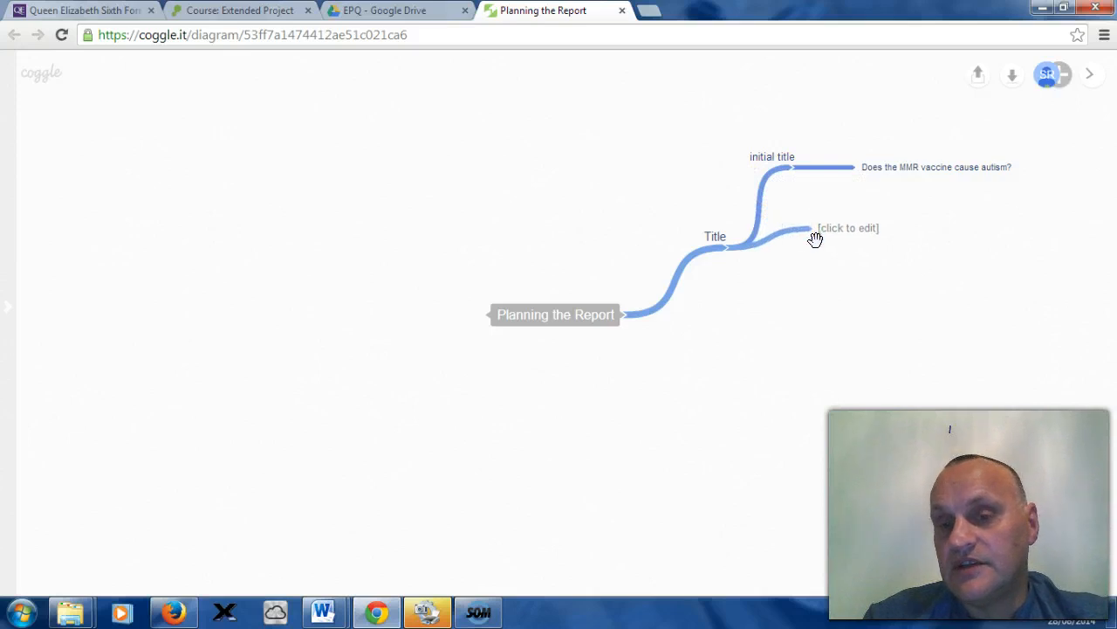
pyautogui.click(832, 229)
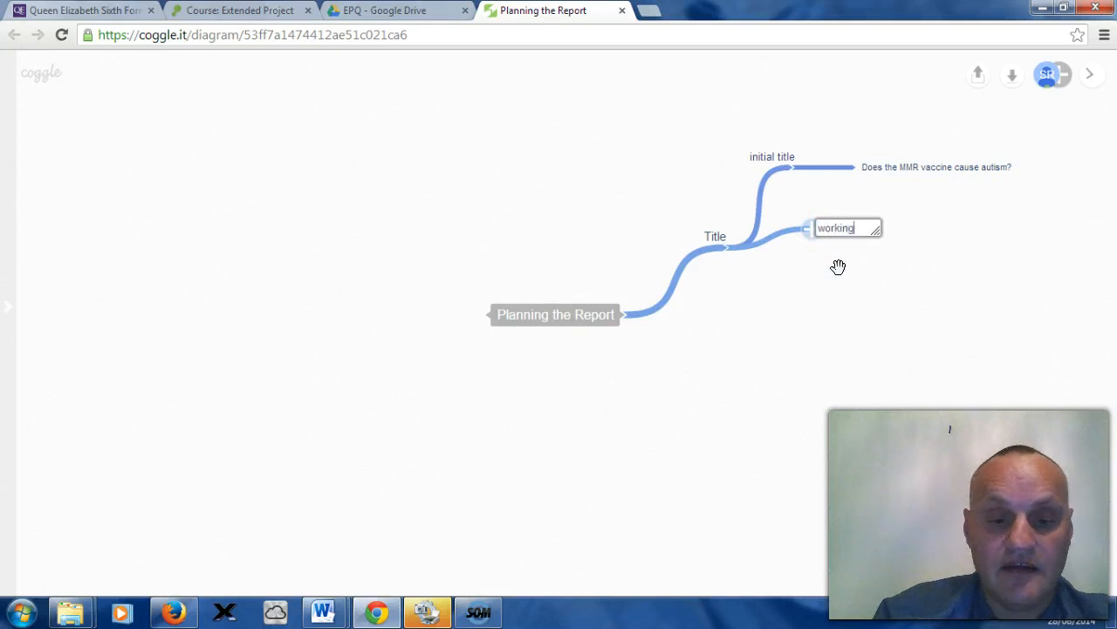
pyautogui.write('working titl')
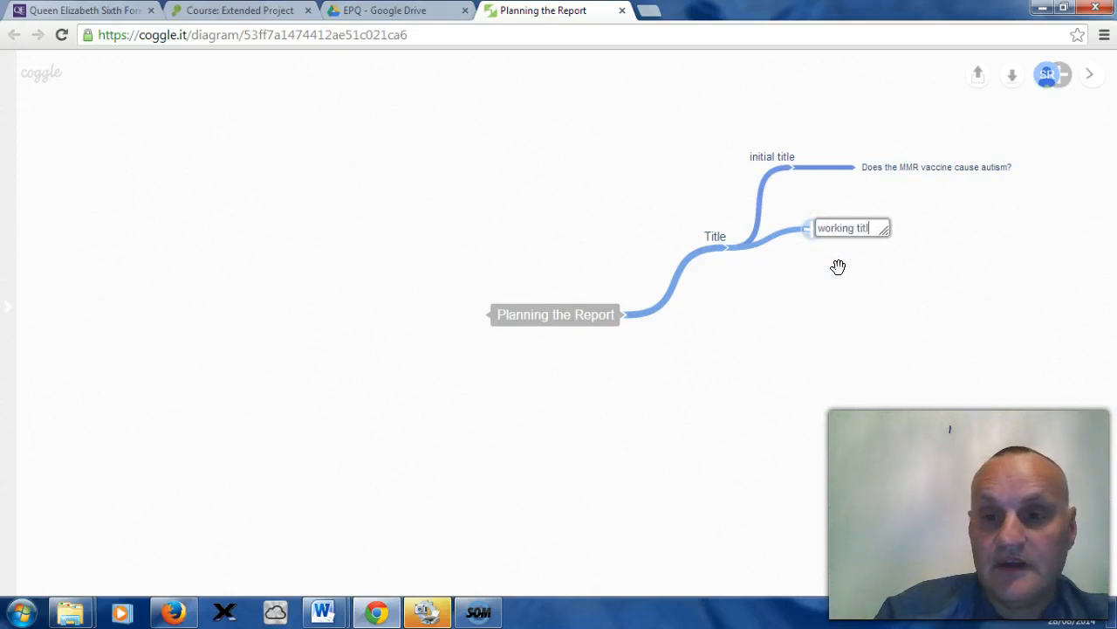
pyautogui.write('e')
pyautogui.click(843, 271)
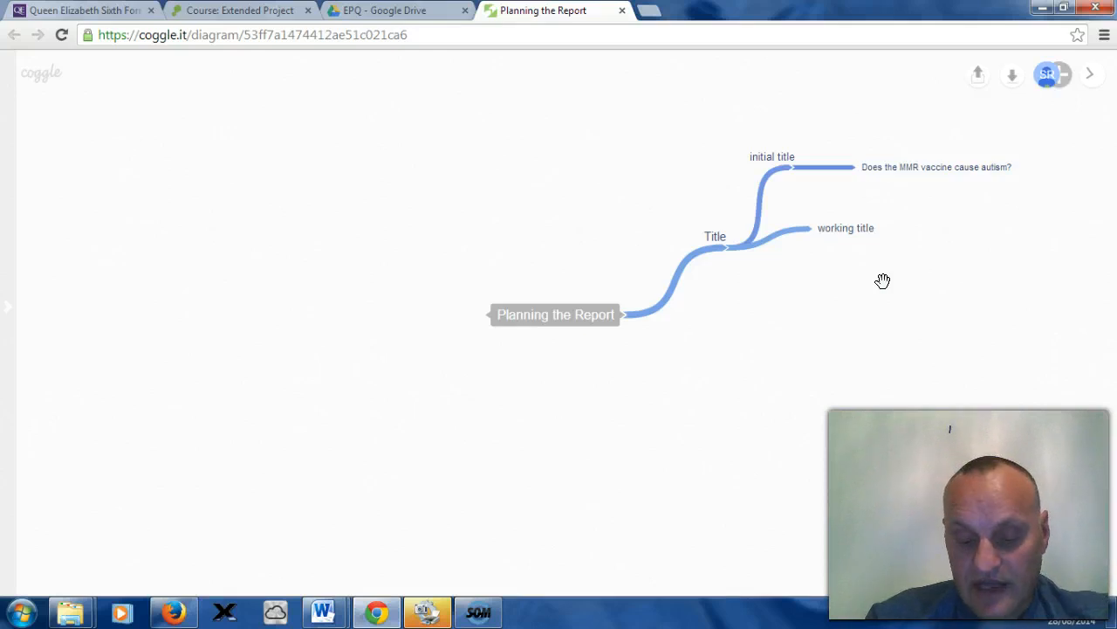
# Step: Add a second main branch from the central node labelled Introduction
pyautogui.click(620, 317)
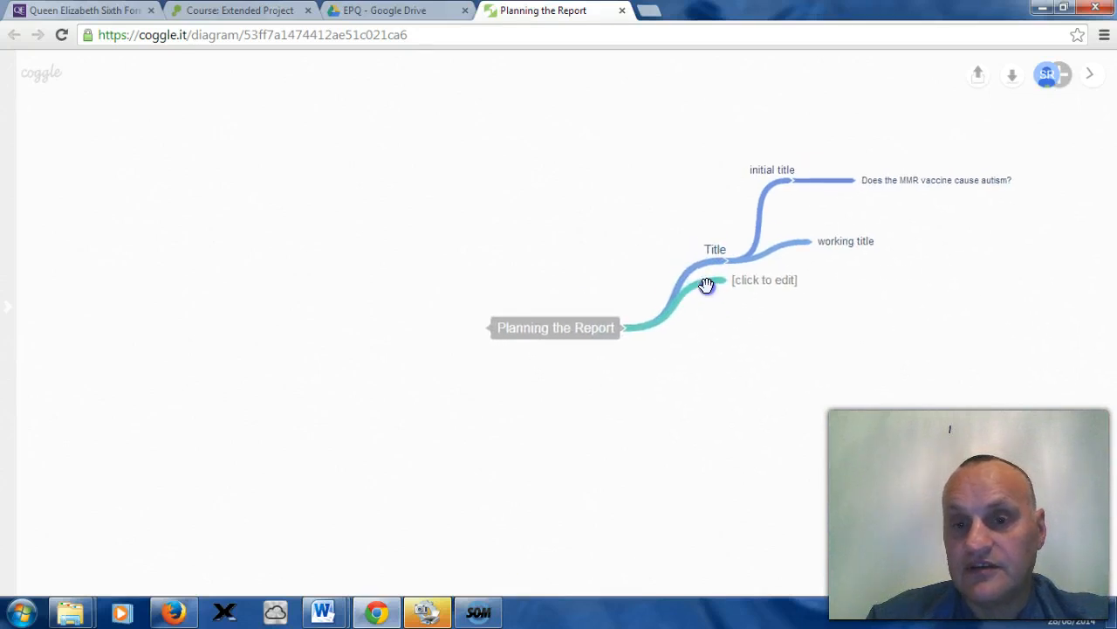
pyautogui.moveTo(705, 282); pyautogui.dragTo(765, 316)
pyautogui.click(789, 306)
pyautogui.click(783, 363)
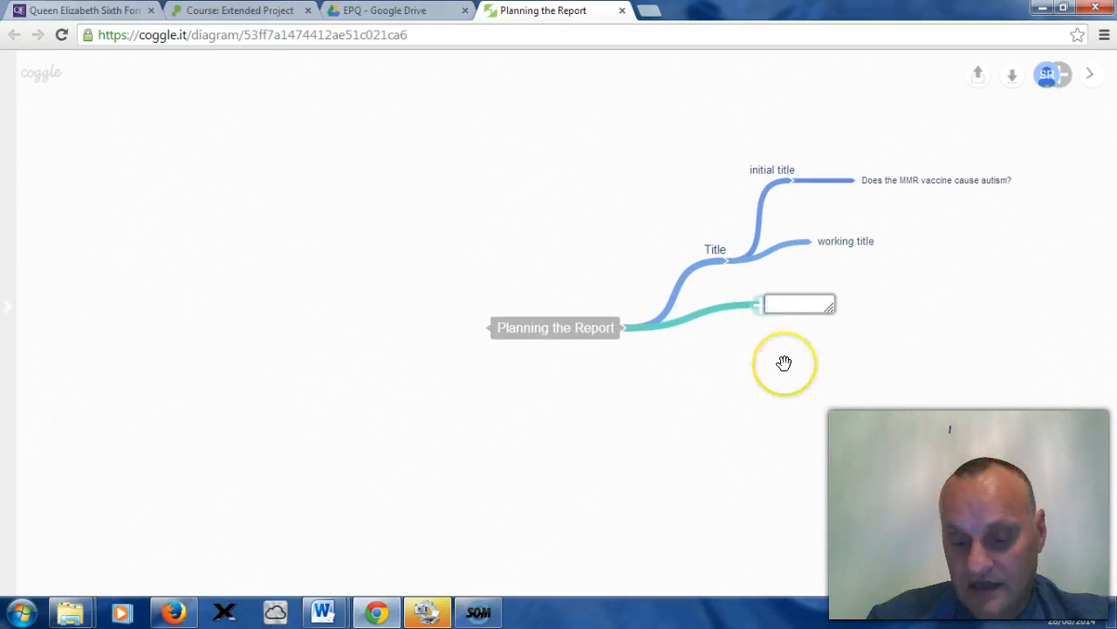
pyautogui.write('Introd')
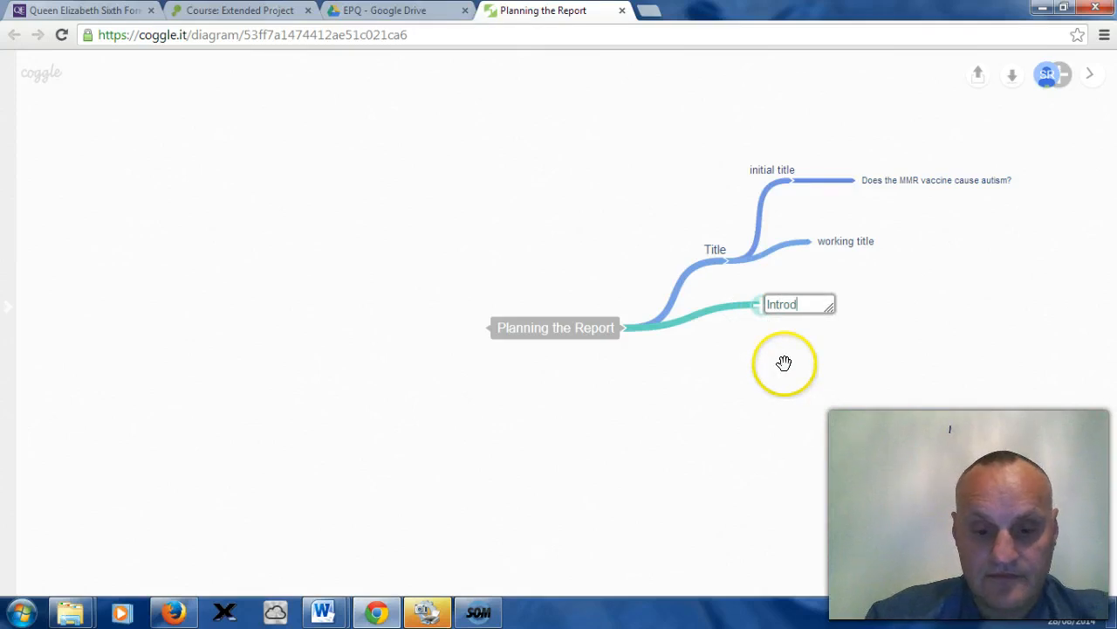
pyautogui.write('uction')
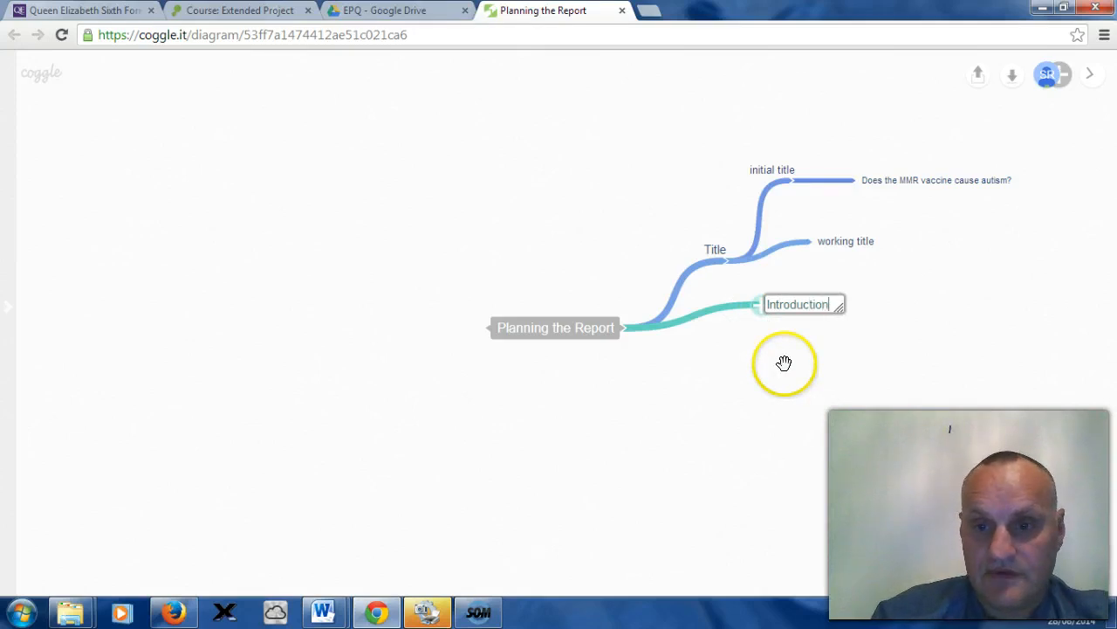
# Step: Add a third main branch from the central node labelled Conclusion and move it lower
pyautogui.click(794, 387)
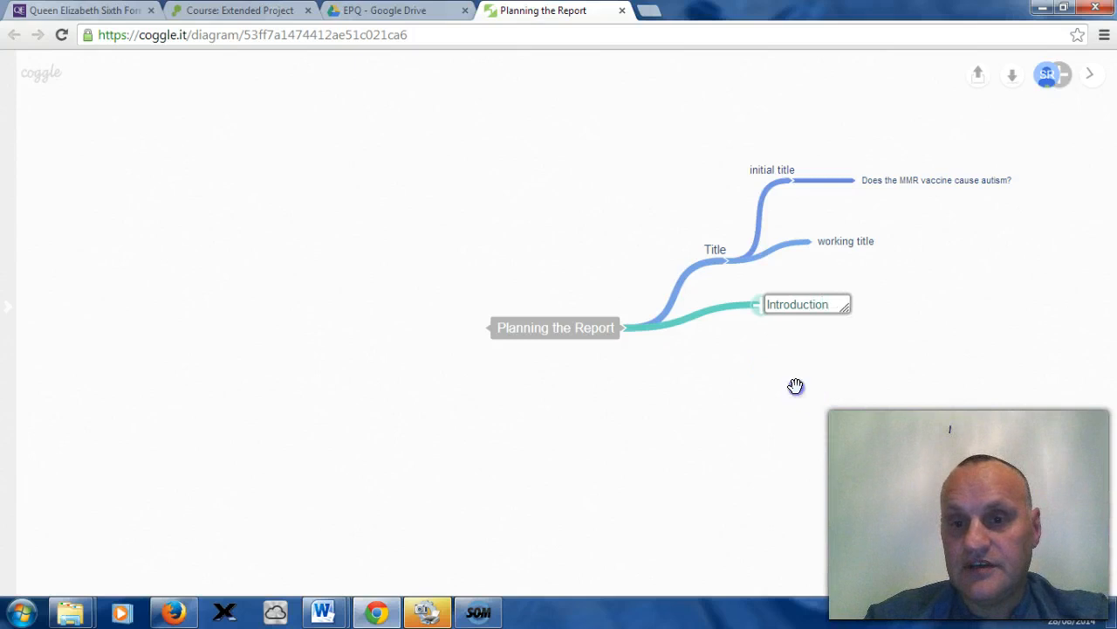
pyautogui.click(624, 333)
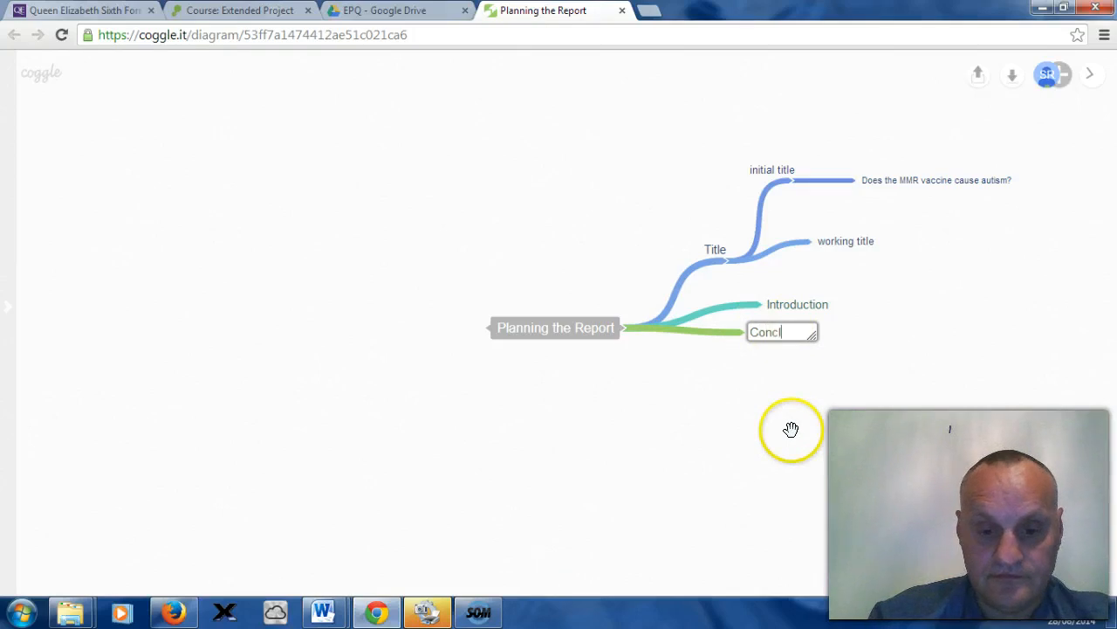
pyautogui.write('Conclusio')
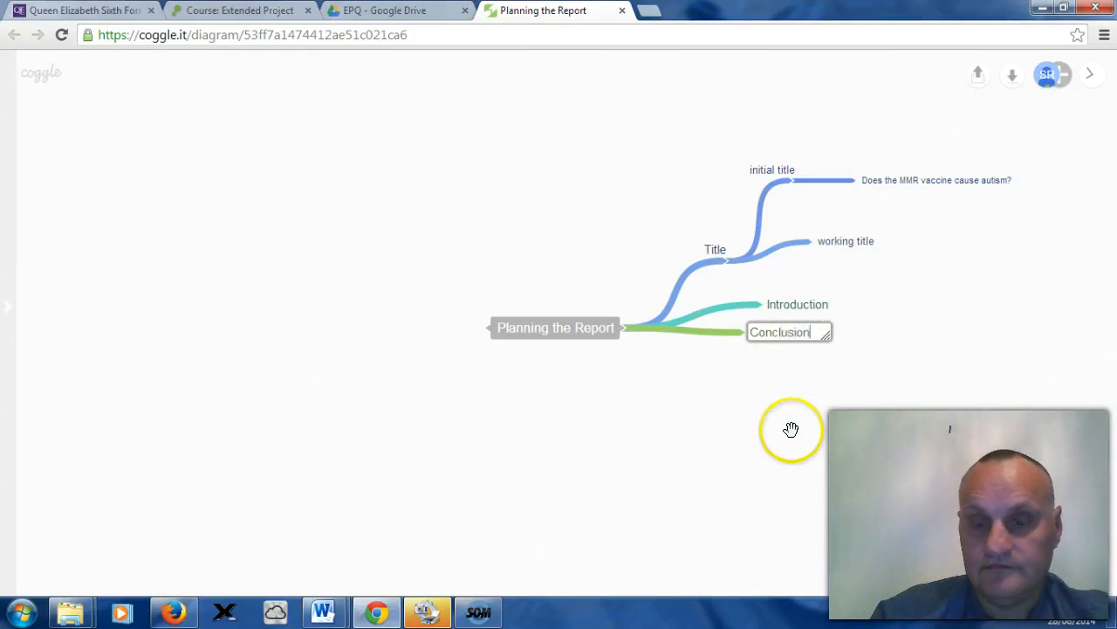
pyautogui.write('n')
pyautogui.click(798, 461)
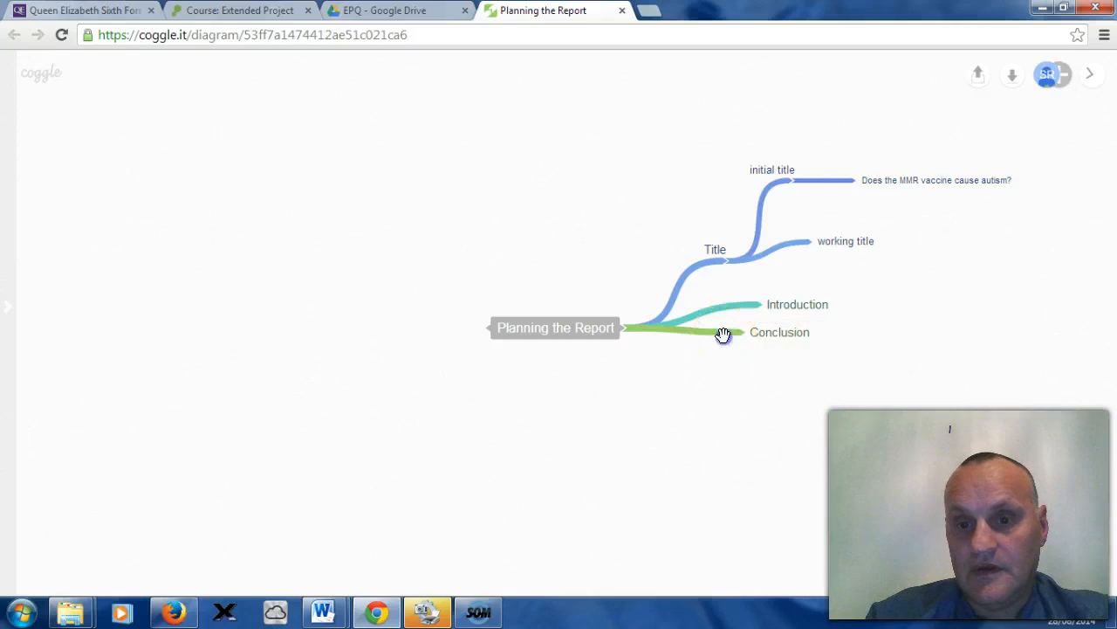
pyautogui.moveTo(714, 336); pyautogui.dragTo(734, 379)
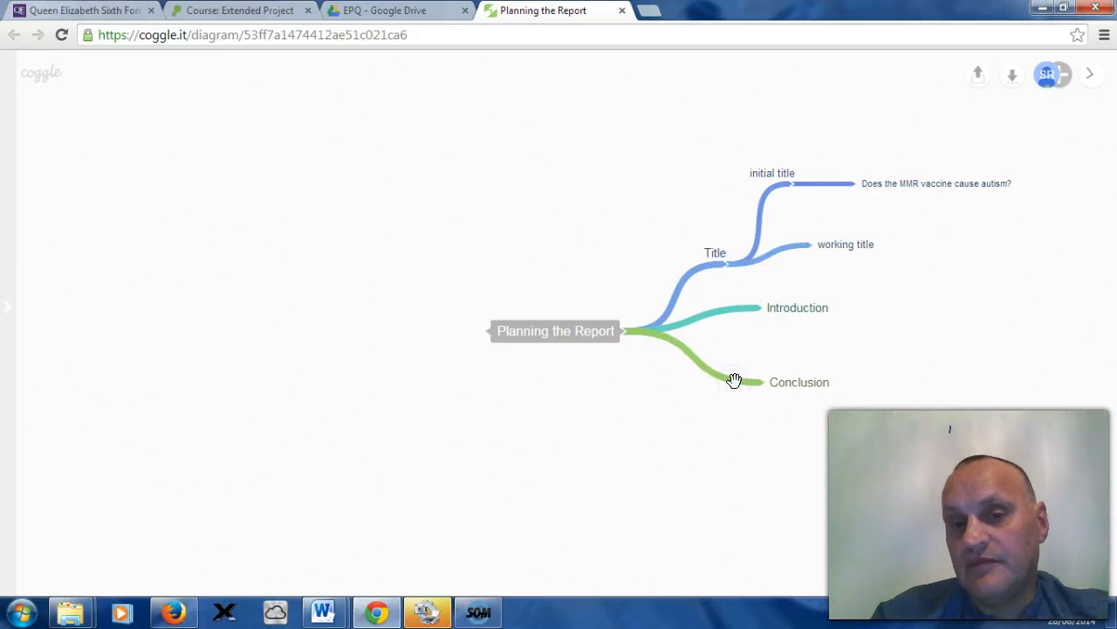
# Step: Add a main branch on the central node's other side labelled Section 1 and move it higher
pyautogui.click(609, 414)
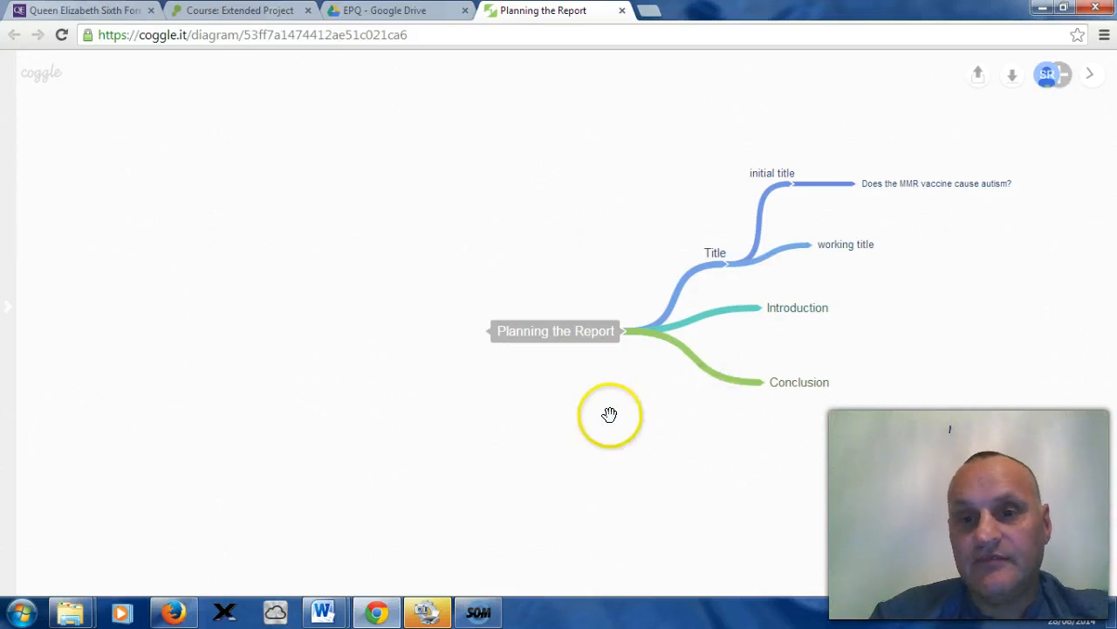
pyautogui.click(489, 332)
pyautogui.click(446, 367)
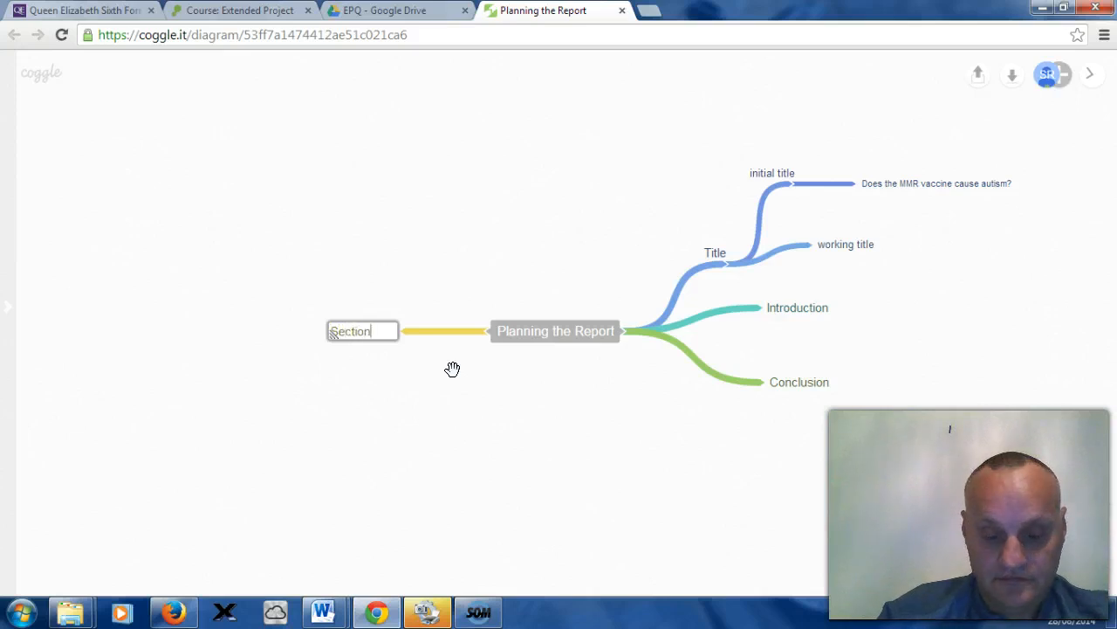
pyautogui.click(458, 351)
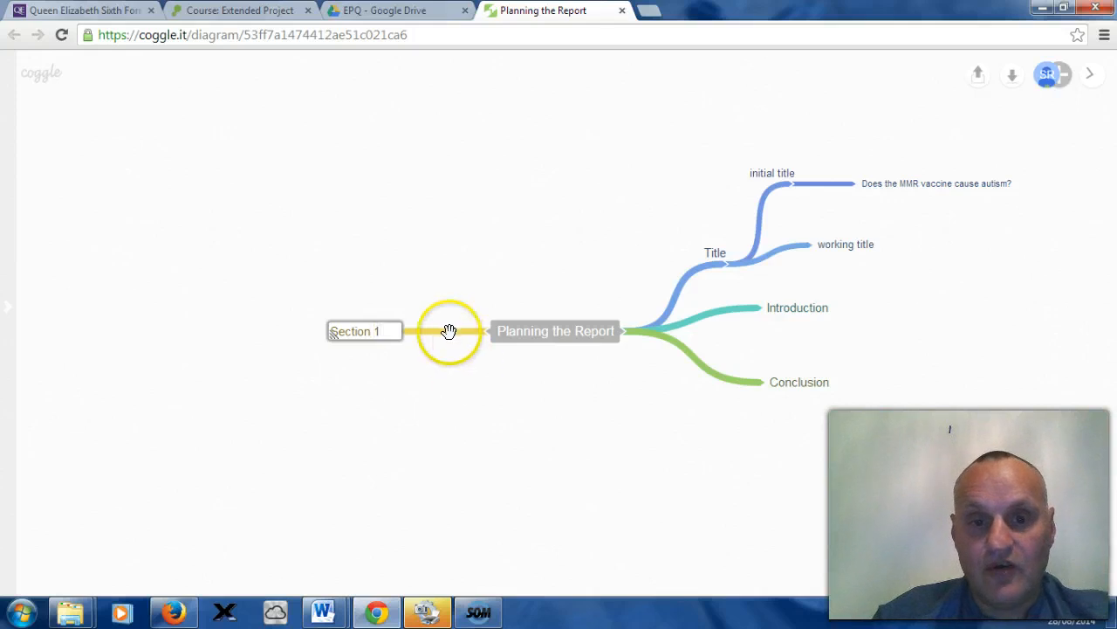
pyautogui.moveTo(430, 324); pyautogui.dragTo(426, 242)
# Step: Add another branch on that side labelled Section 2, placed below Section 1
pyautogui.click(458, 347)
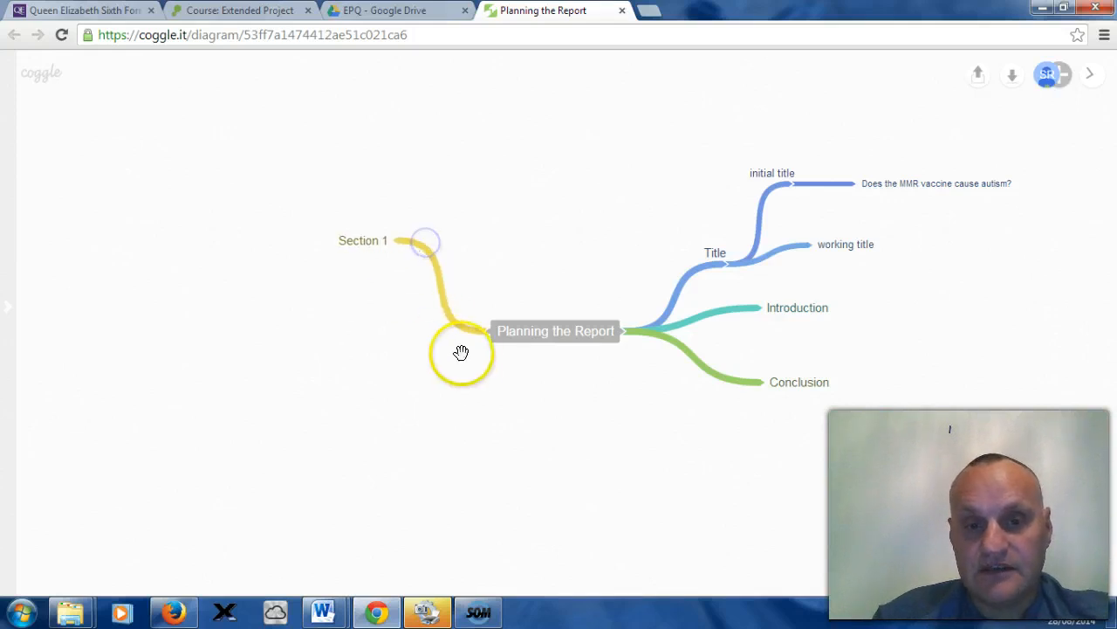
pyautogui.click(485, 334)
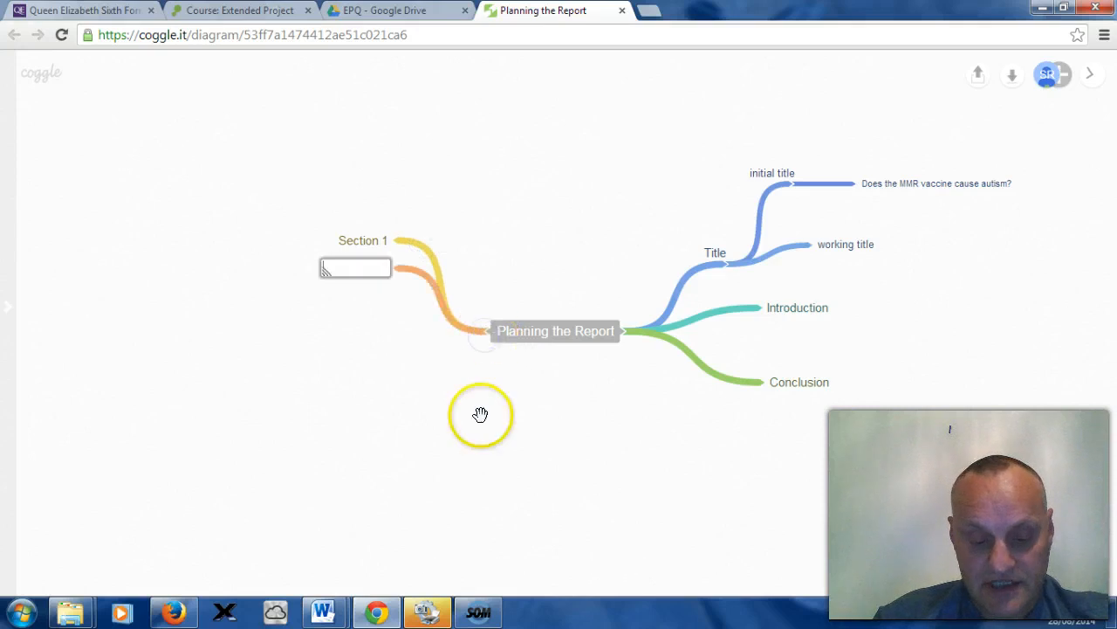
pyautogui.click(417, 272)
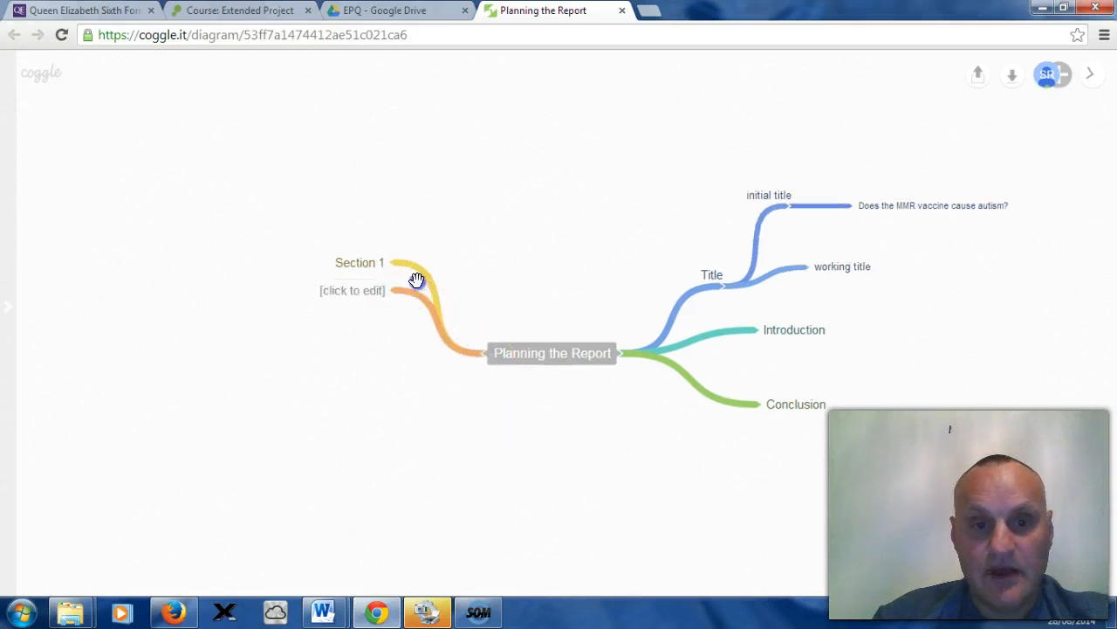
pyautogui.moveTo(419, 287); pyautogui.dragTo(379, 362)
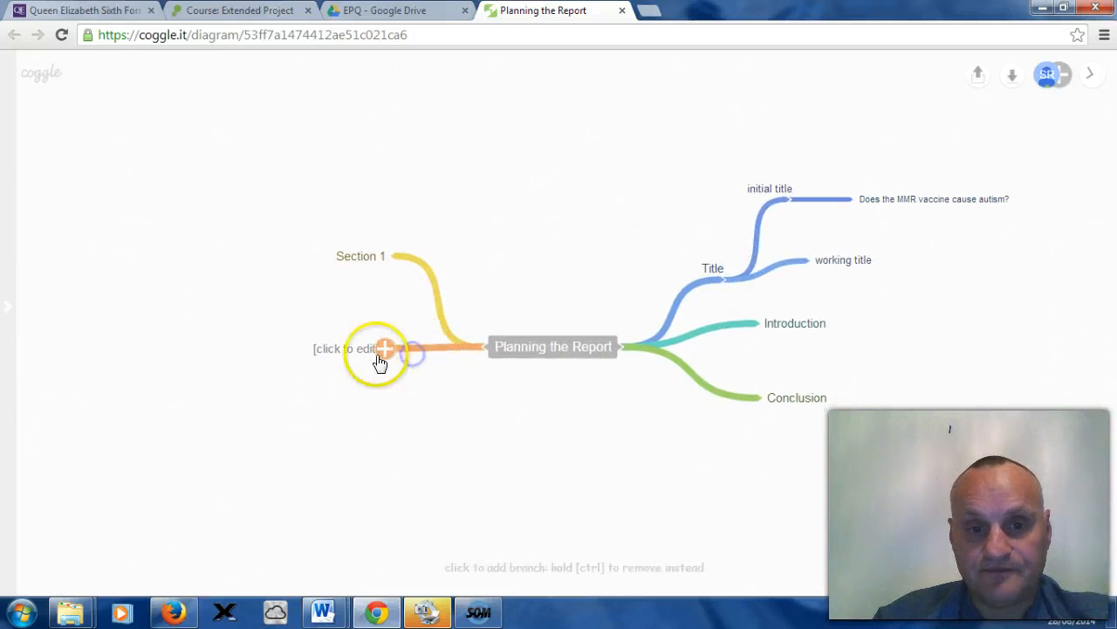
pyautogui.click(370, 348)
pyautogui.write('S')
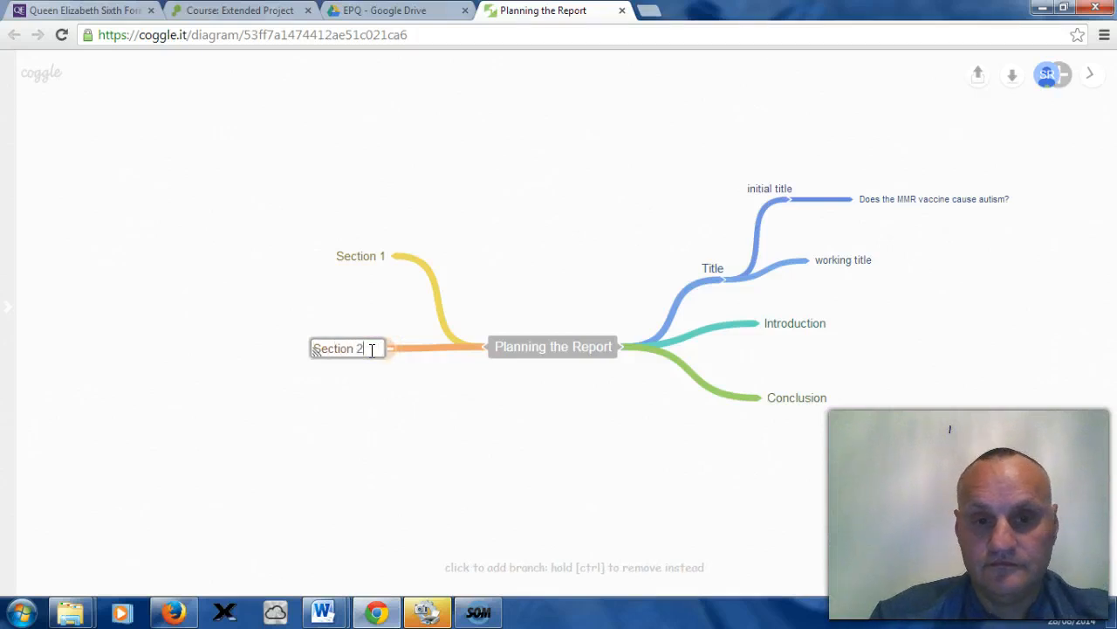
pyautogui.write('ection 2')
pyautogui.click(428, 387)
# Step: Add two more branches on that side labelled Section 3 and Section 4
pyautogui.click(487, 346)
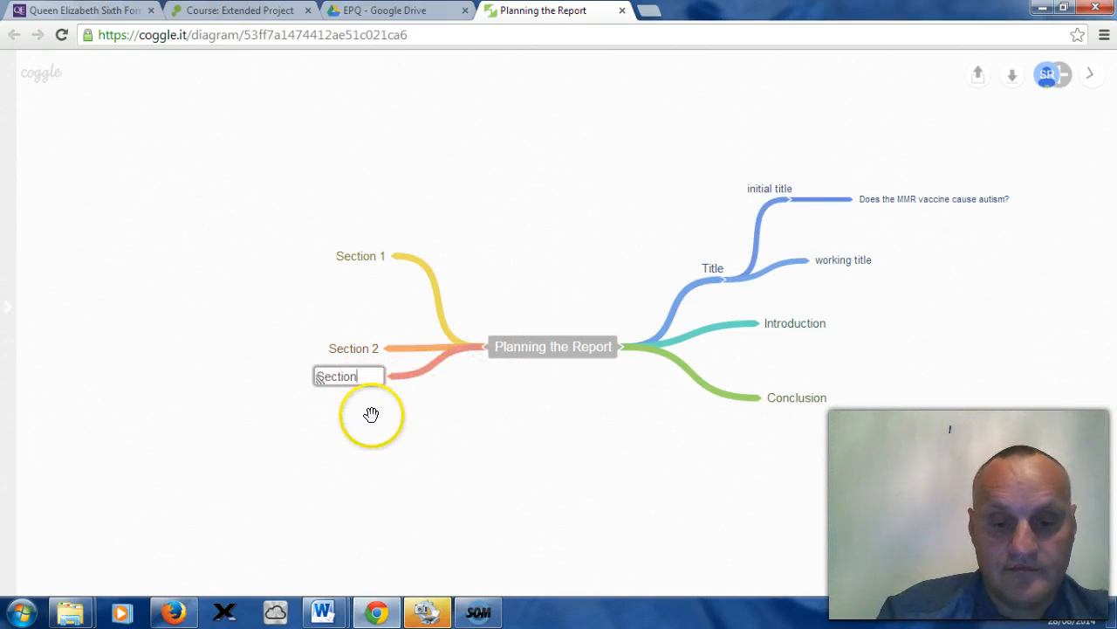
pyautogui.write('Section 3')
pyautogui.click(417, 419)
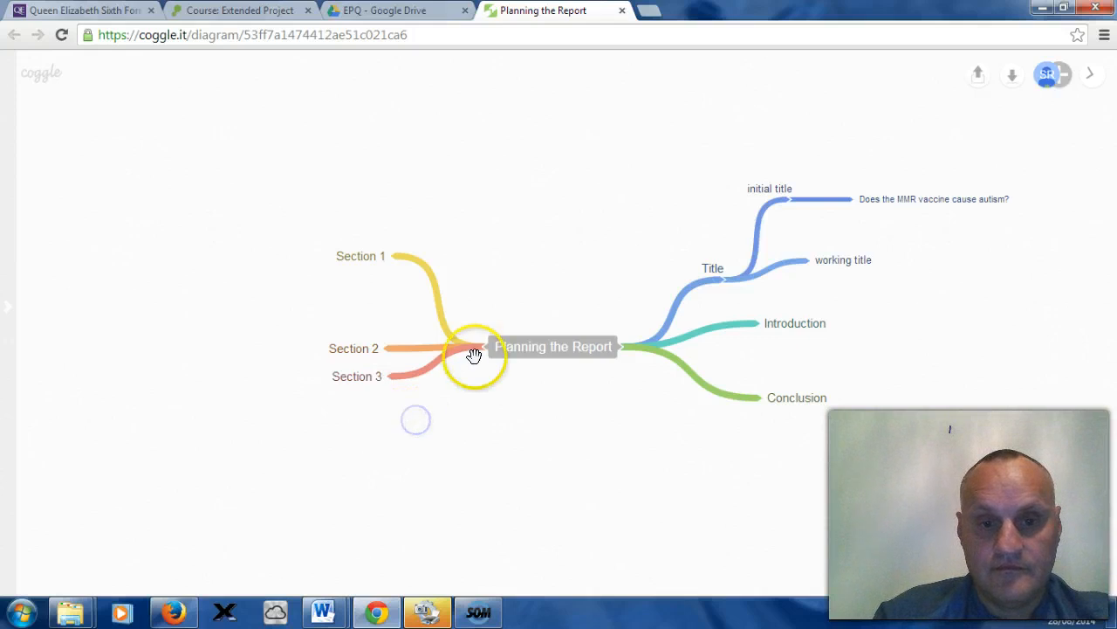
pyautogui.click(477, 399)
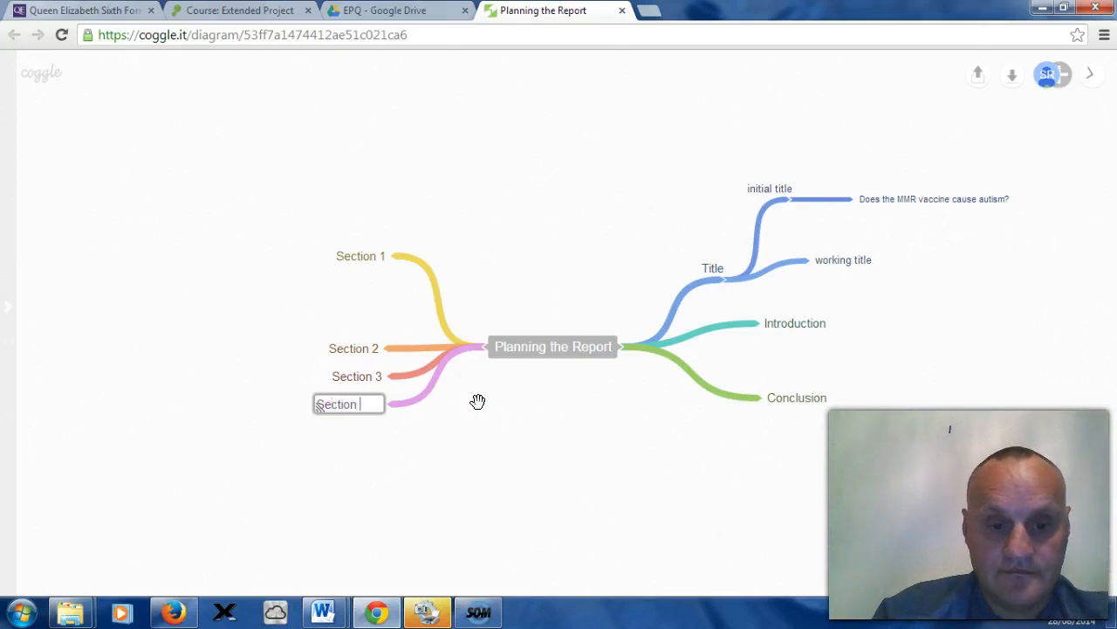
pyautogui.write('Section 4')
pyautogui.click(476, 412)
# Step: Spread out the Section 2, Section 3 and Section 4 branches vertically so they are evenly spaced
pyautogui.click(418, 404)
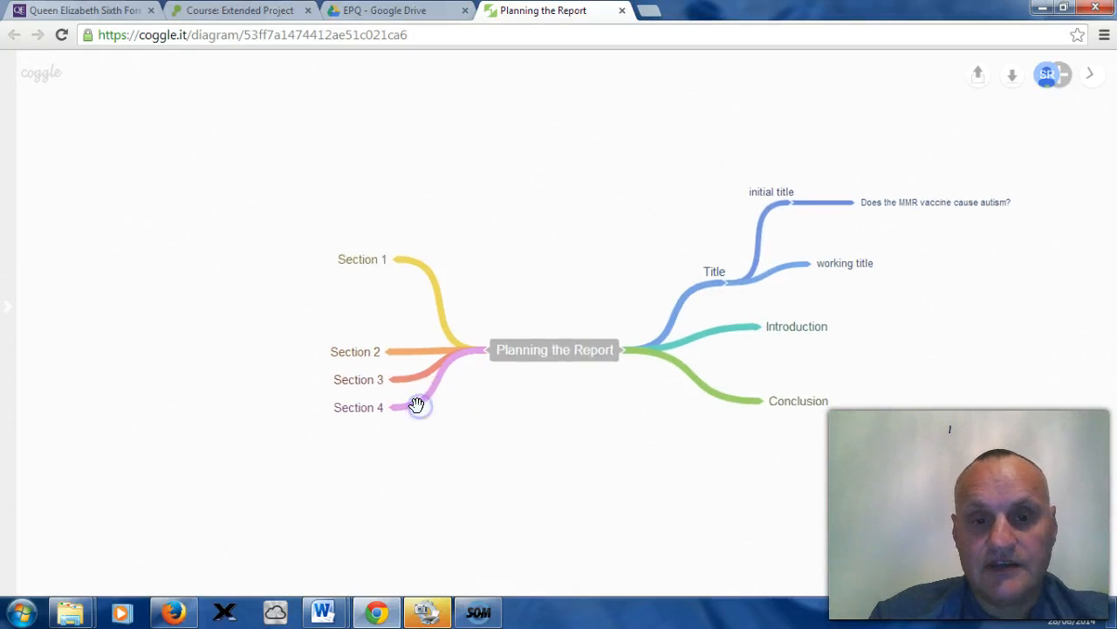
pyautogui.moveTo(414, 401); pyautogui.dragTo(428, 437)
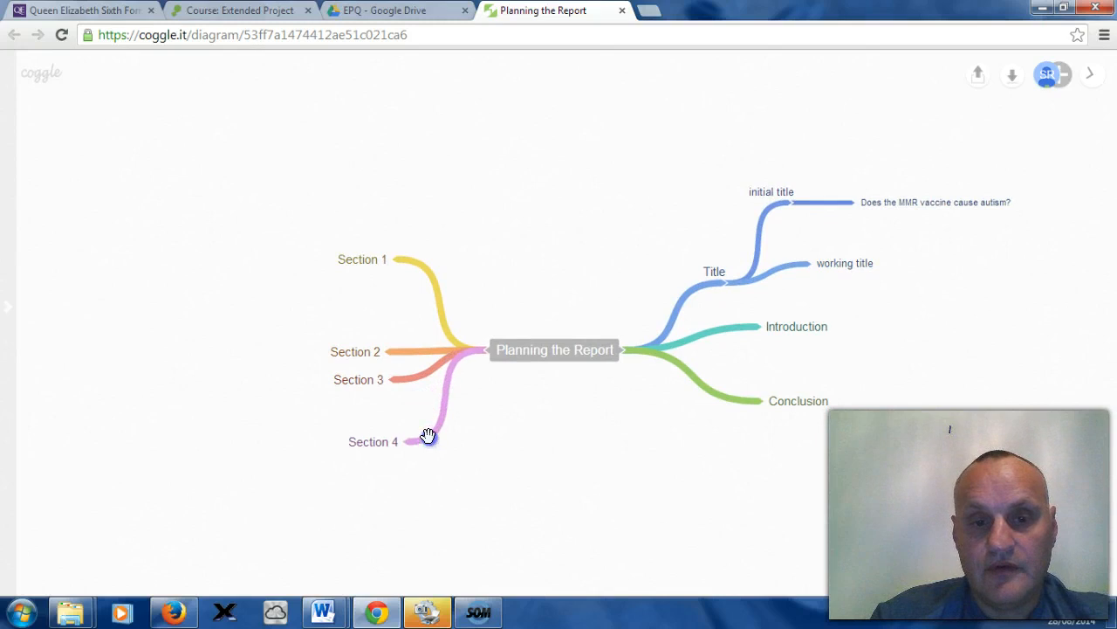
pyautogui.moveTo(399, 375); pyautogui.dragTo(402, 404)
pyautogui.moveTo(400, 354); pyautogui.dragTo(393, 324)
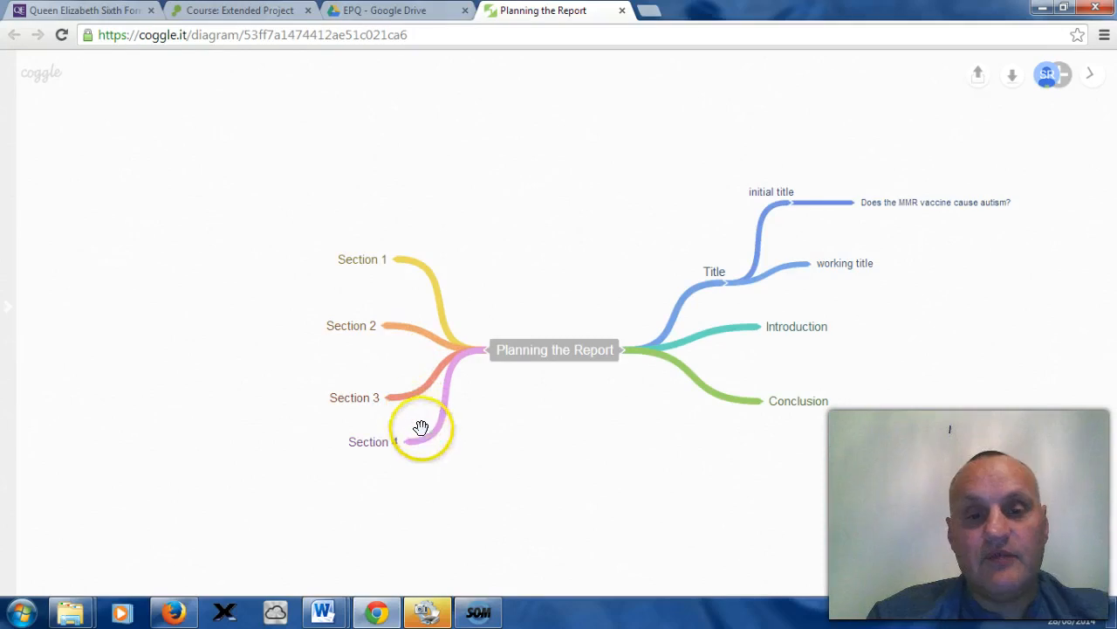
pyautogui.moveTo(416, 445); pyautogui.dragTo(399, 451)
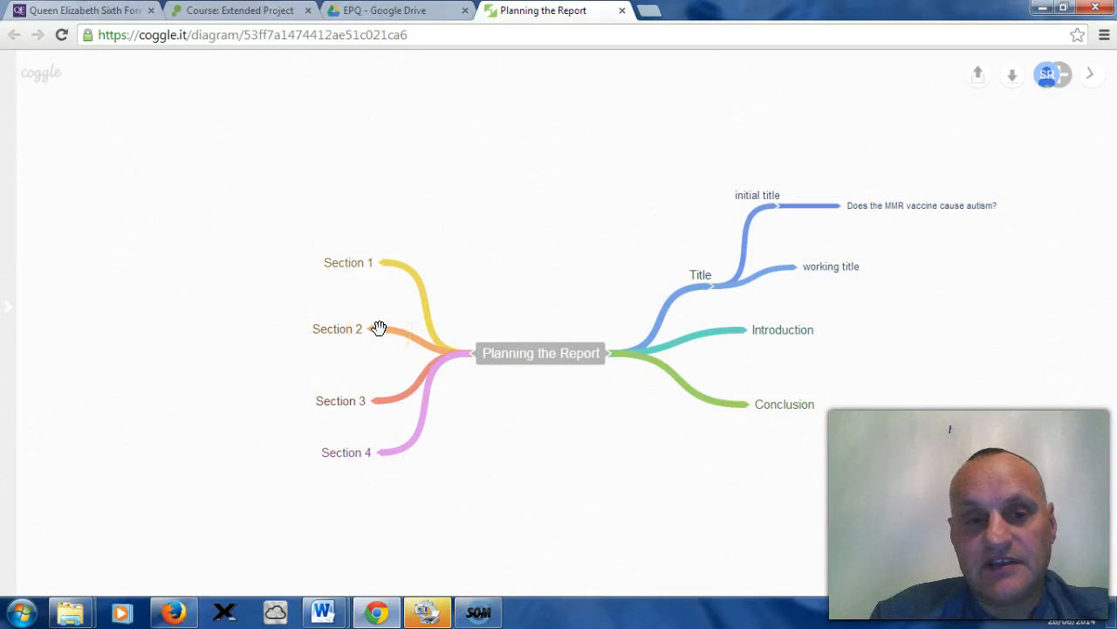
pyautogui.moveTo(380, 400); pyautogui.dragTo(353, 372)
pyautogui.moveTo(378, 293); pyautogui.dragTo(377, 330)
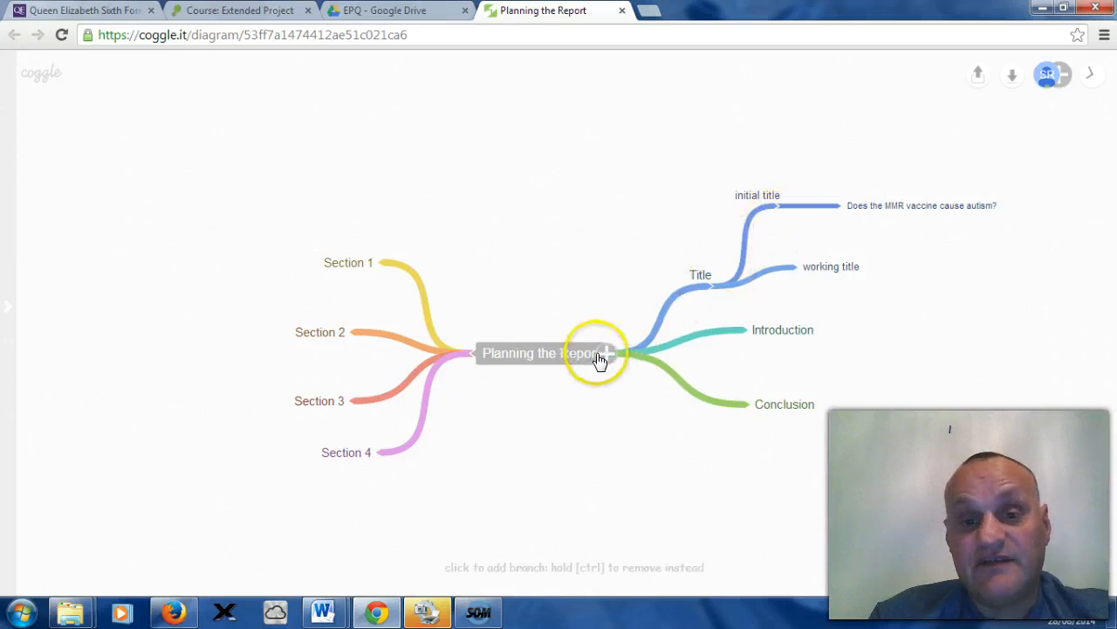
# Step: Try to change the colour of the Section 1 and Section 3 branches using the colour wheel
pyautogui.rightClick(427, 316)
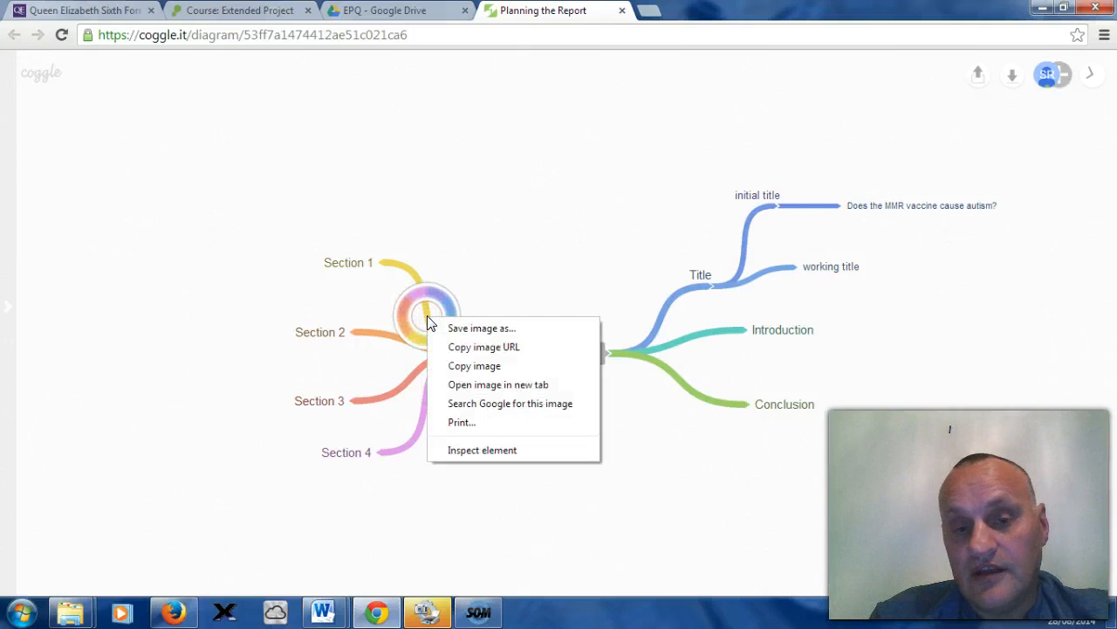
pyautogui.click(510, 278)
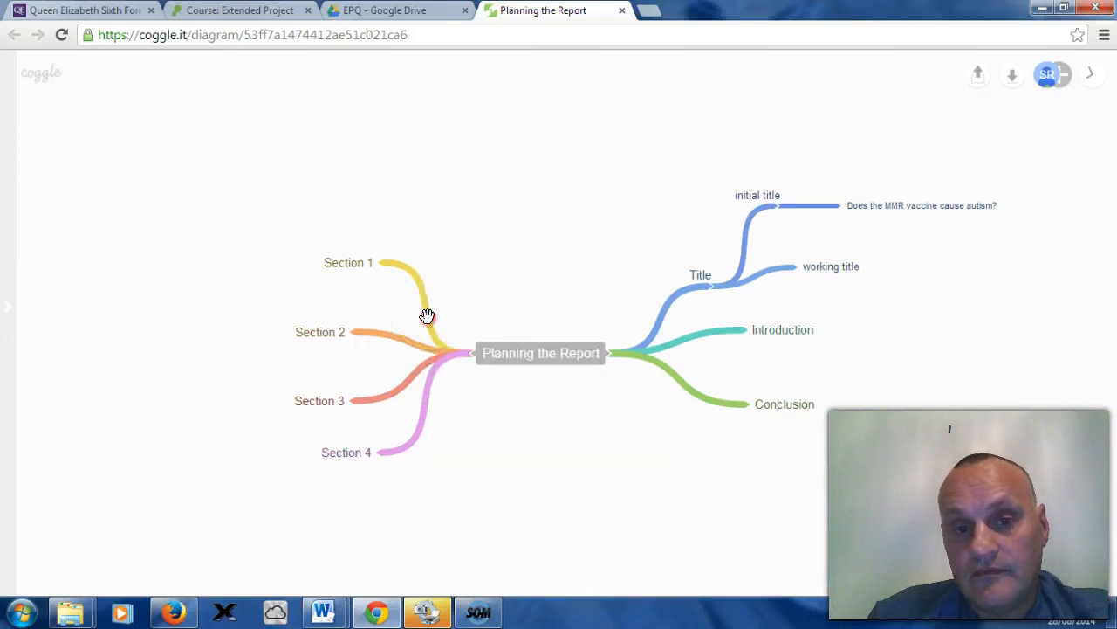
pyautogui.rightClick(428, 316)
pyautogui.click(427, 314)
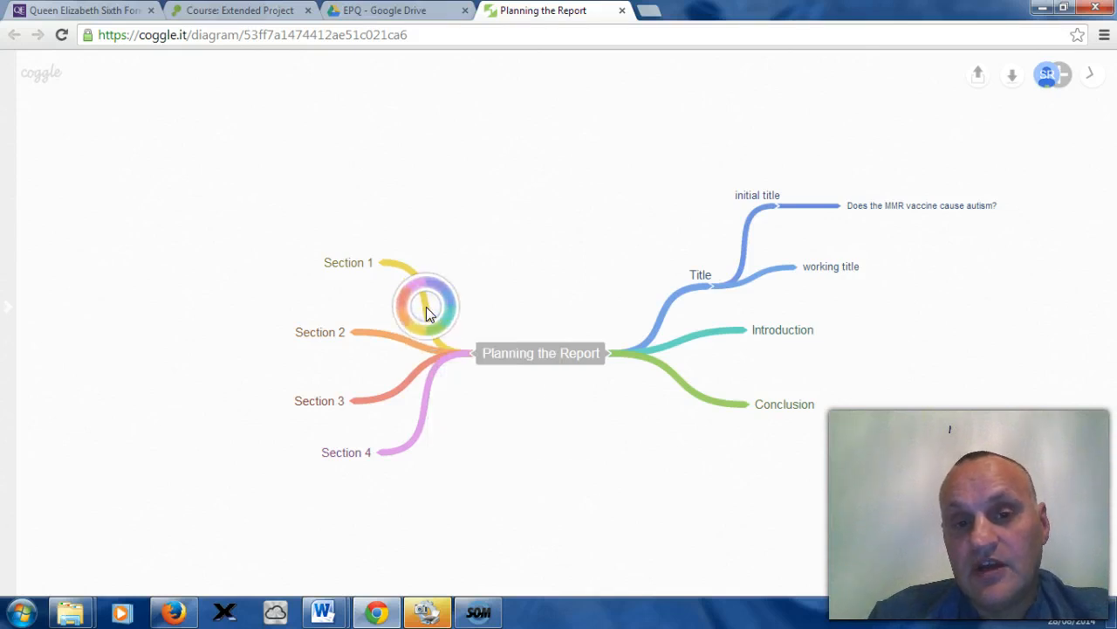
pyautogui.moveTo(428, 315)
pyautogui.mouseDown()
pyautogui.moveTo(404, 306)
pyautogui.moveTo(437, 300)
pyautogui.moveTo(411, 332)
pyautogui.moveTo(397, 275)
pyautogui.moveTo(462, 272)
pyautogui.mouseUp()
pyautogui.click(462, 272)
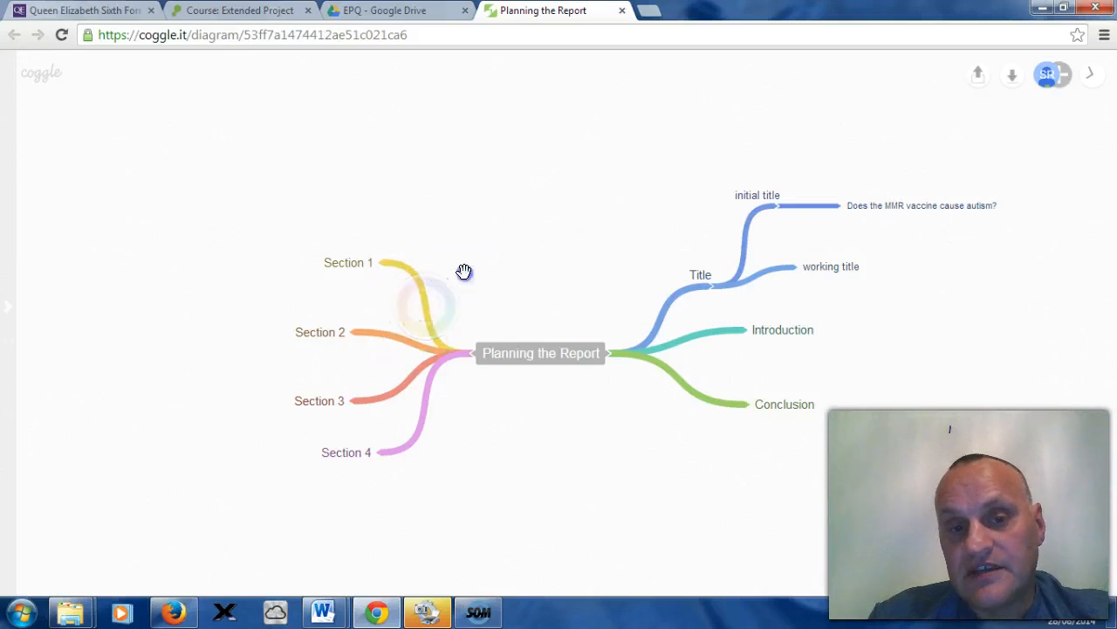
pyautogui.click(398, 389)
pyautogui.click(480, 415)
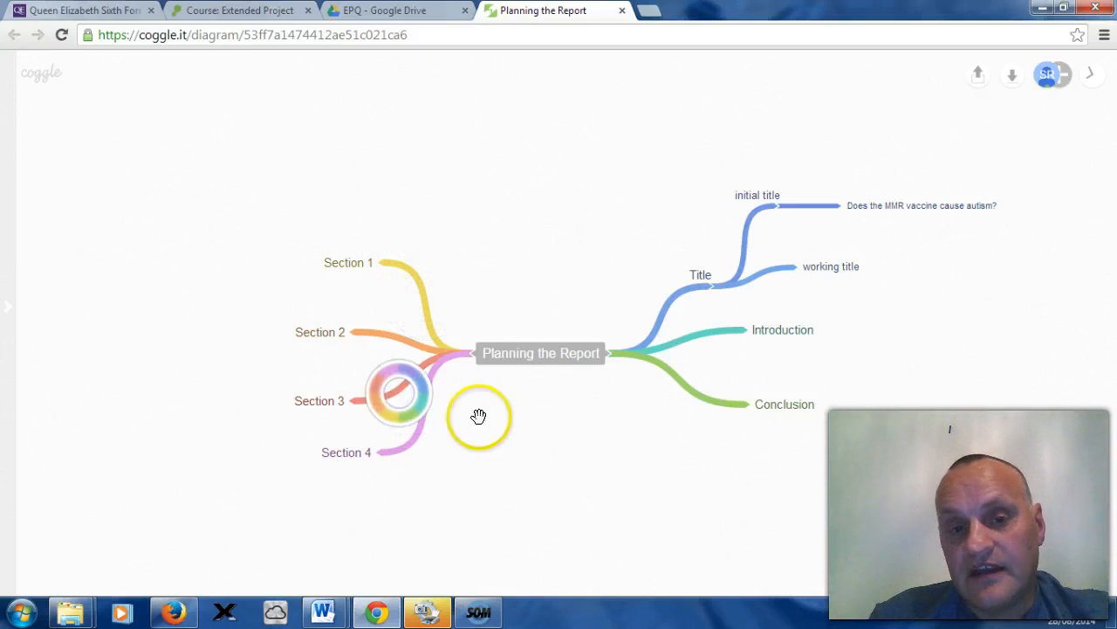
# Step: Add two empty main branches on the Sections side, one above Section 1 and one below Section 4
pyautogui.click(474, 355)
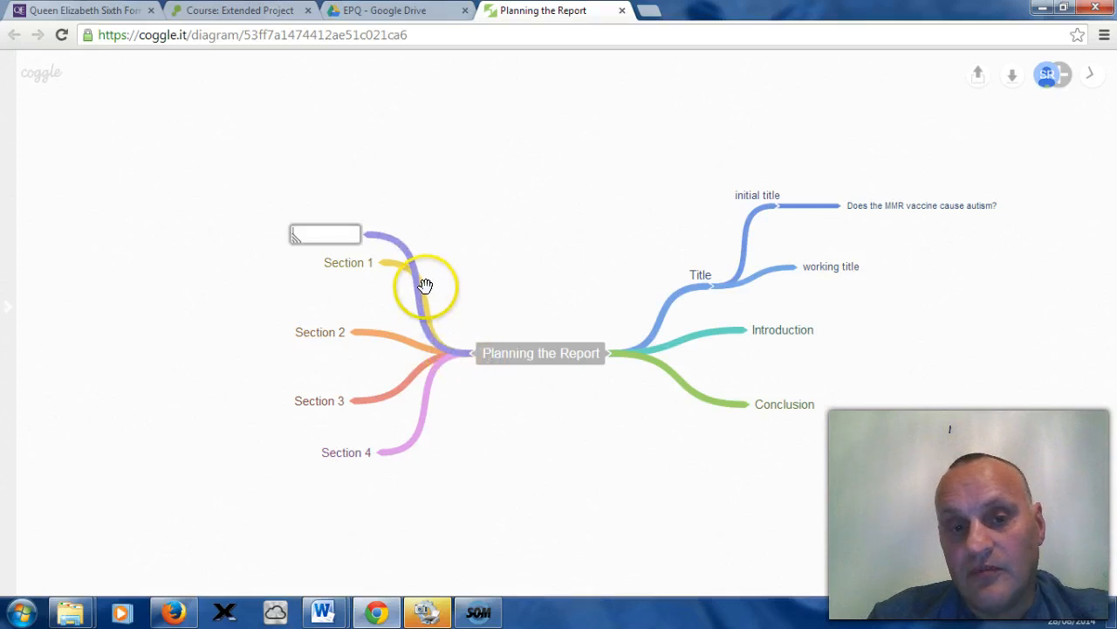
pyautogui.click(476, 354)
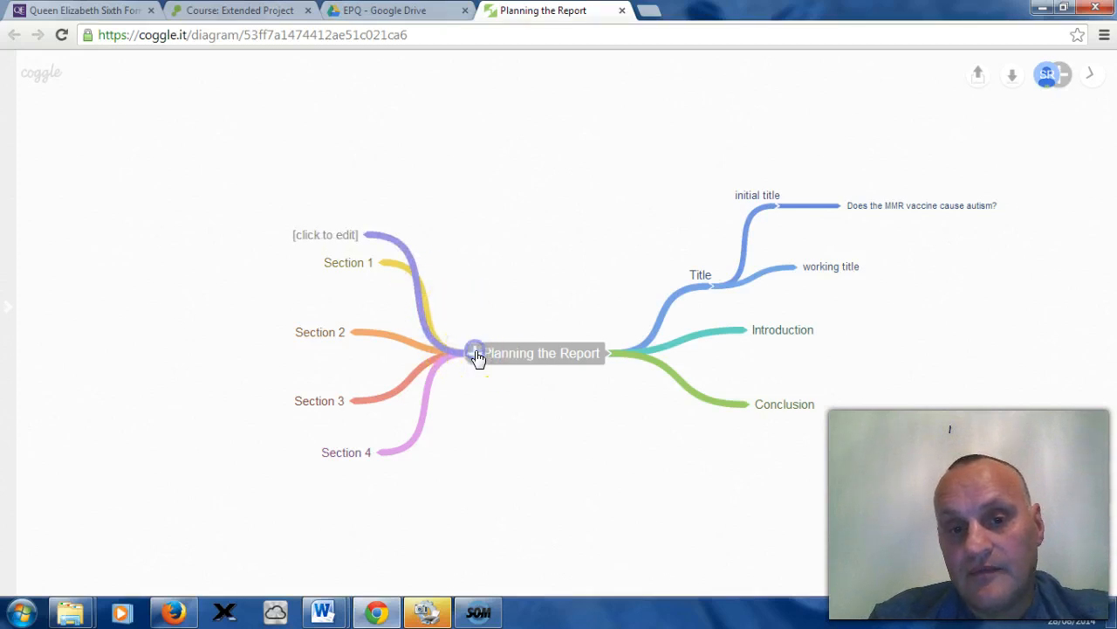
pyautogui.click(476, 354)
pyautogui.rightClick(475, 353)
pyautogui.press('Escape')
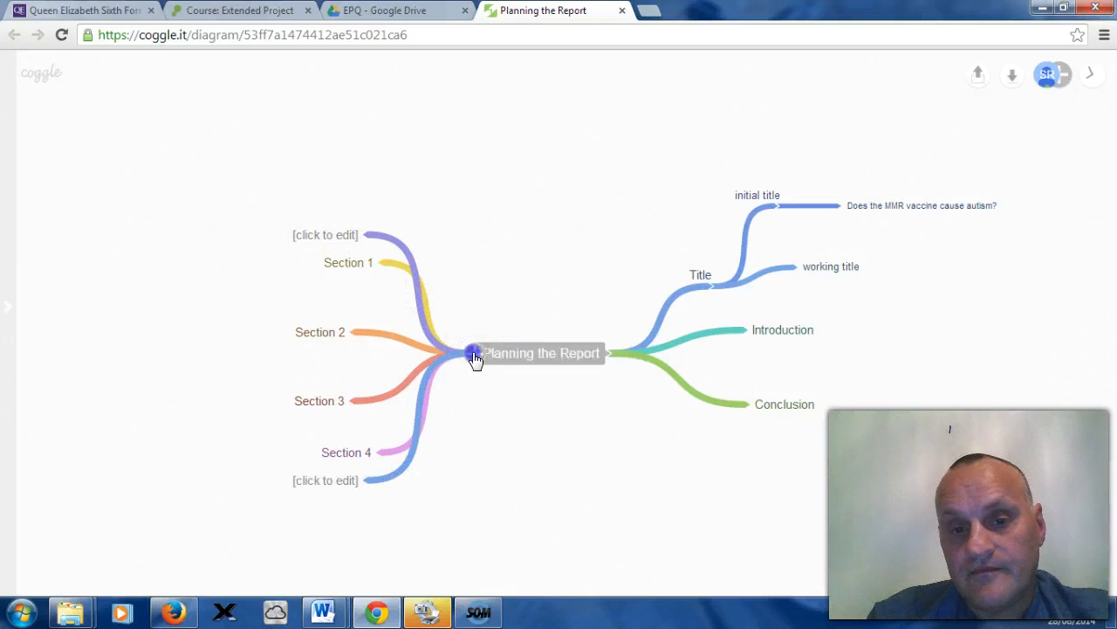
pyautogui.moveTo(474, 353); pyautogui.dragTo(476, 368)
pyautogui.moveTo(409, 480)
pyautogui.mouseDown()
pyautogui.moveTo(449, 489)
pyautogui.moveTo(411, 463)
pyautogui.moveTo(392, 463)
pyautogui.moveTo(388, 478)
pyautogui.mouseUp()
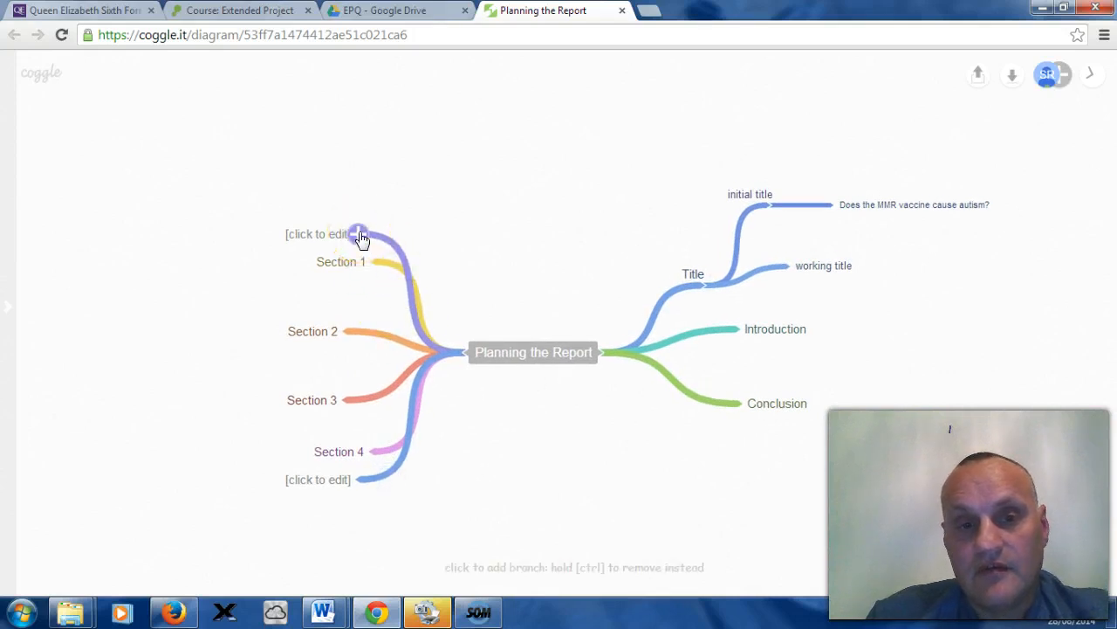
# Step: Delete the empty branch above Section 1
pyautogui.click(361, 236)
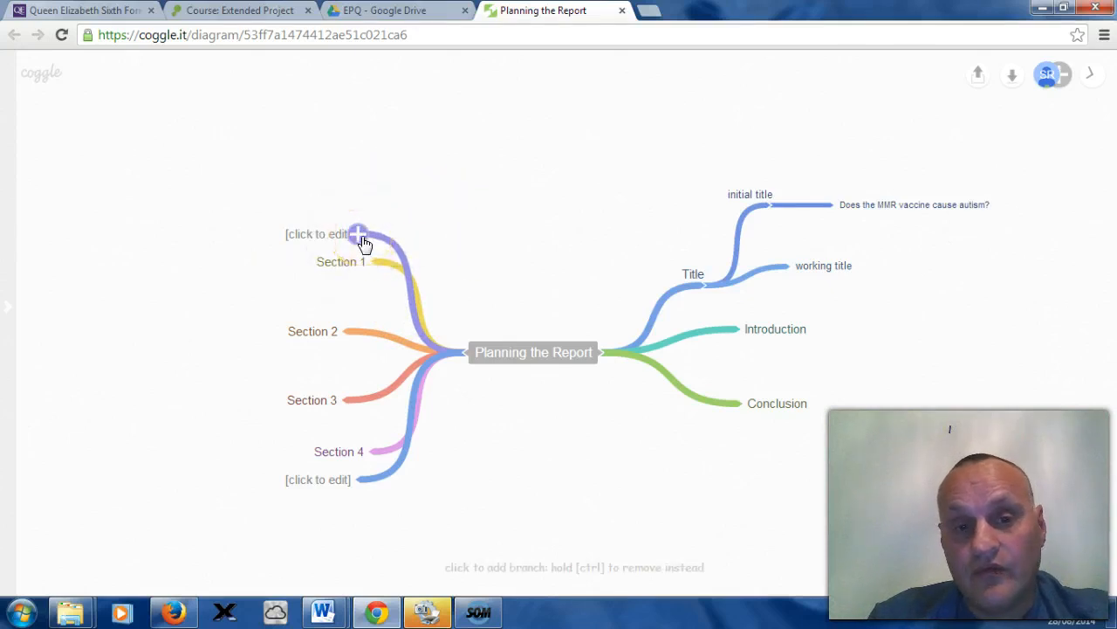
pyautogui.click(367, 238)
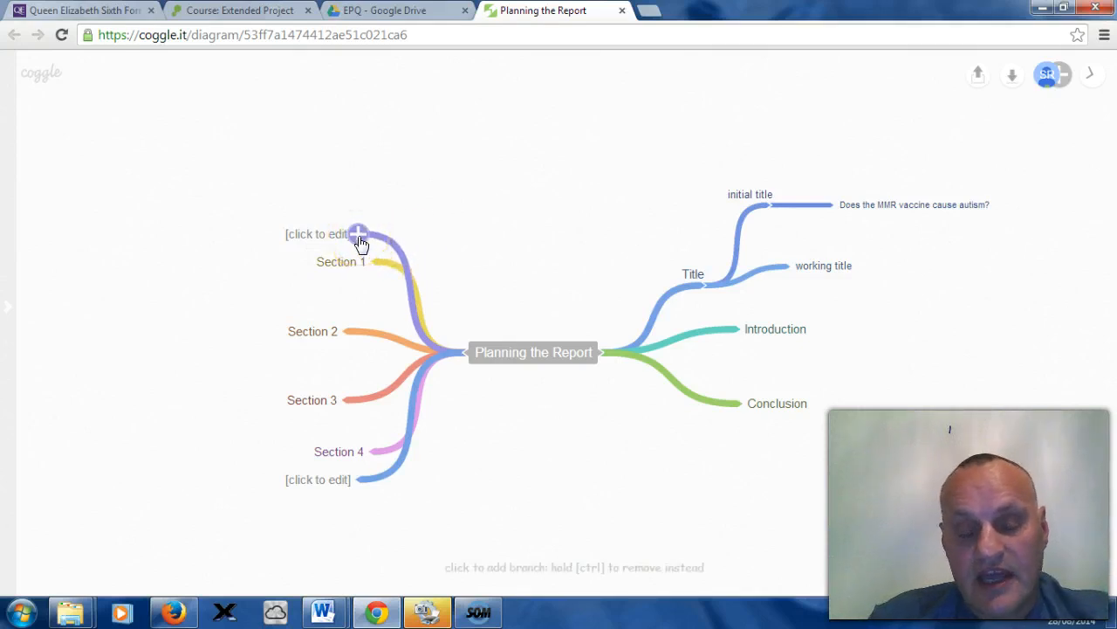
pyautogui.moveTo(362, 243)
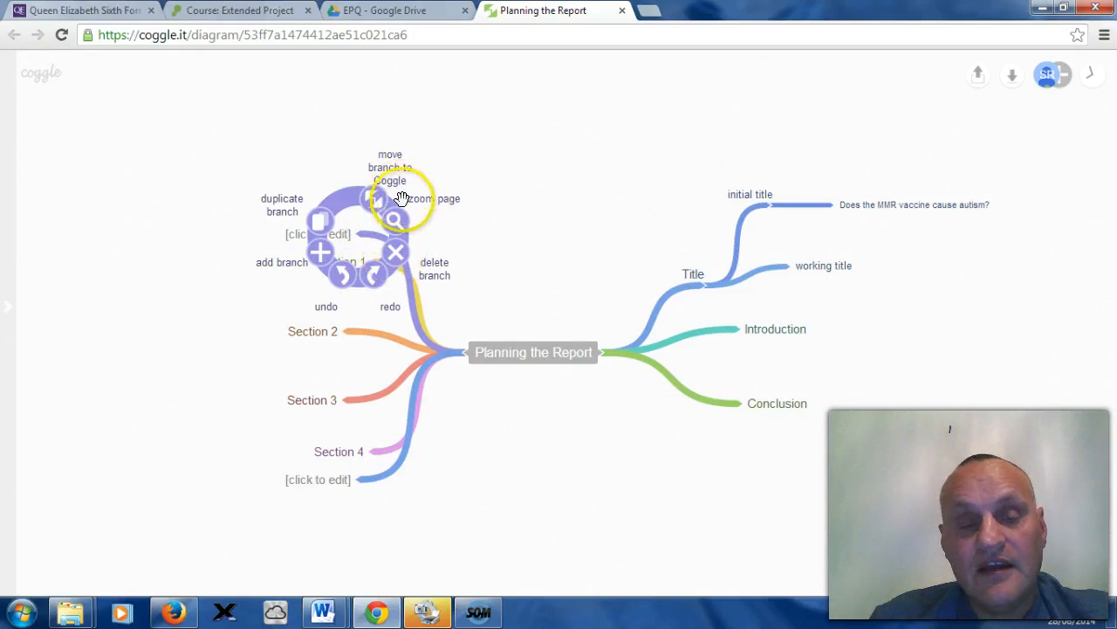
pyautogui.click(397, 249)
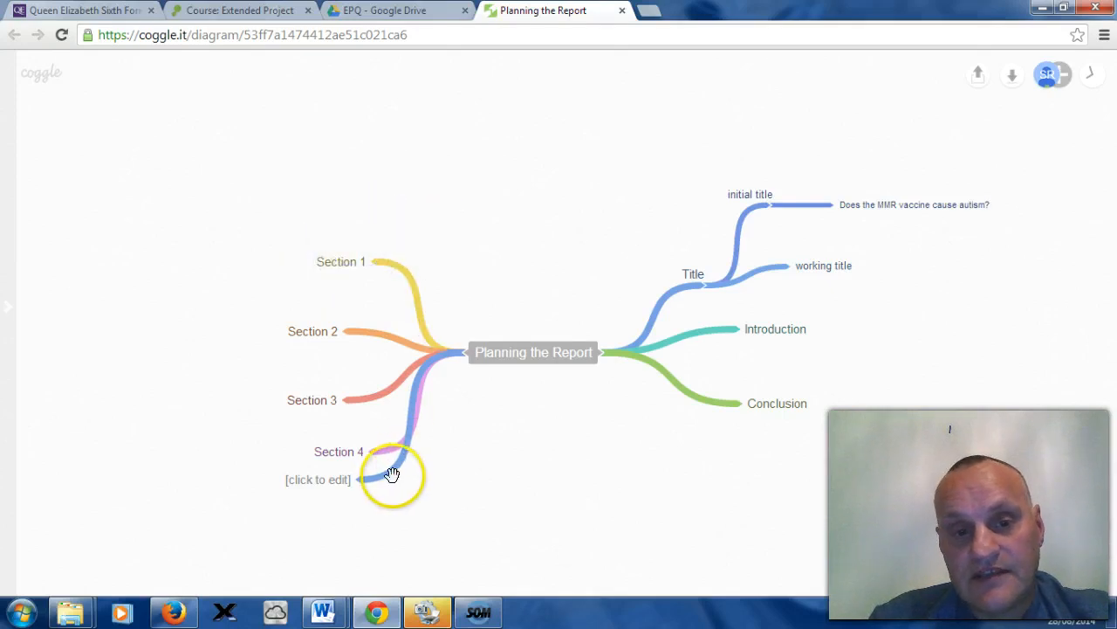
# Step: Delete the empty branch below Section 4
pyautogui.click(357, 481)
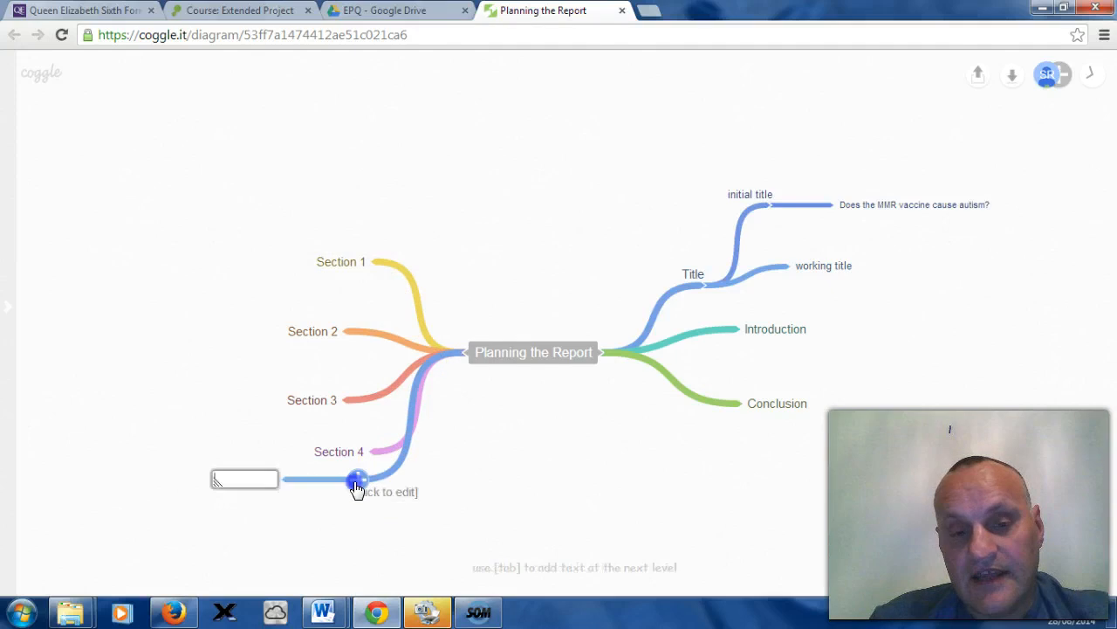
pyautogui.rightClick(357, 486)
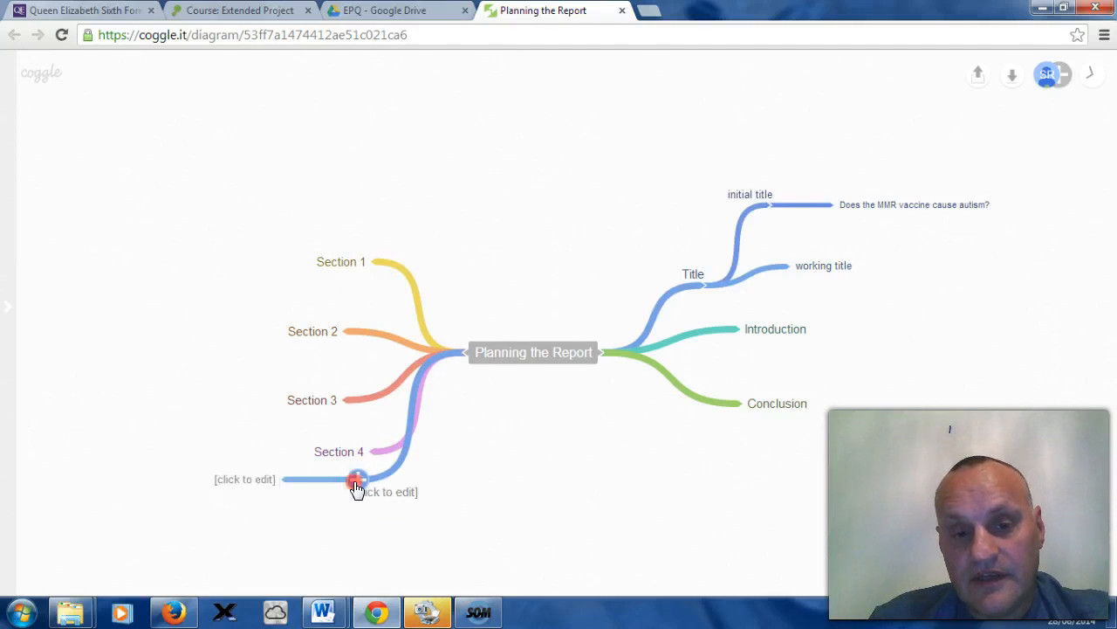
pyautogui.click(394, 493)
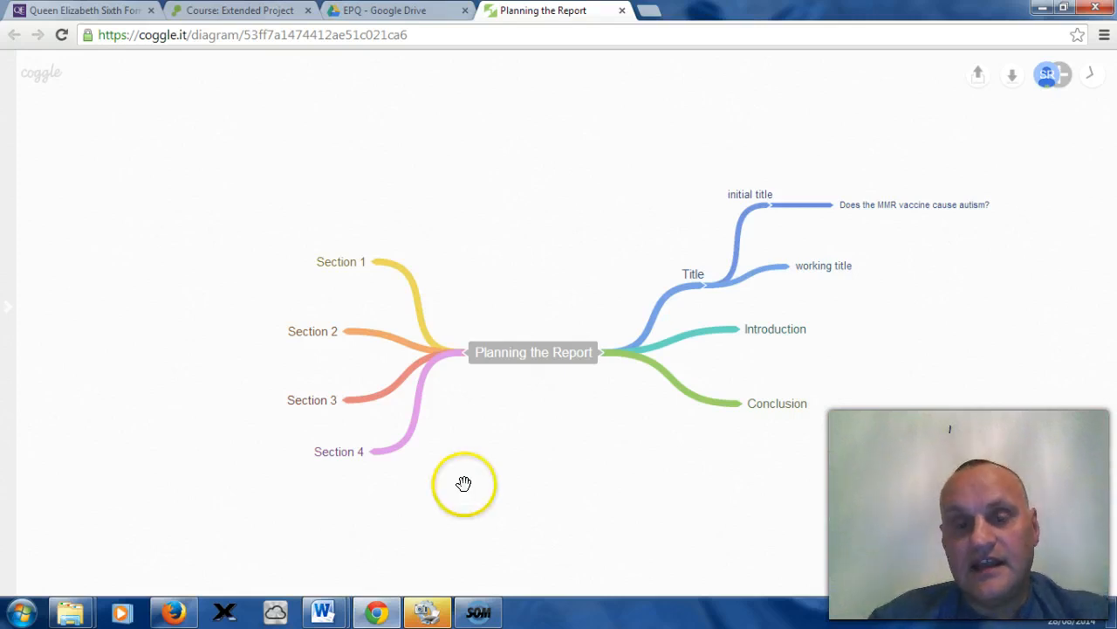
# Step: Open the help sidebar to review the controls, then hide it again
pyautogui.click(5, 305)
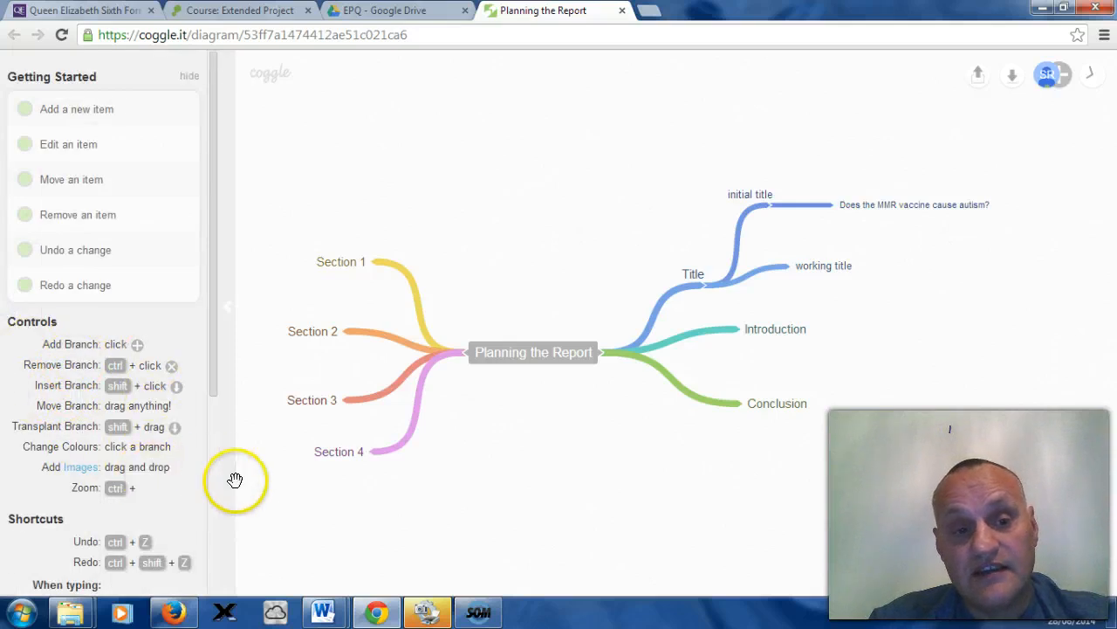
pyautogui.click(230, 313)
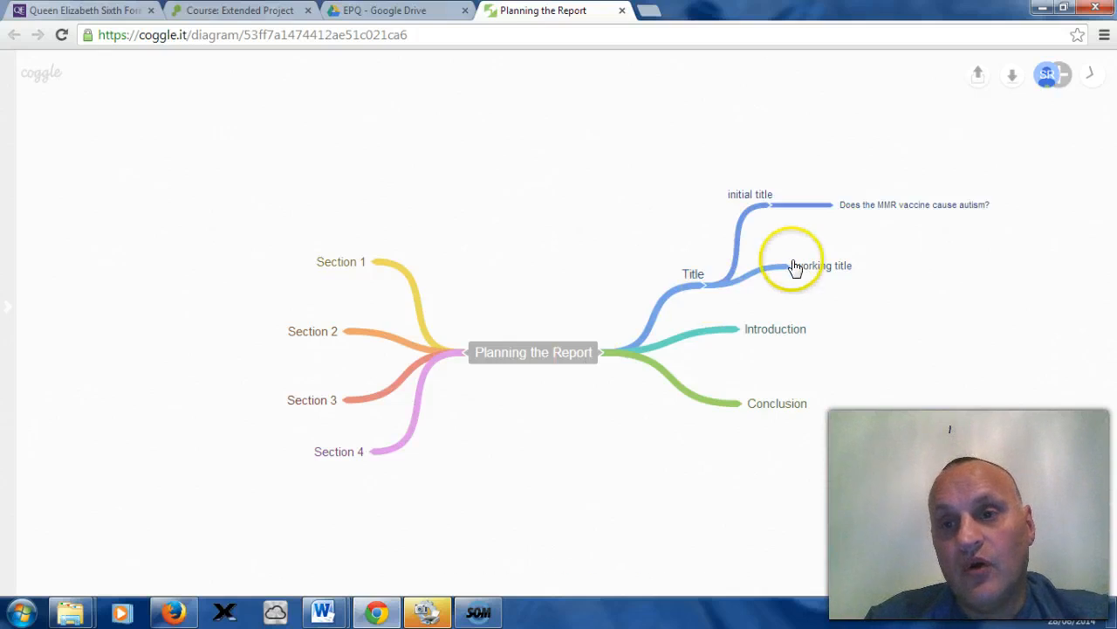
# Step: Download the mind map as a PDF and open the downloaded file
pyautogui.click(1015, 82)
pyautogui.click(831, 188)
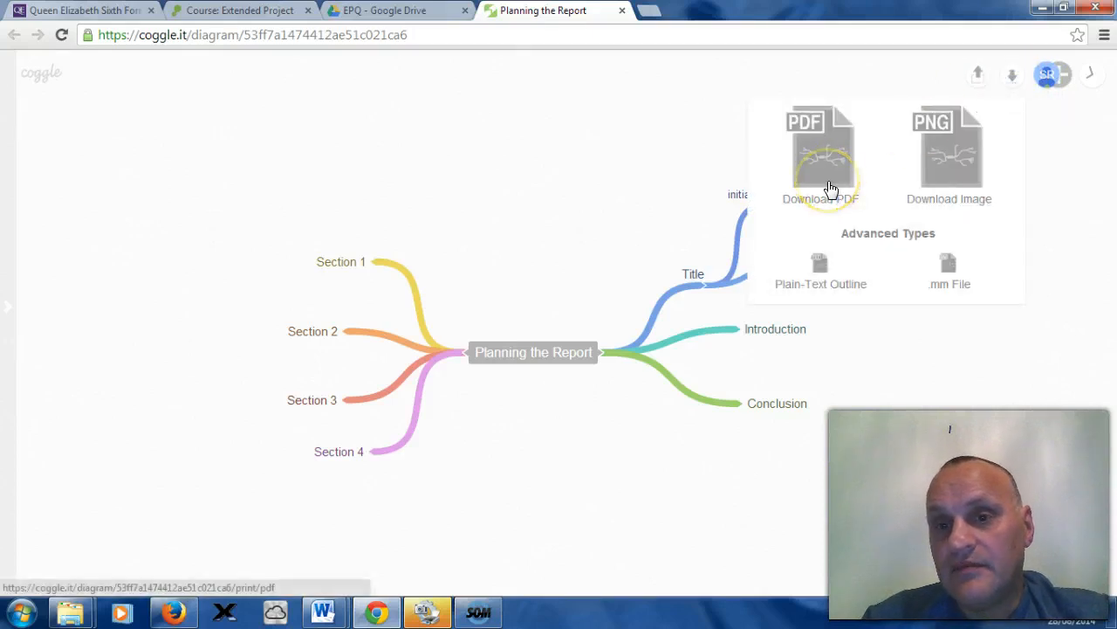
pyautogui.click(920, 189)
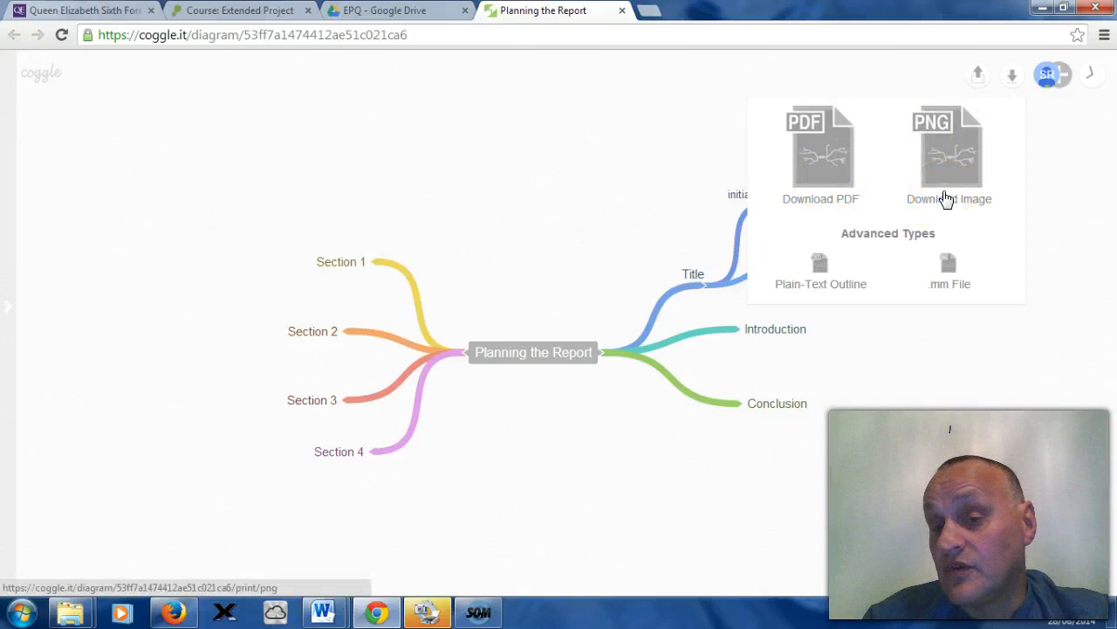
pyautogui.click(959, 191)
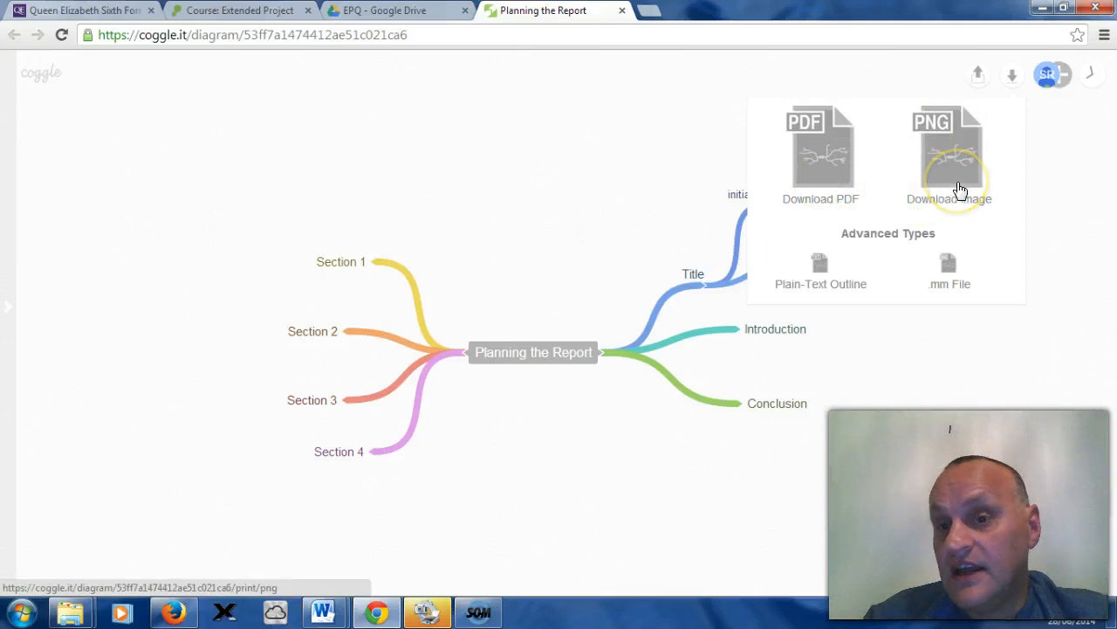
pyautogui.click(935, 131)
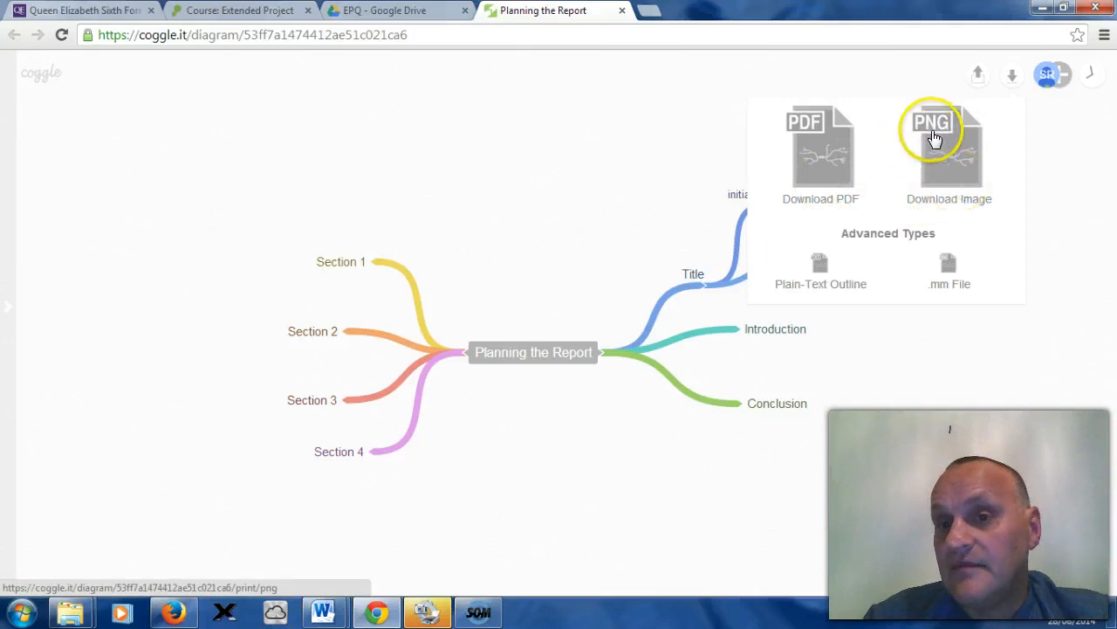
pyautogui.click(941, 164)
pyautogui.click(843, 158)
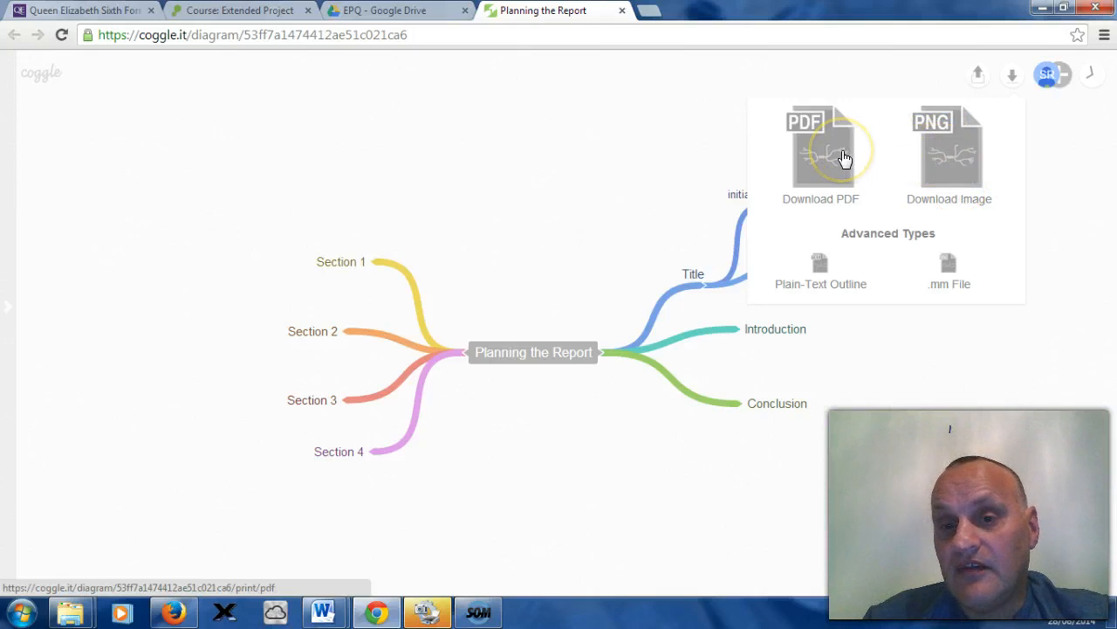
pyautogui.click(843, 157)
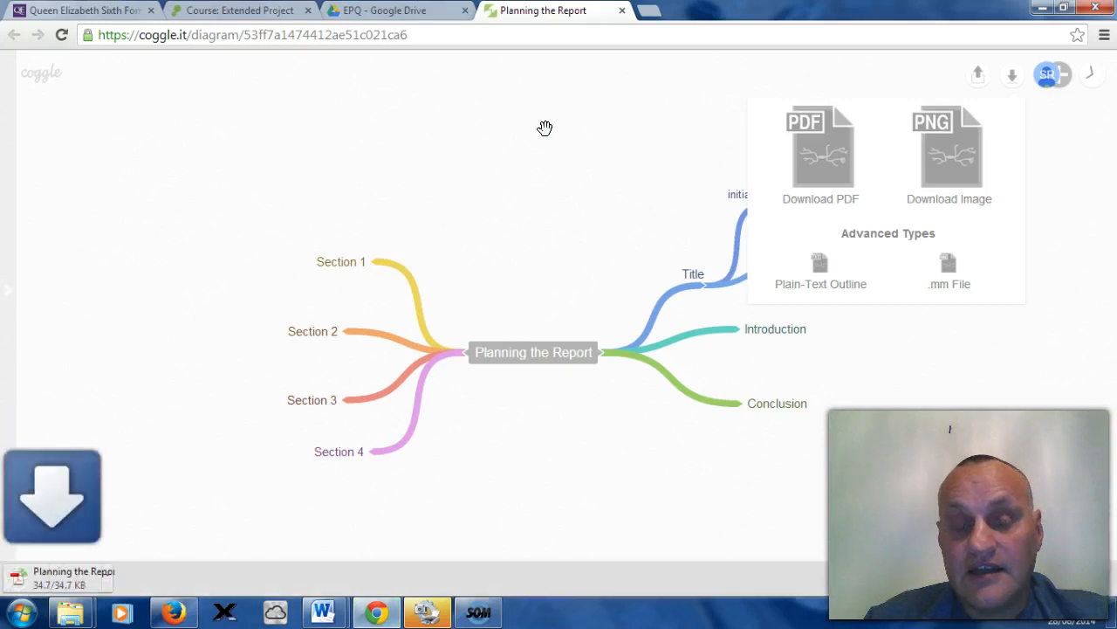
pyautogui.click(70, 583)
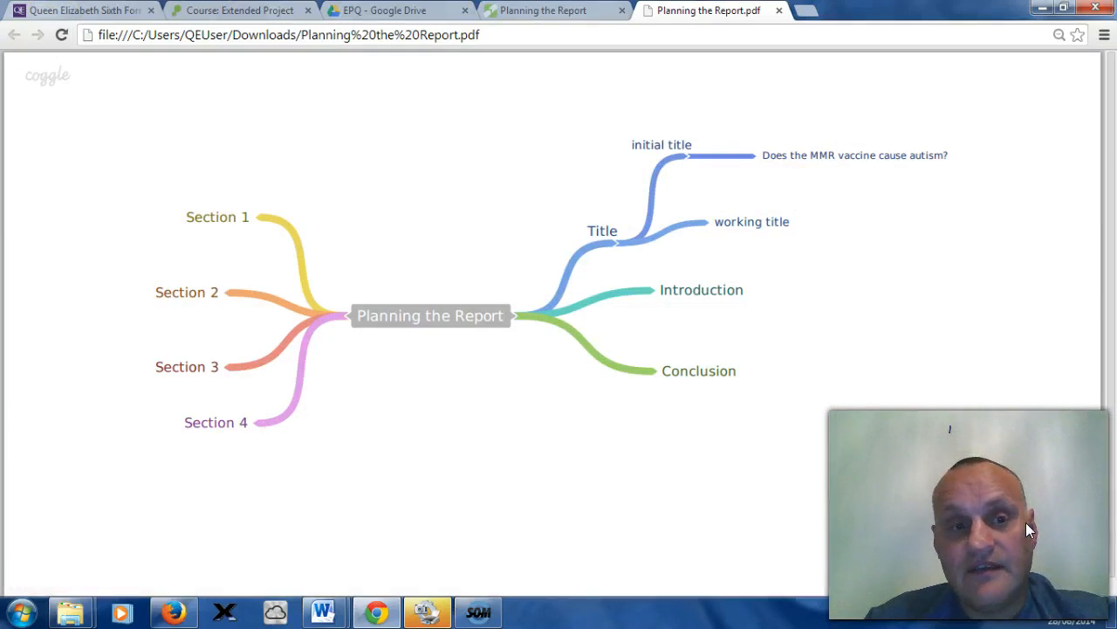
# Step: Save the PDF as InitialReportPlan.pdf in the Pictures library, then close its tab and the download menu
pyautogui.click(977, 509)
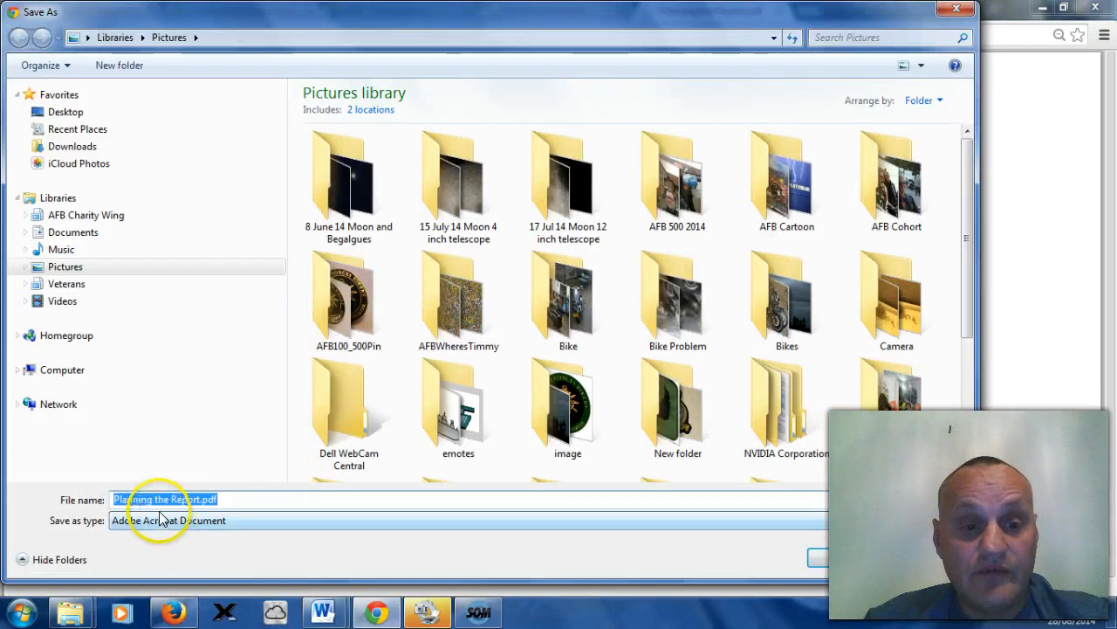
pyautogui.moveTo(199, 501); pyautogui.dragTo(112, 496)
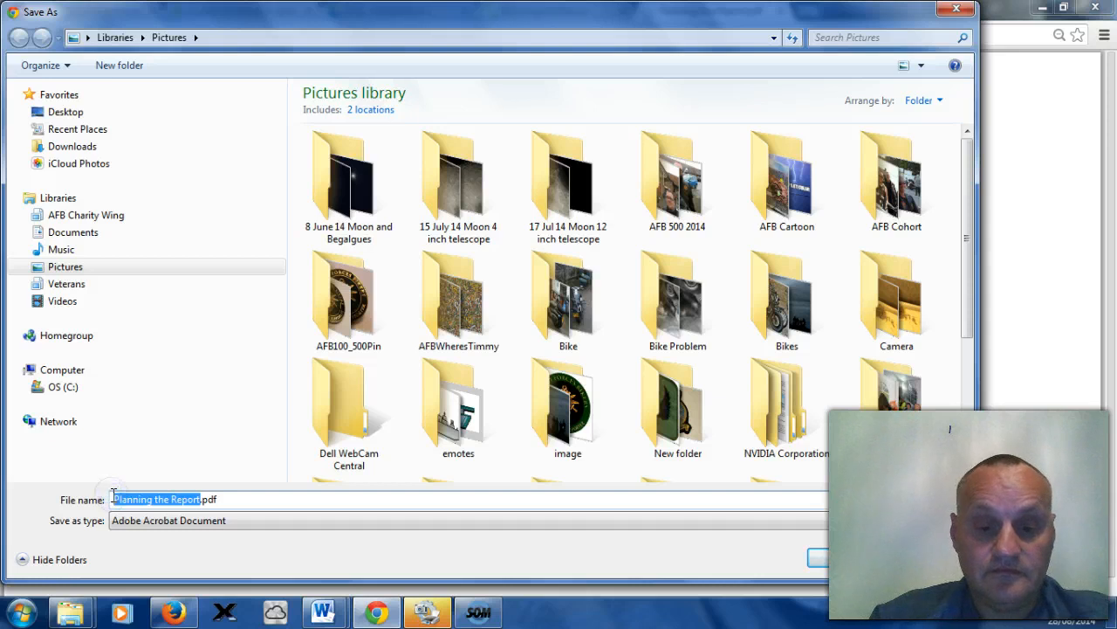
pyautogui.write('In')
pyautogui.write('iti')
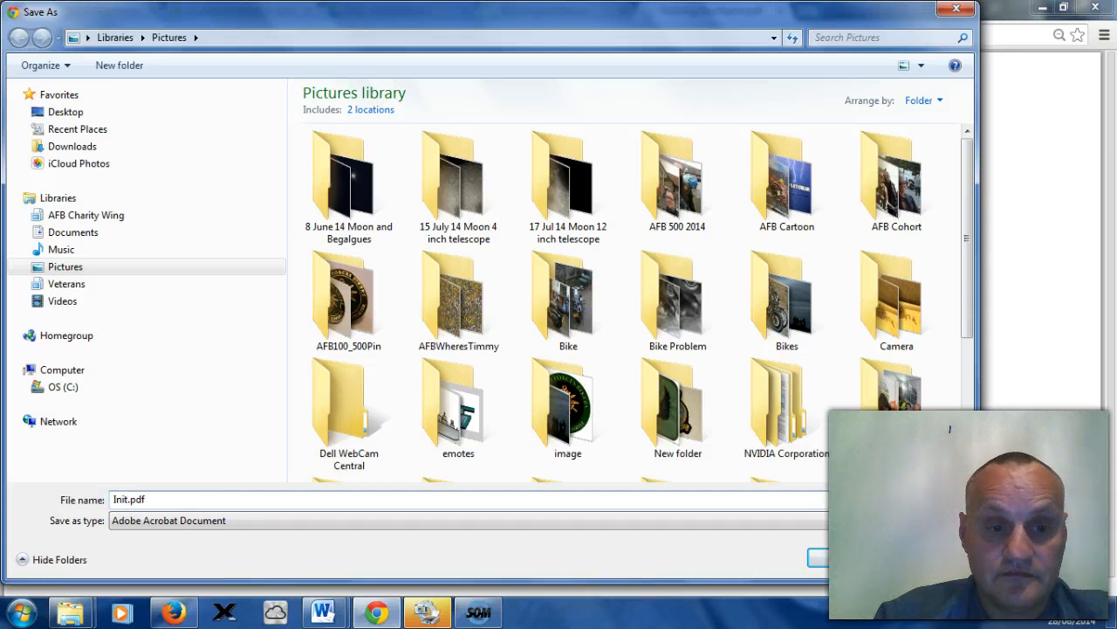
pyautogui.write('a')
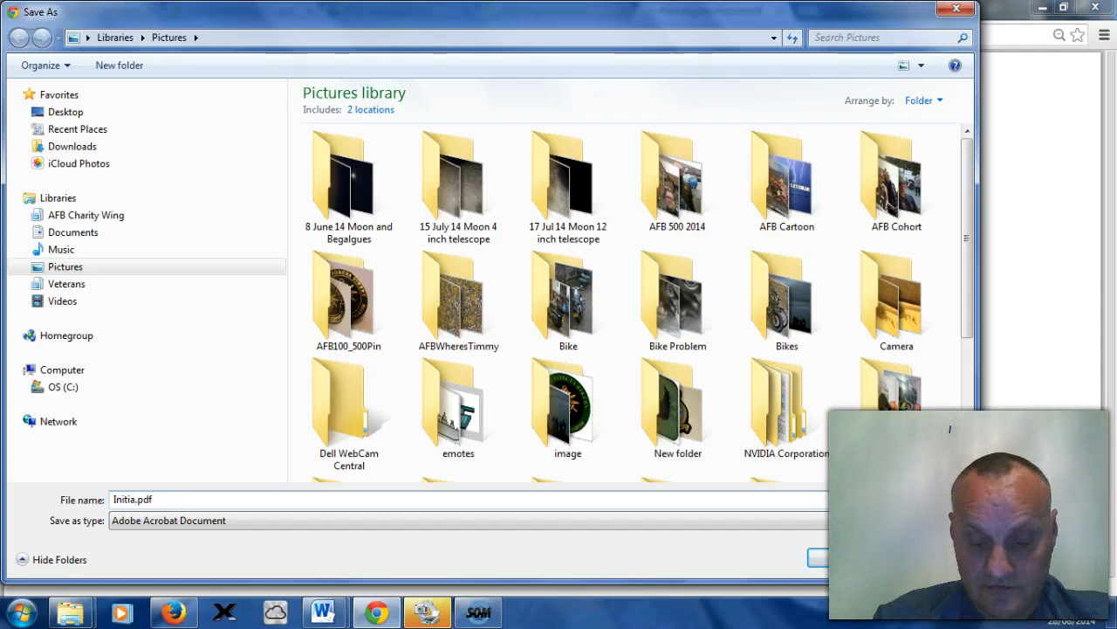
pyautogui.write('l')
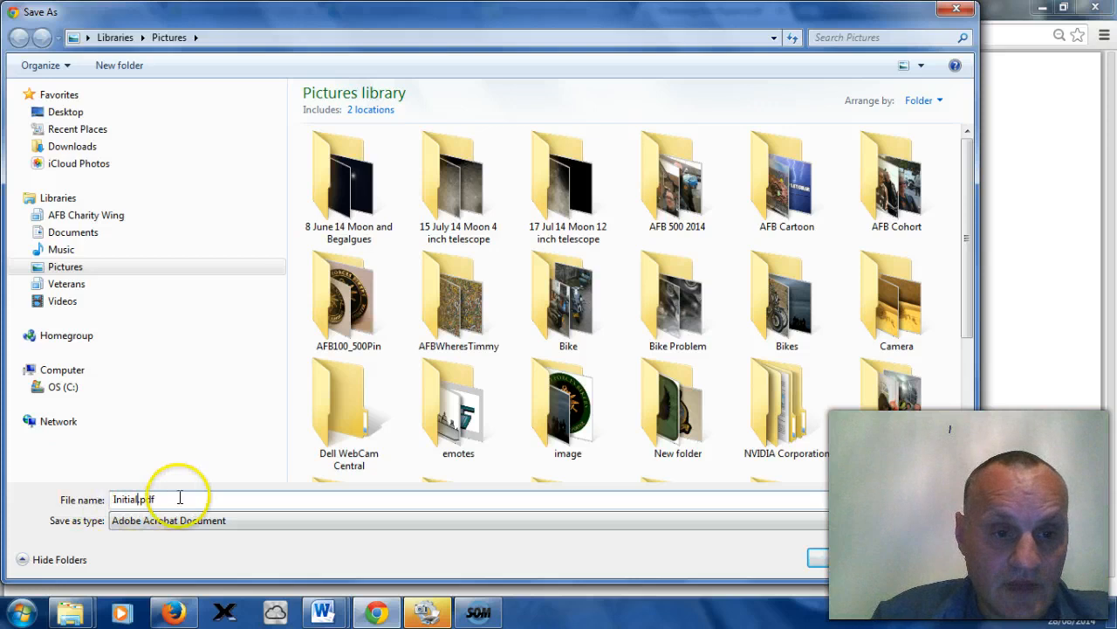
pyautogui.write('Rep')
pyautogui.write('ortPla')
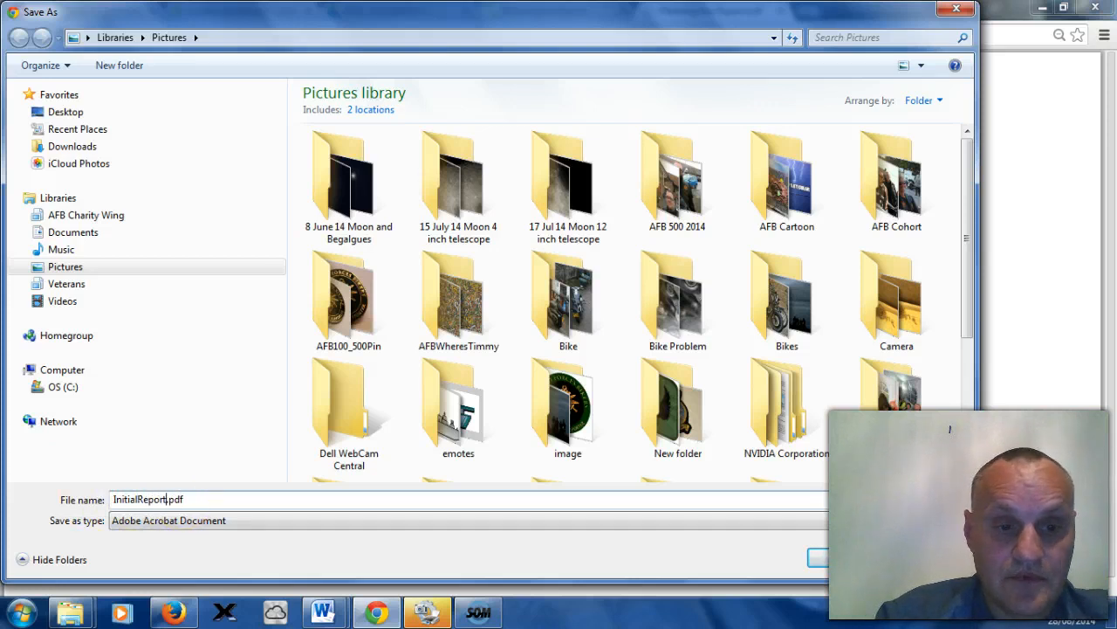
pyautogui.write('n')
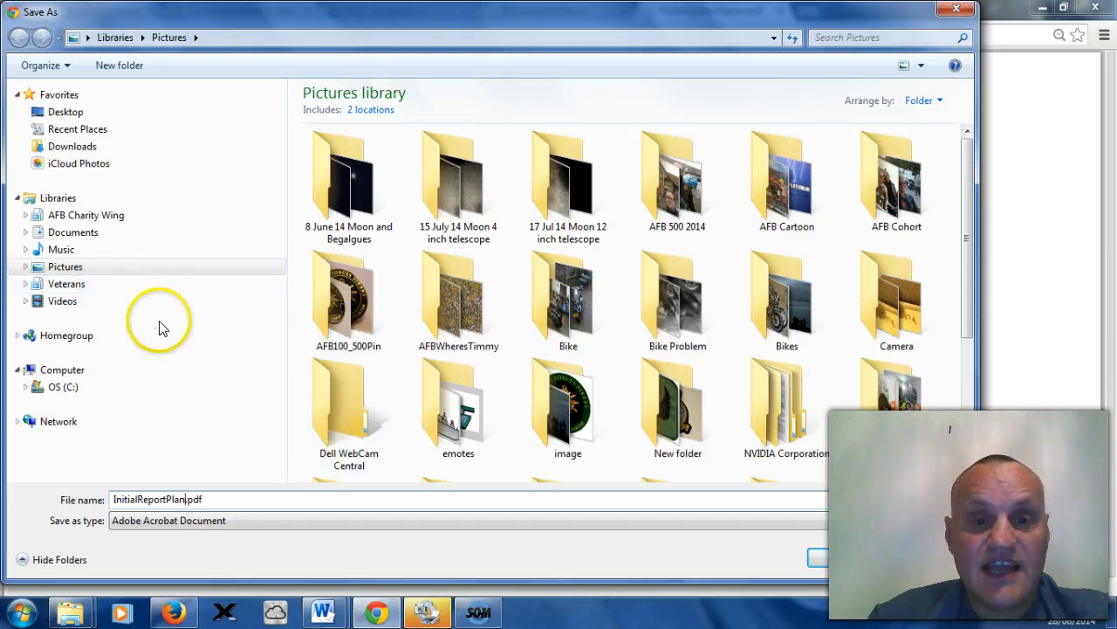
pyautogui.moveTo(967, 277); pyautogui.dragTo(974, 415)
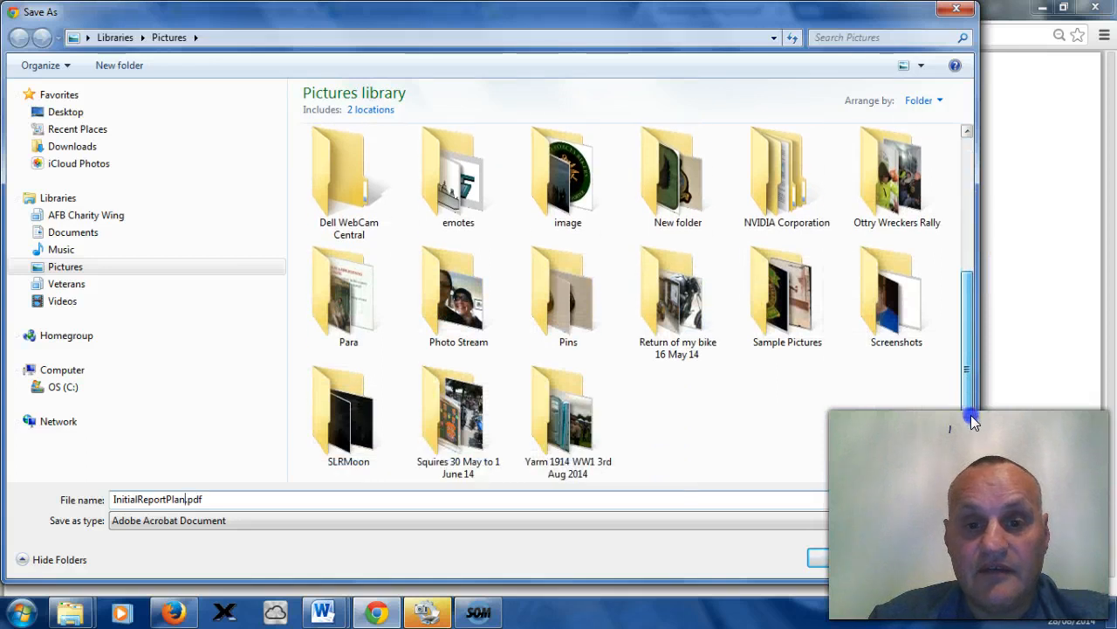
pyautogui.click(853, 565)
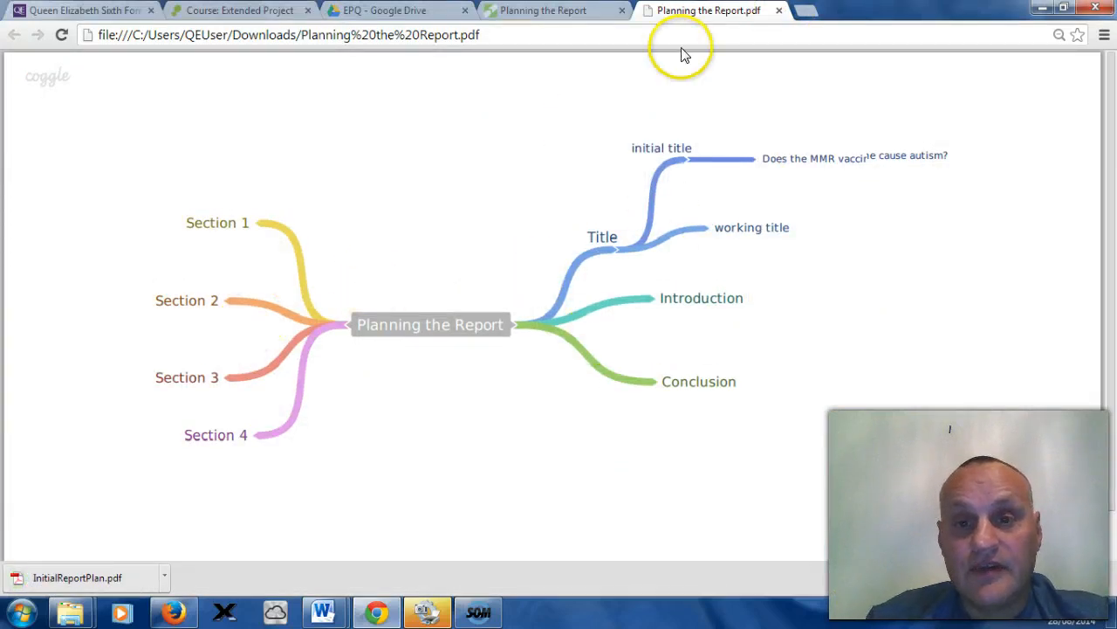
pyautogui.click(778, 10)
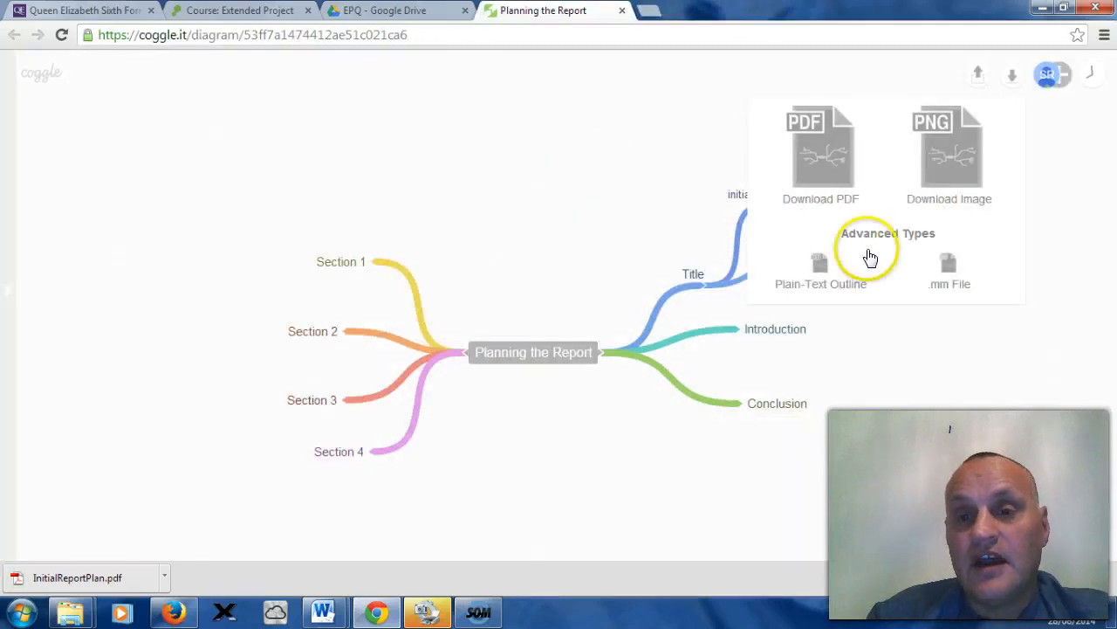
pyautogui.click(900, 56)
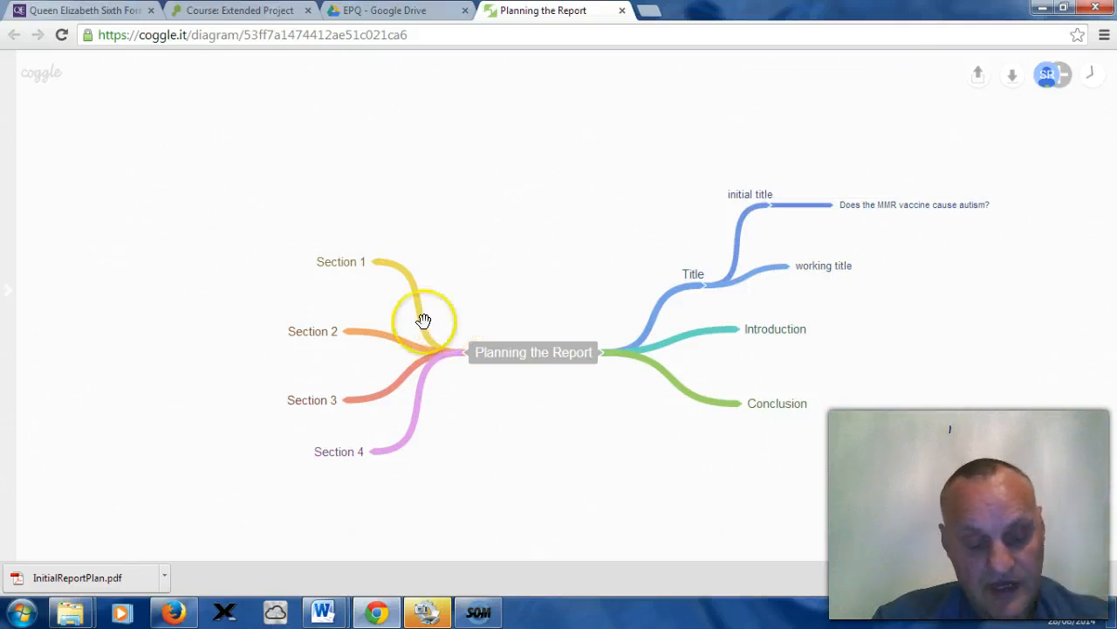
# Step: Add a sub-branch to Section 1 labelled The press coverage of MMR
pyautogui.click(373, 262)
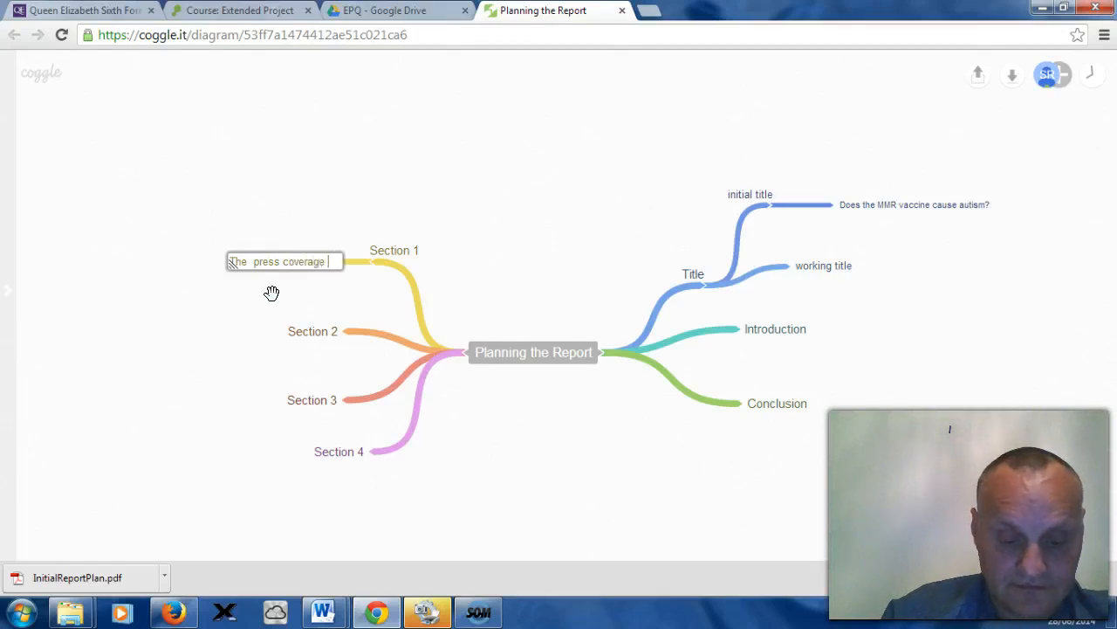
pyautogui.write('MMR')
pyautogui.click(262, 329)
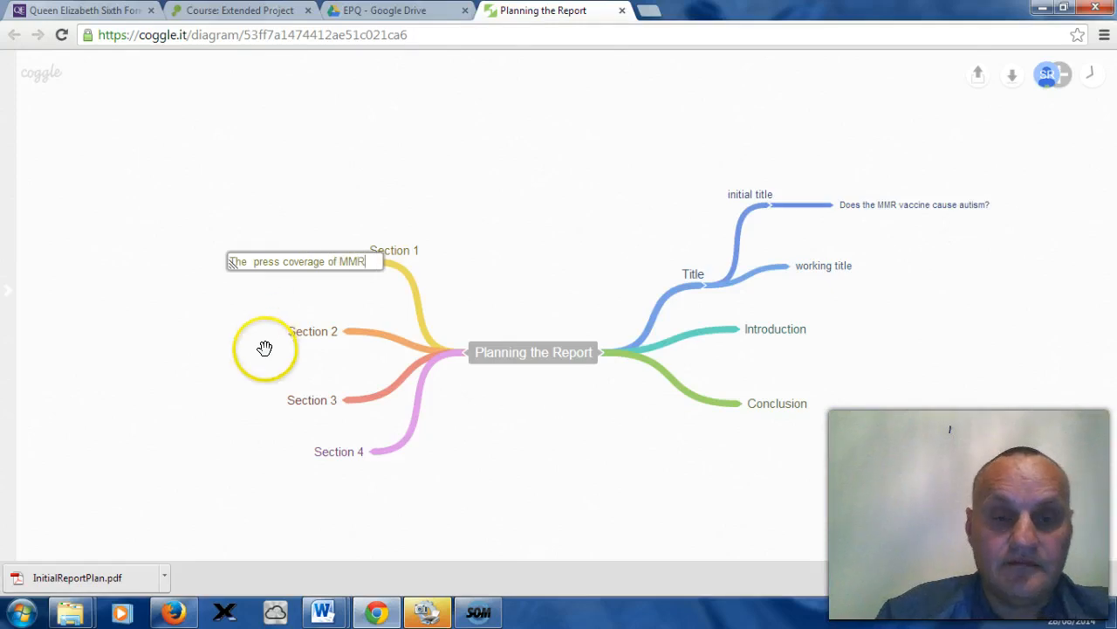
pyautogui.click(294, 279)
pyautogui.click(264, 297)
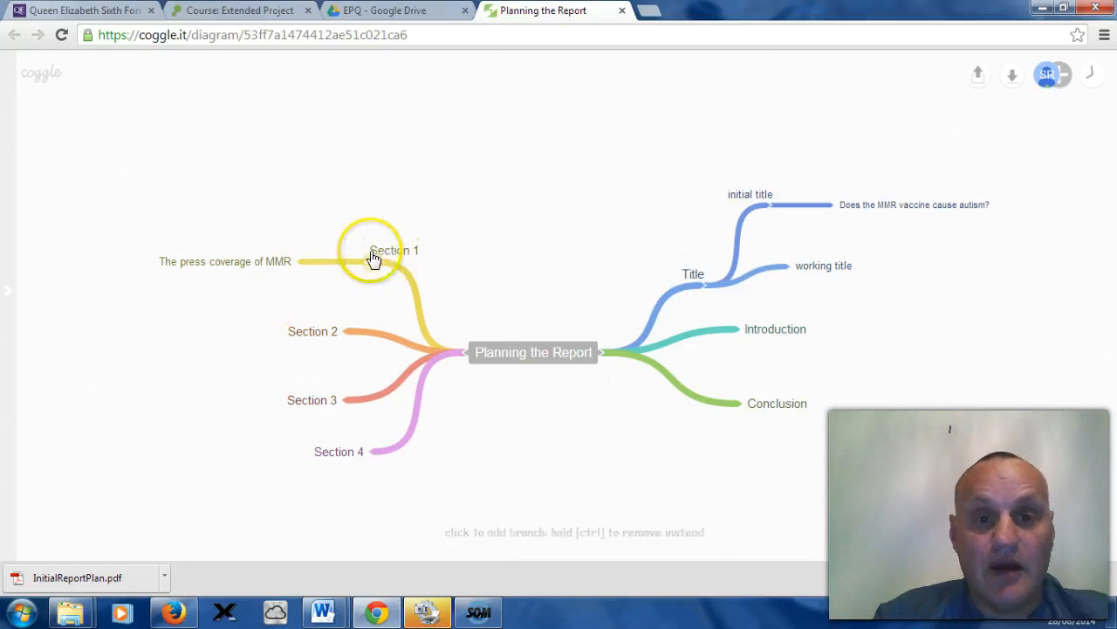
# Step: Add a sub-branch to Section 2 labelled MMR causes autism argument
pyautogui.click(341, 333)
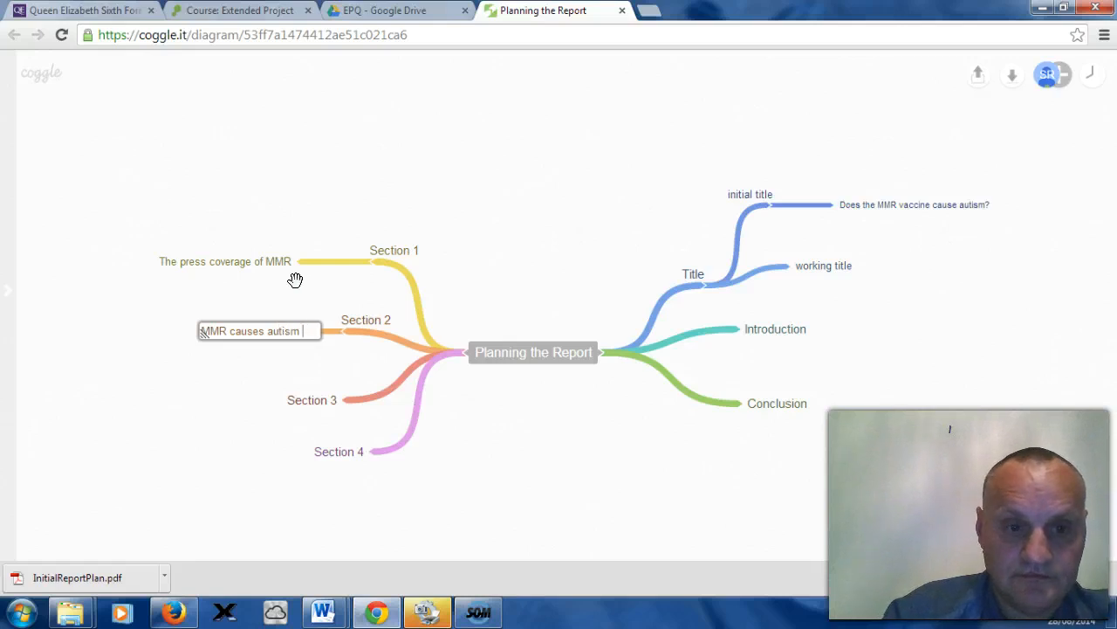
pyautogui.write('g')
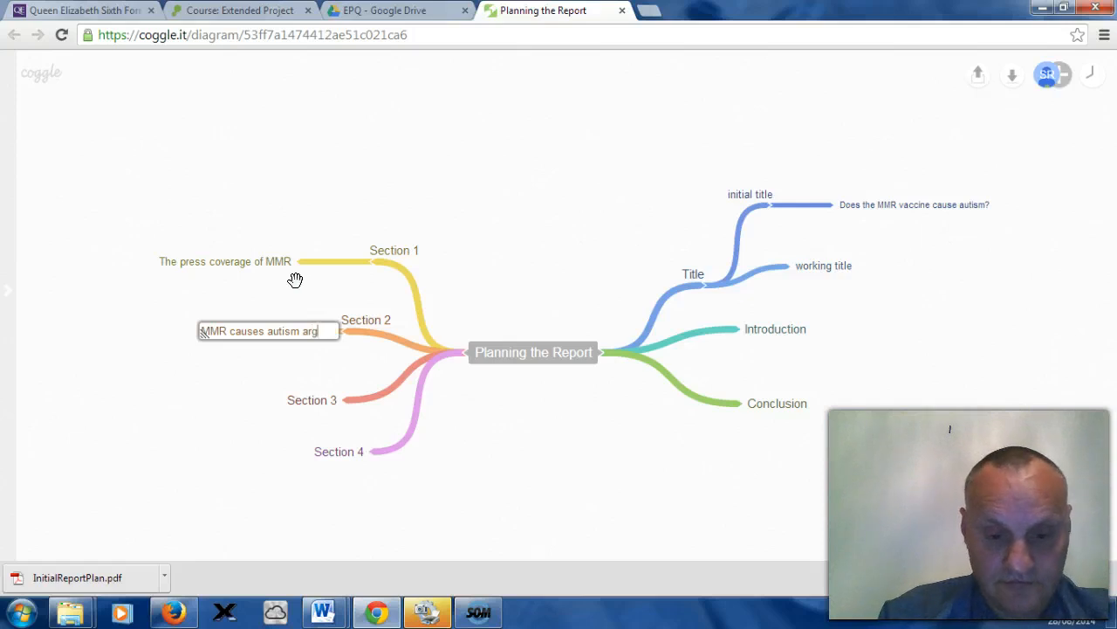
pyautogui.write('ument')
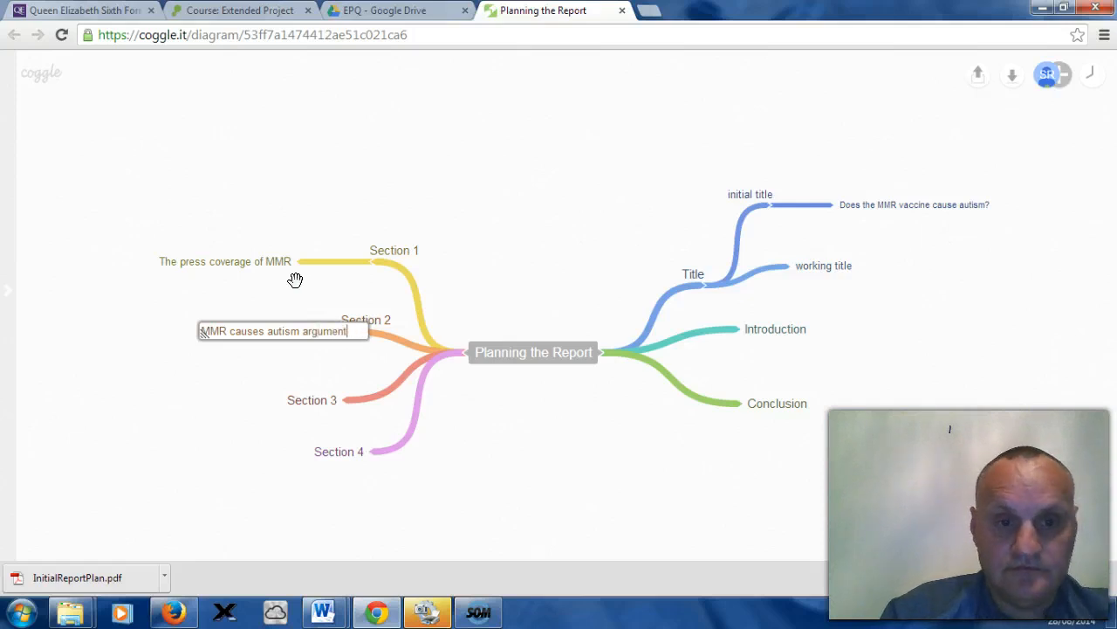
pyautogui.click(220, 376)
pyautogui.click(206, 411)
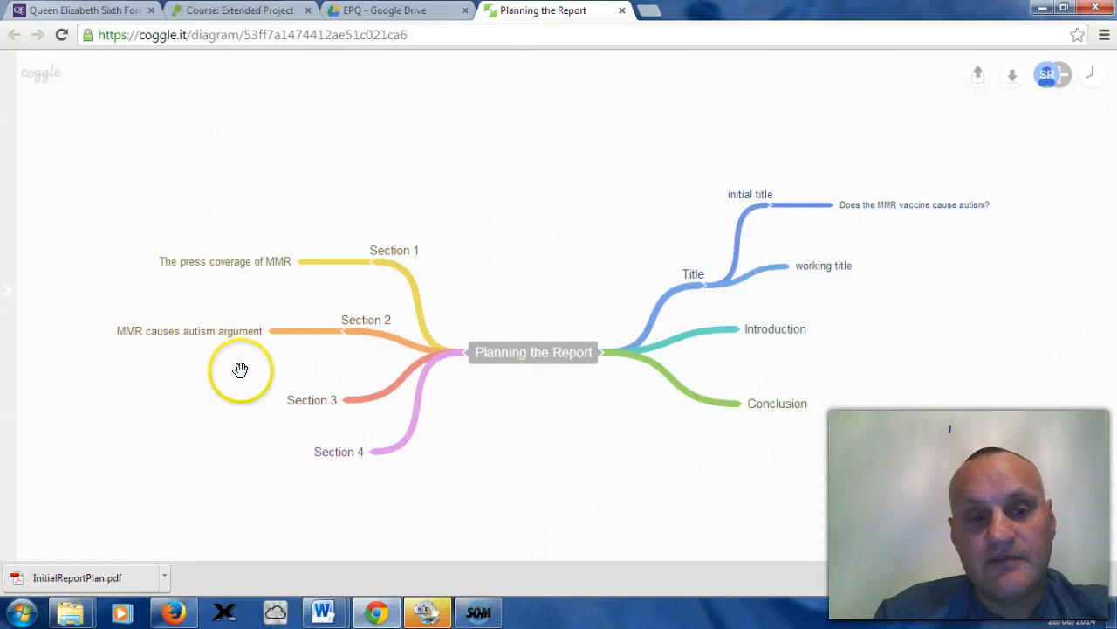
pyautogui.click(265, 413)
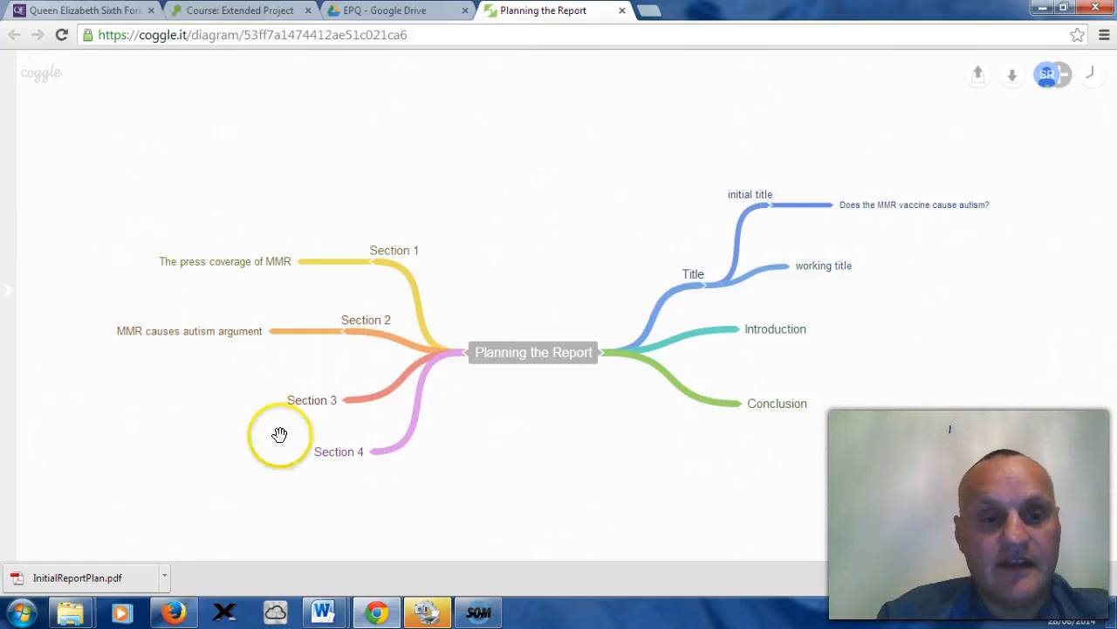
# Step: Add a sub-branch to Section 3 labelled MMR the current scientific evidence
pyautogui.click(344, 401)
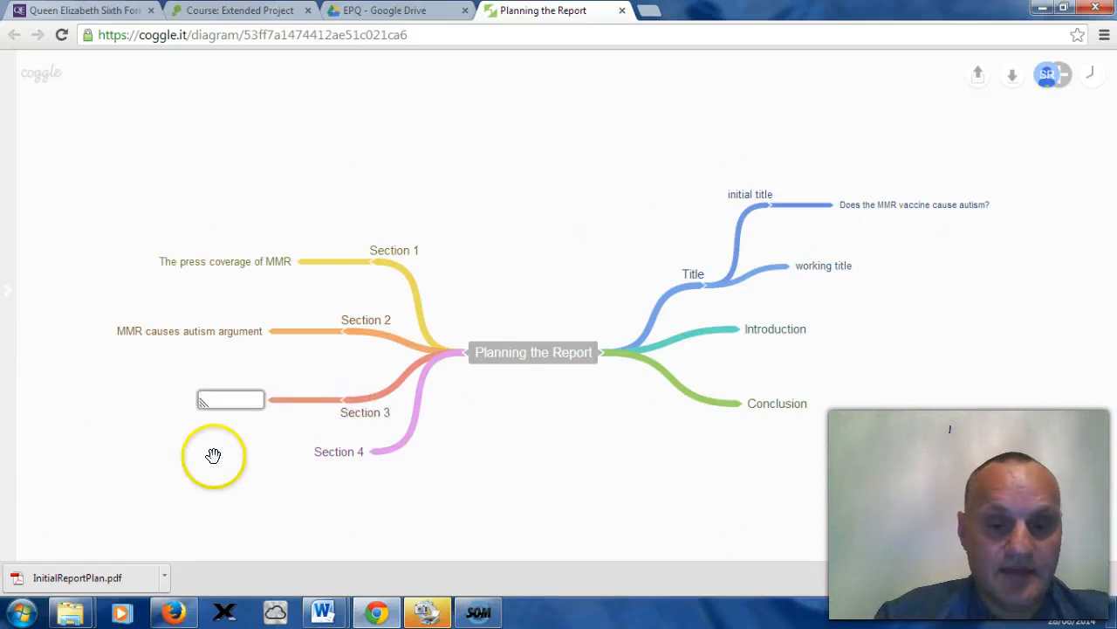
pyautogui.write('MMR')
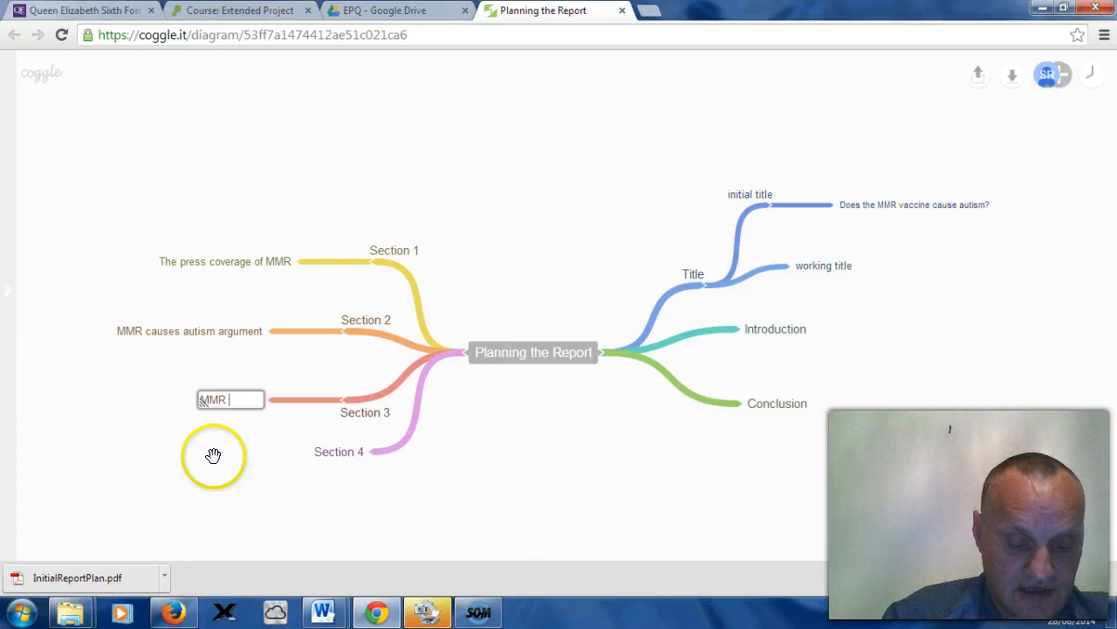
pyautogui.write(' the curr')
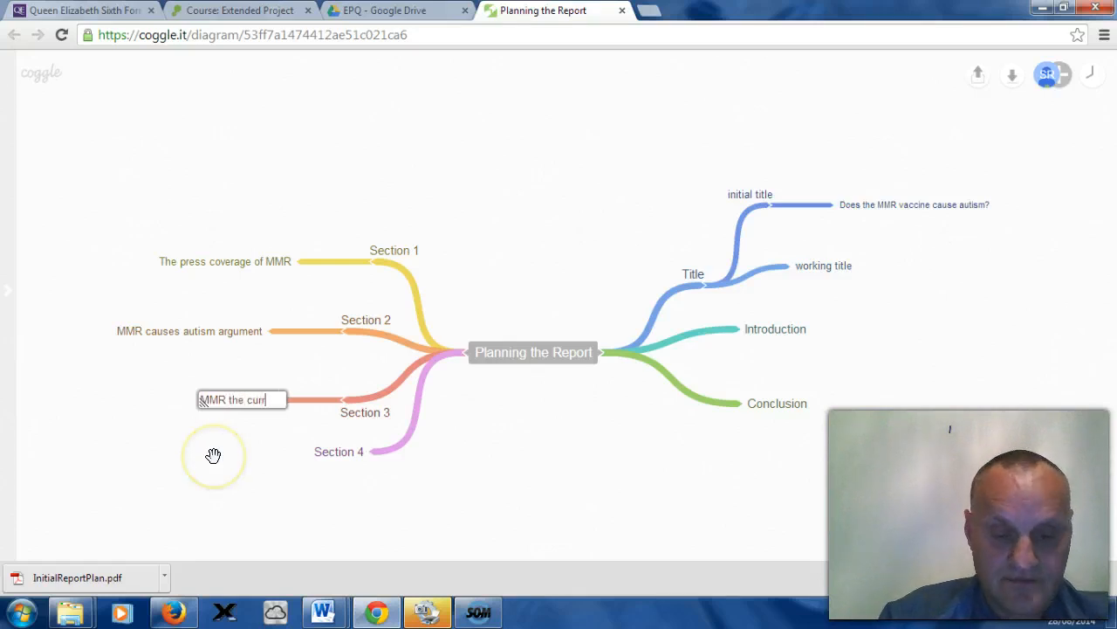
pyautogui.write('ent')
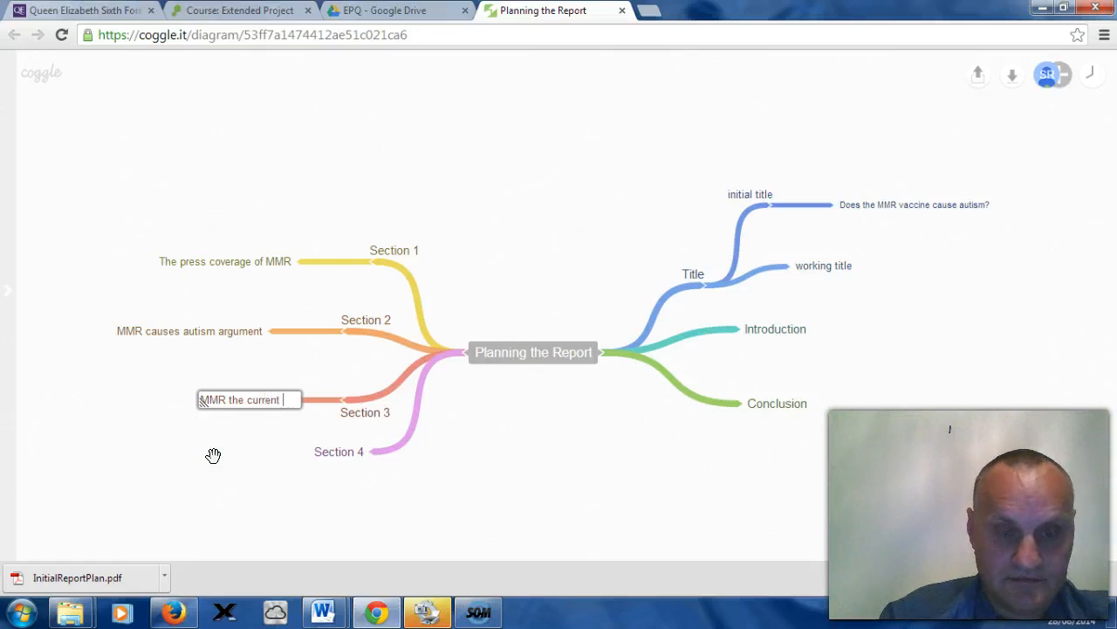
pyautogui.write(' sc')
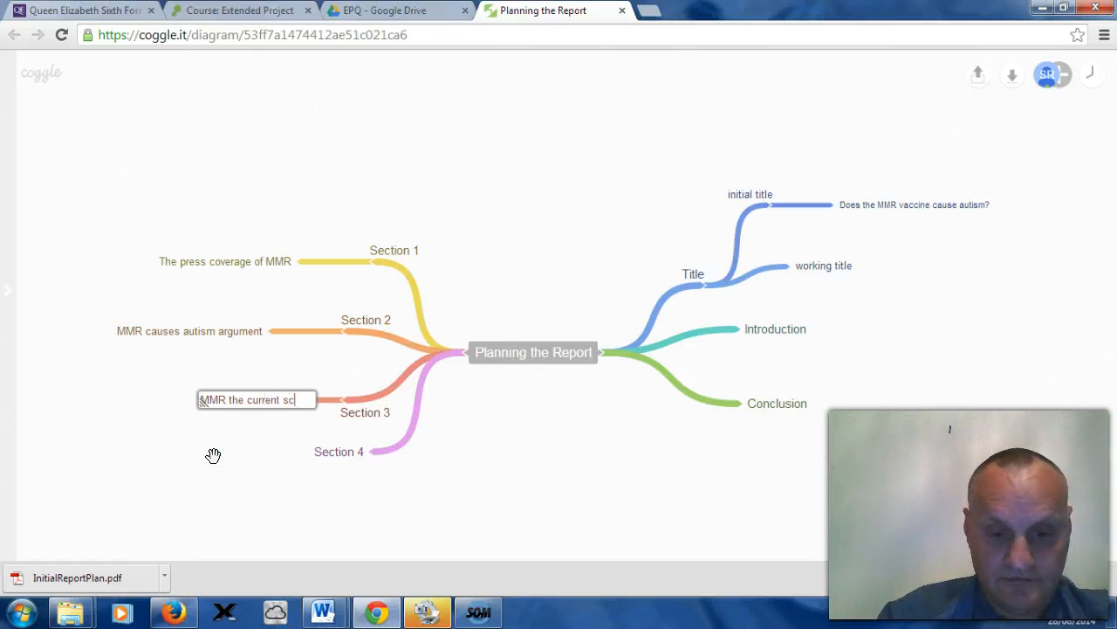
pyautogui.write('ien')
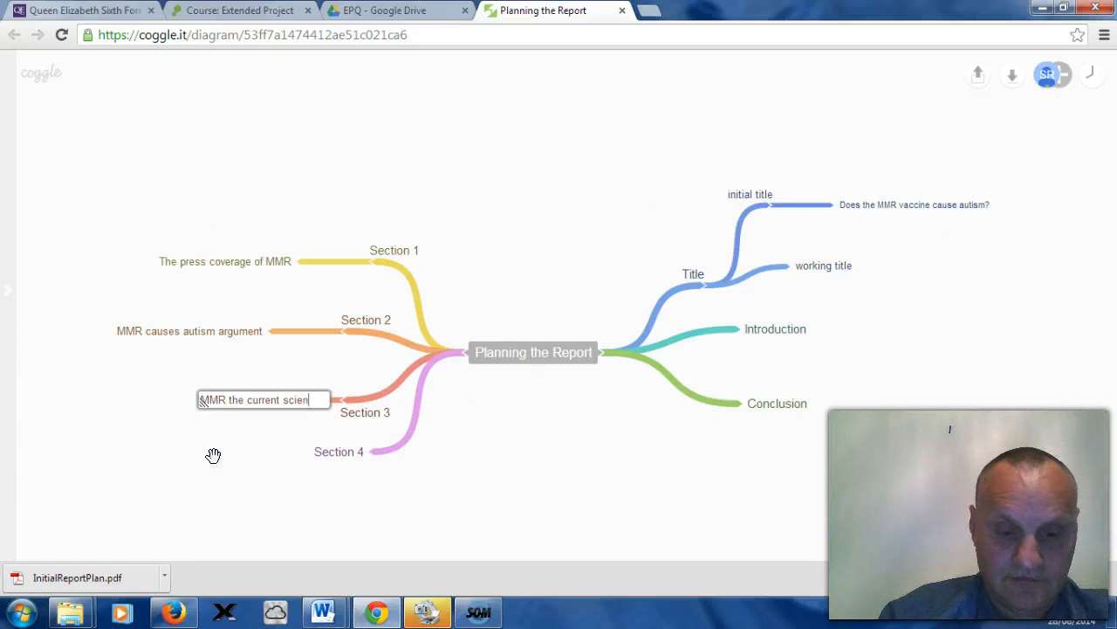
pyautogui.write('tifi')
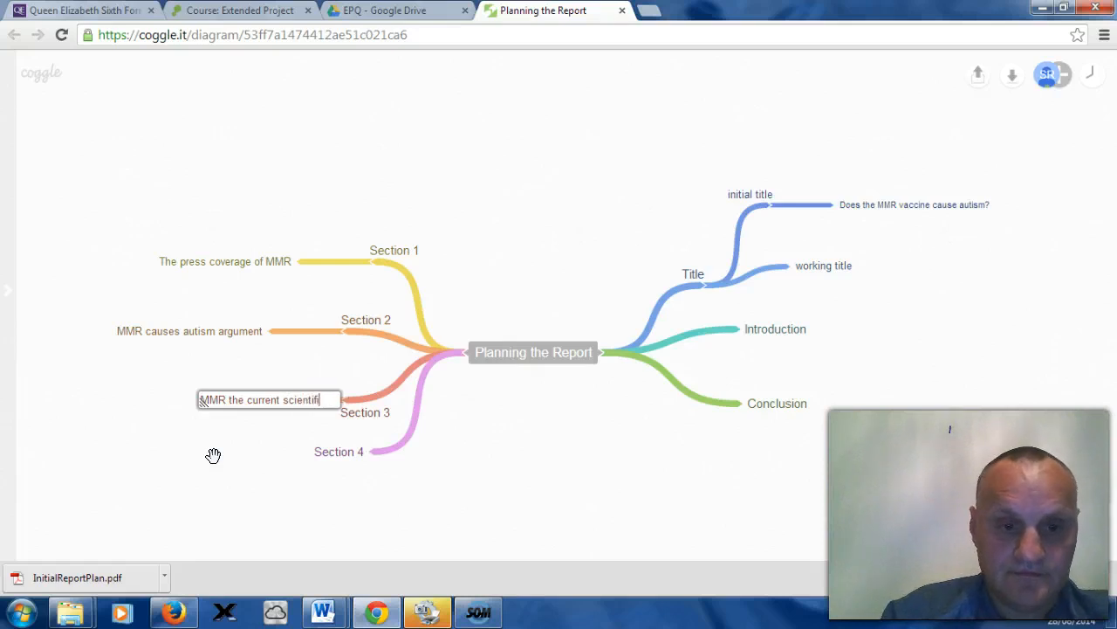
pyautogui.write('c e')
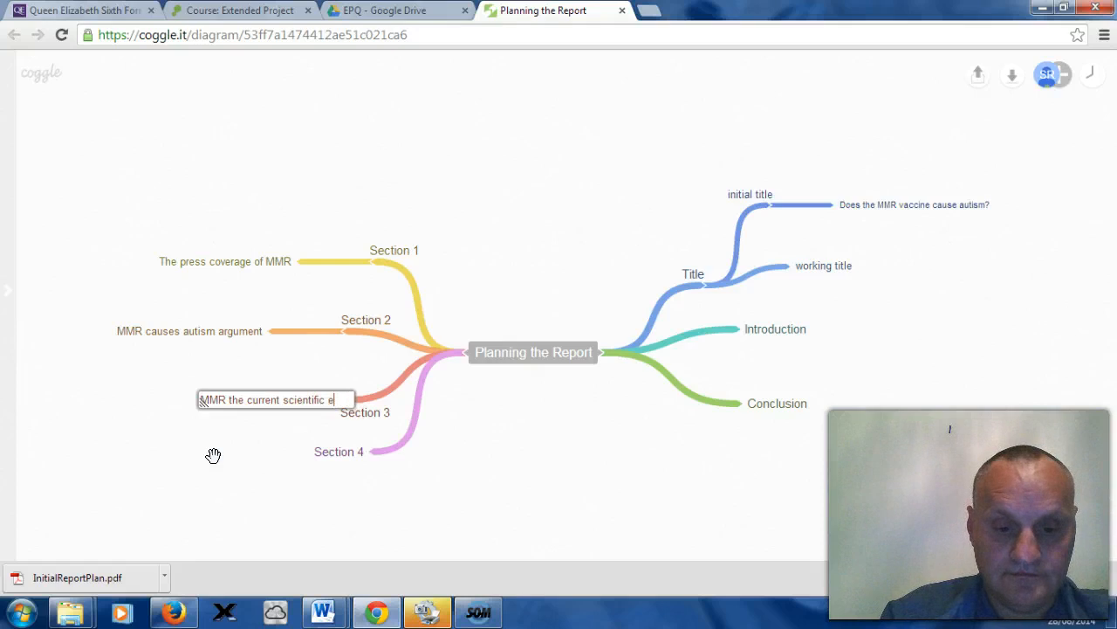
pyautogui.write('vidence')
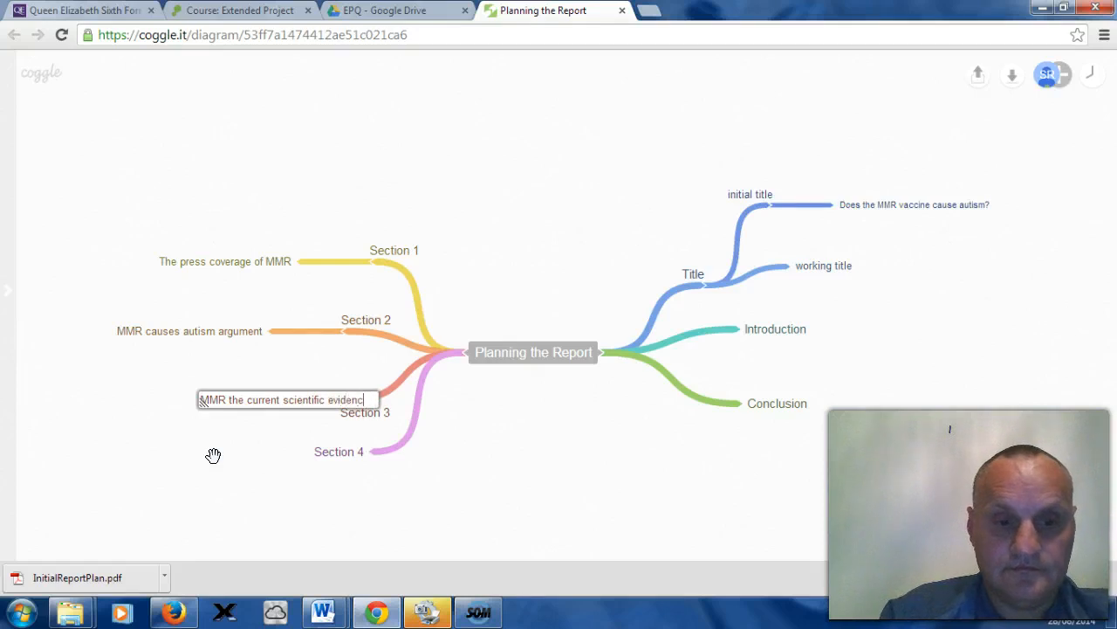
pyautogui.click(215, 459)
pyautogui.click(264, 414)
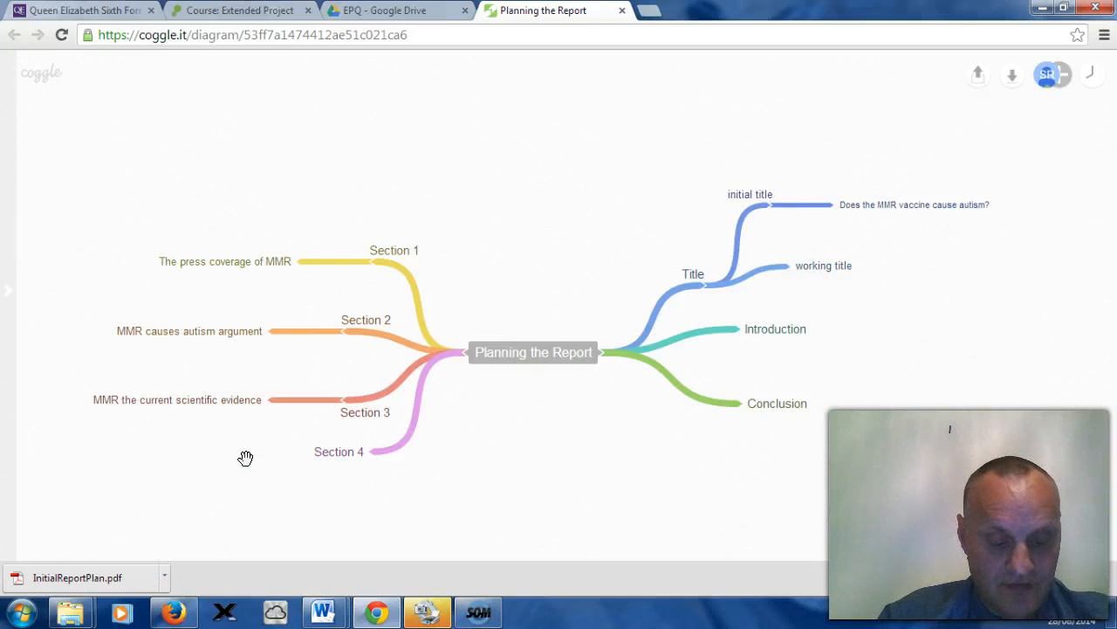
# Step: Add a sub-branch to Section 4 labelled The implications of the MMR scandal
pyautogui.click(372, 463)
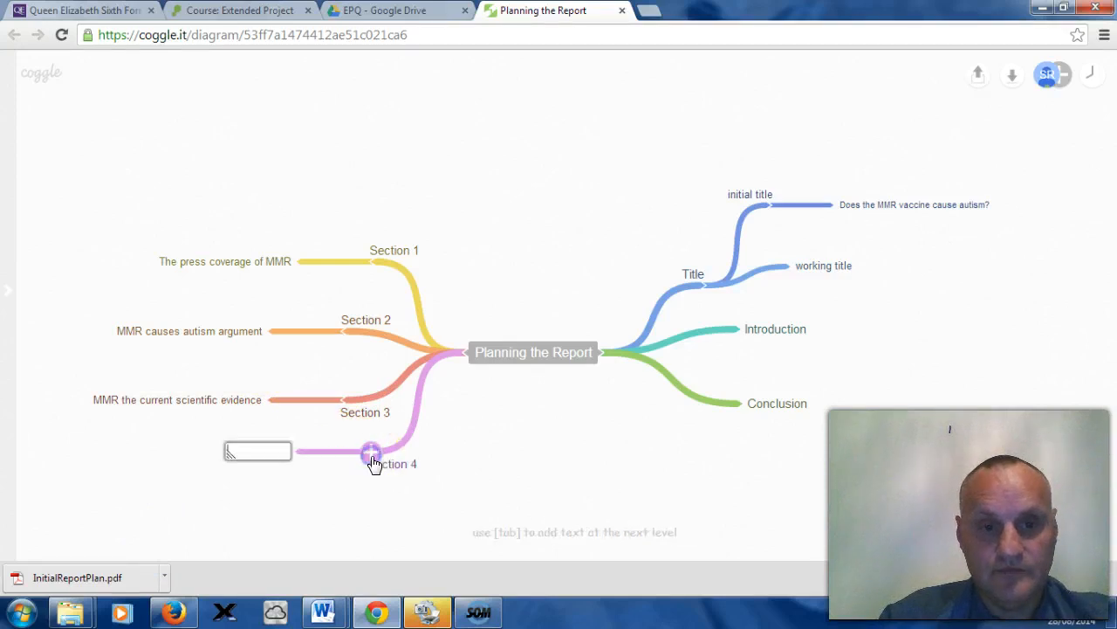
pyautogui.write('The implic')
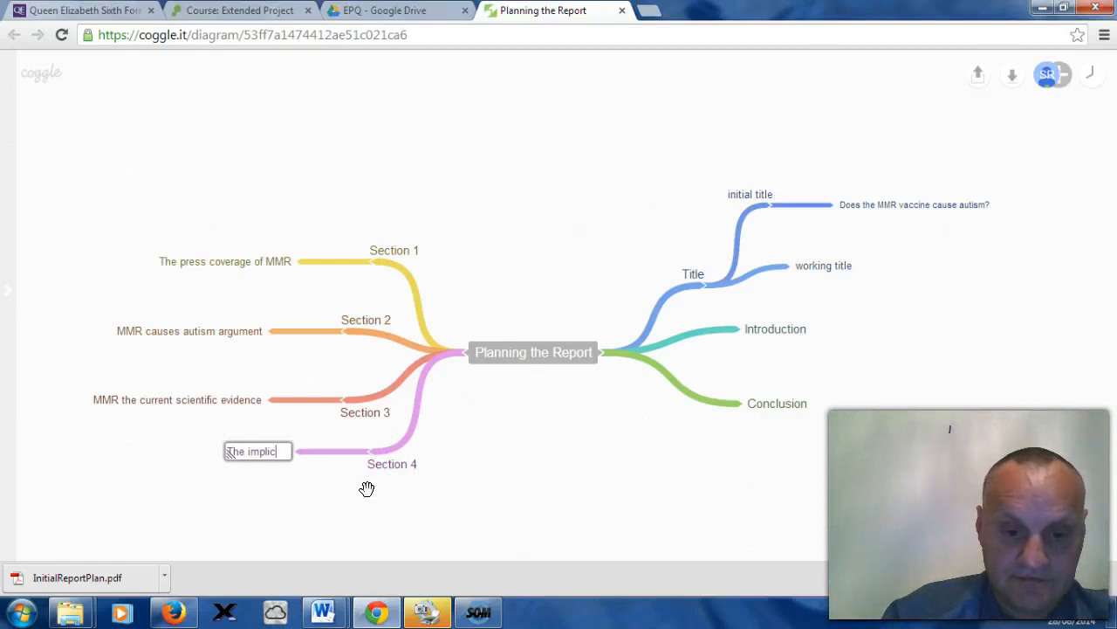
pyautogui.write('ation')
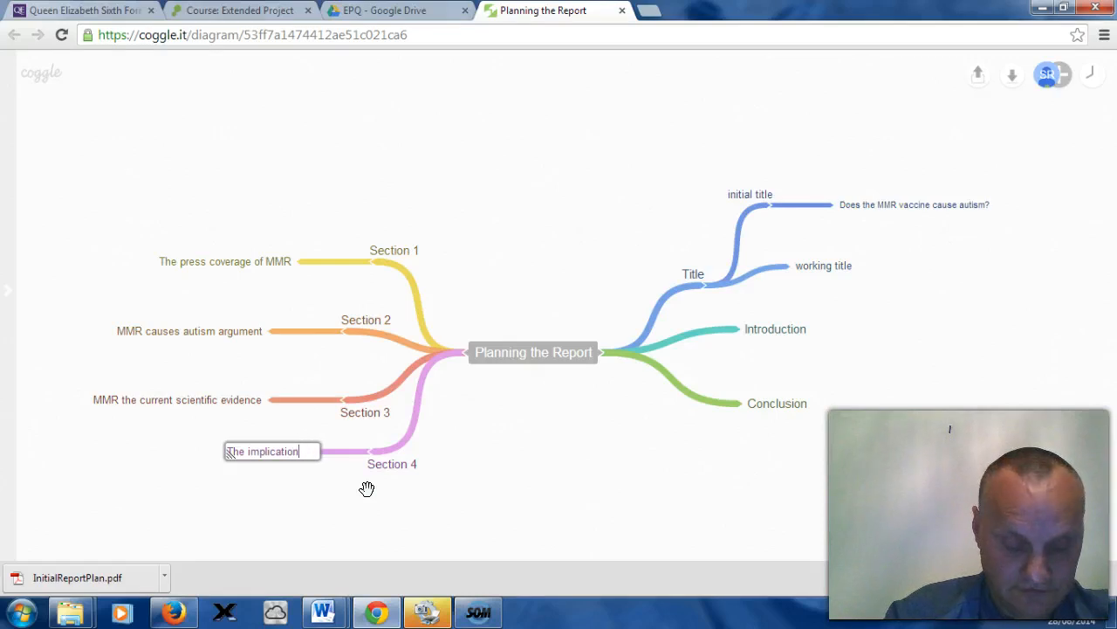
pyautogui.write('s of ')
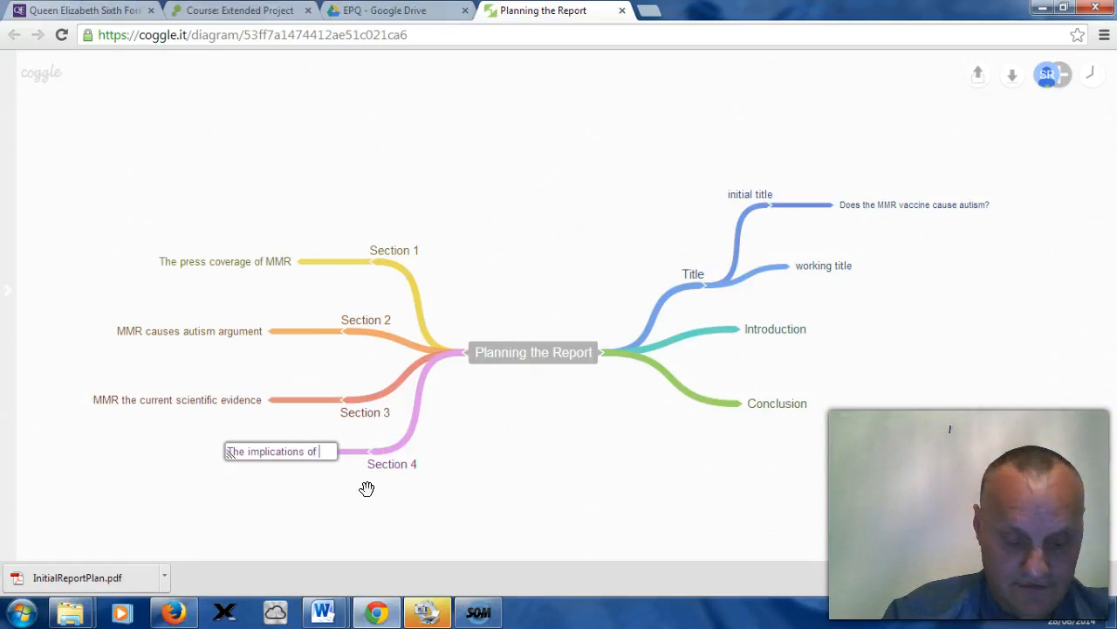
pyautogui.write('MM')
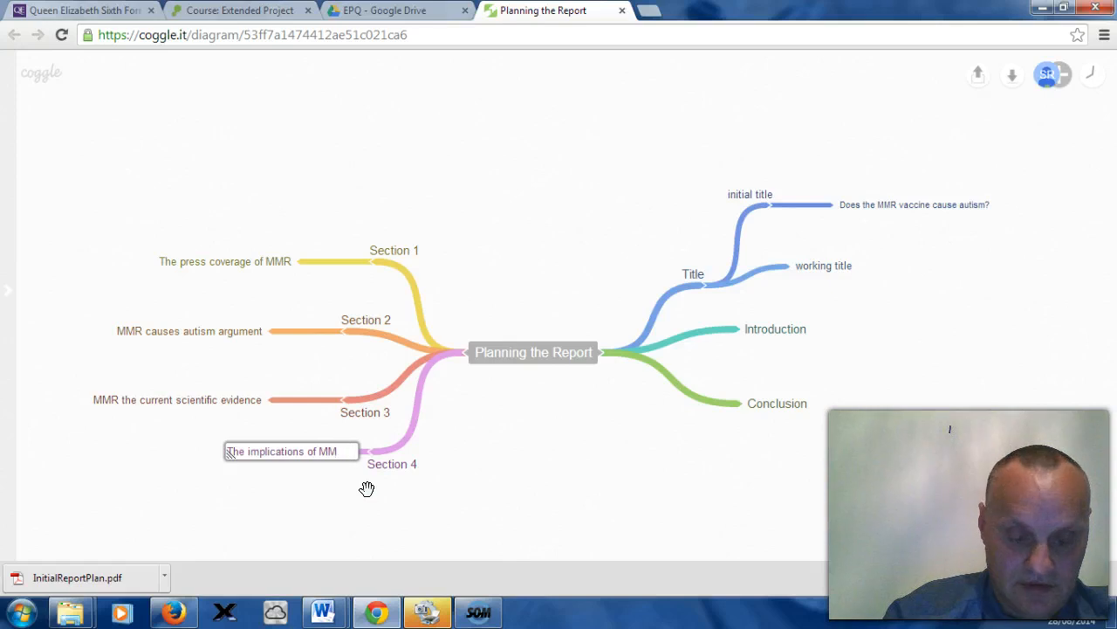
pyautogui.write('R')
pyautogui.click(315, 452)
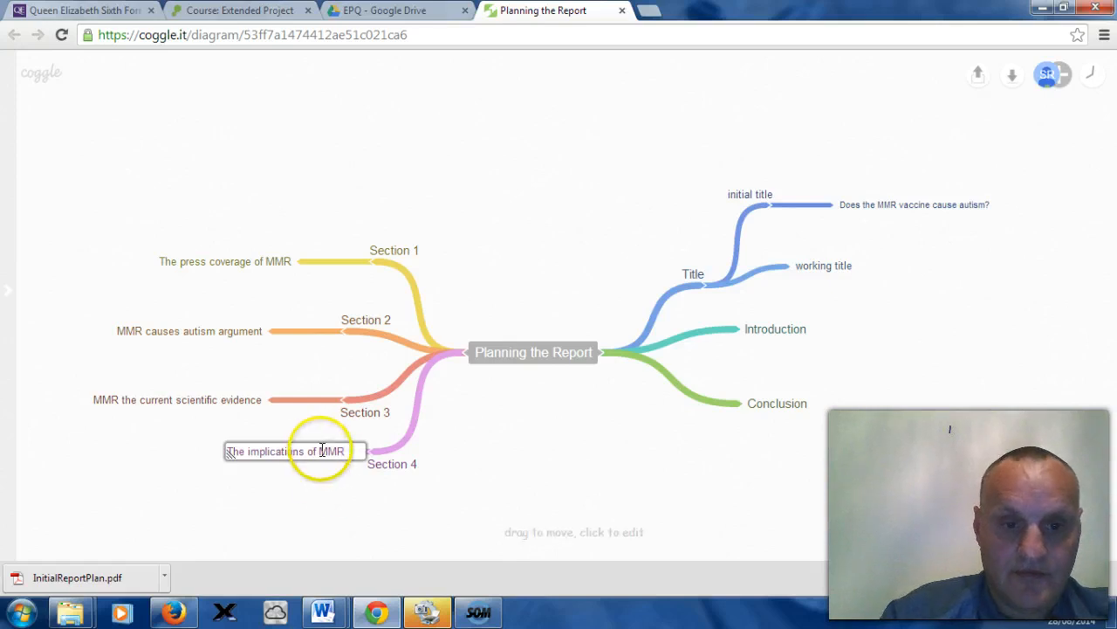
pyautogui.write('the')
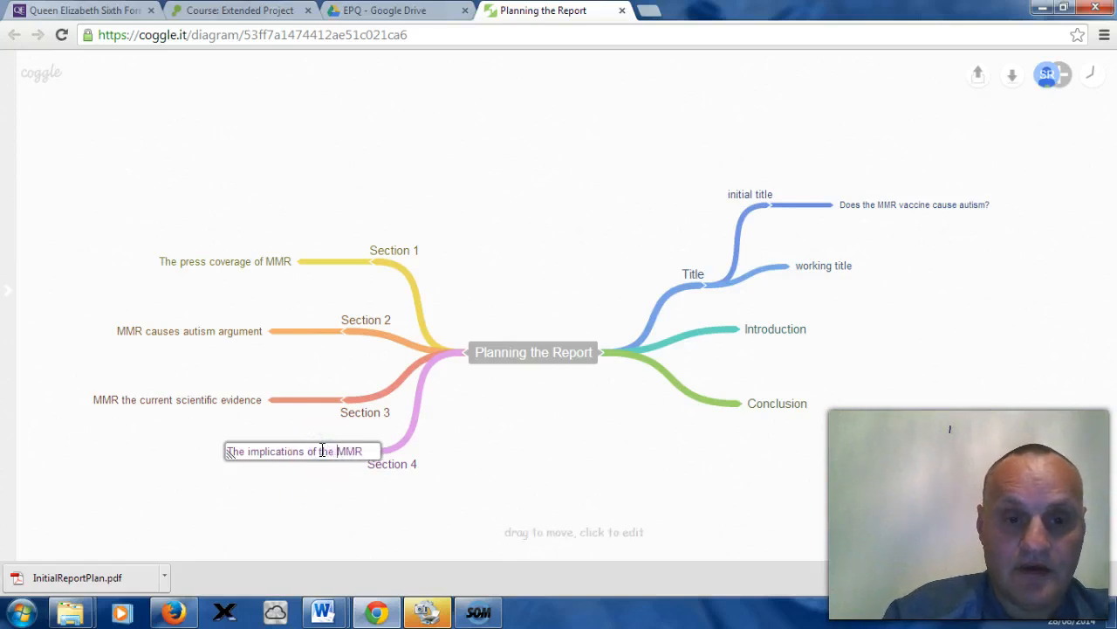
pyautogui.click(362, 445)
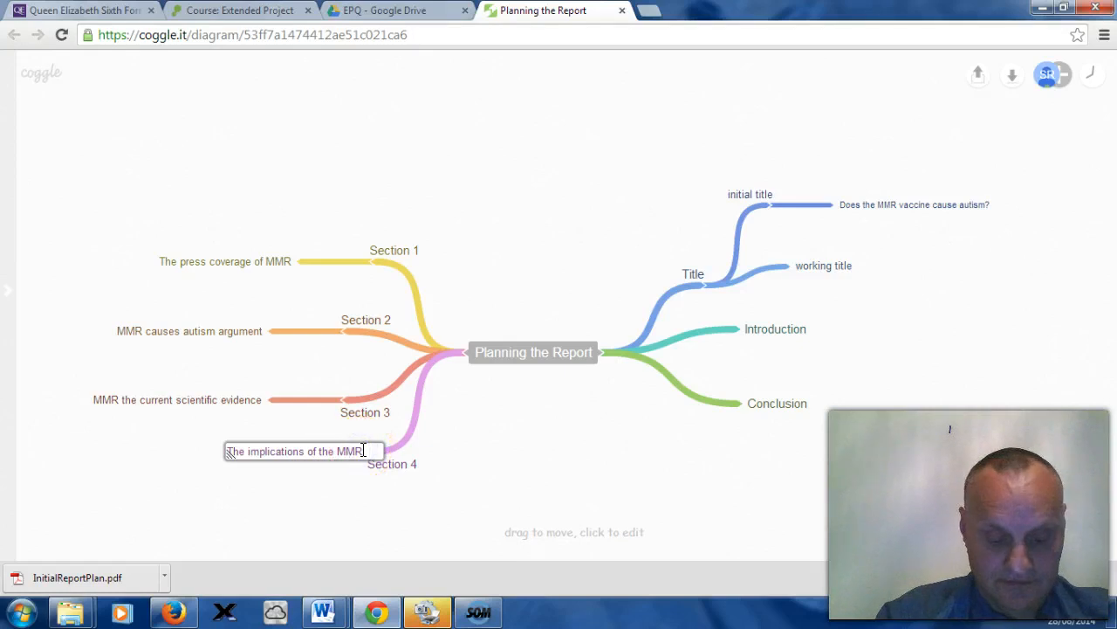
pyautogui.write('sc')
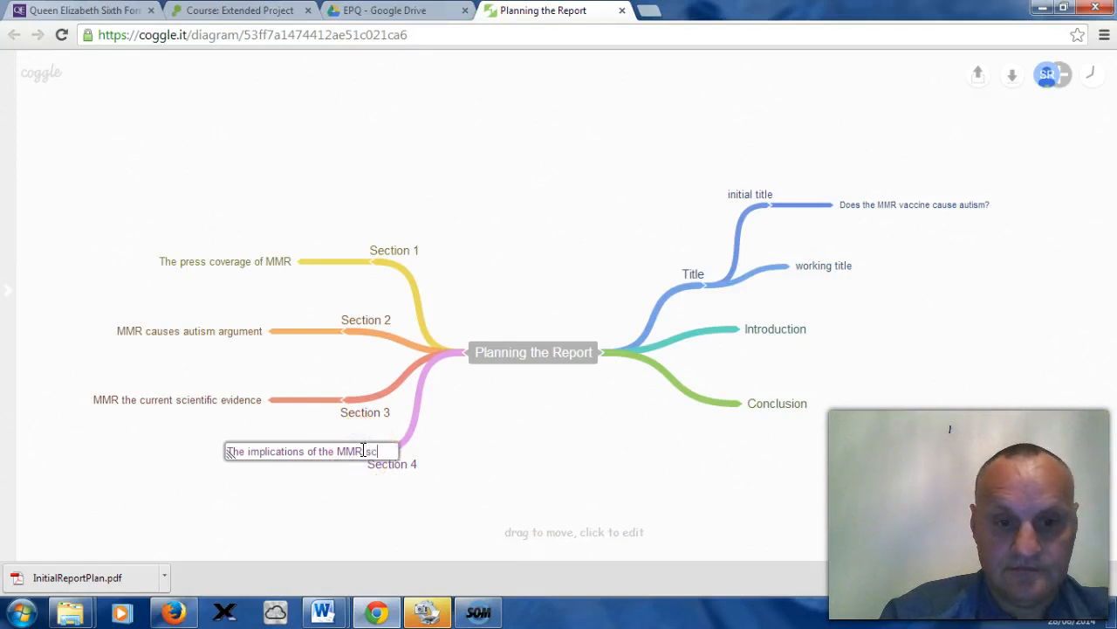
pyautogui.write('andal')
pyautogui.click(362, 485)
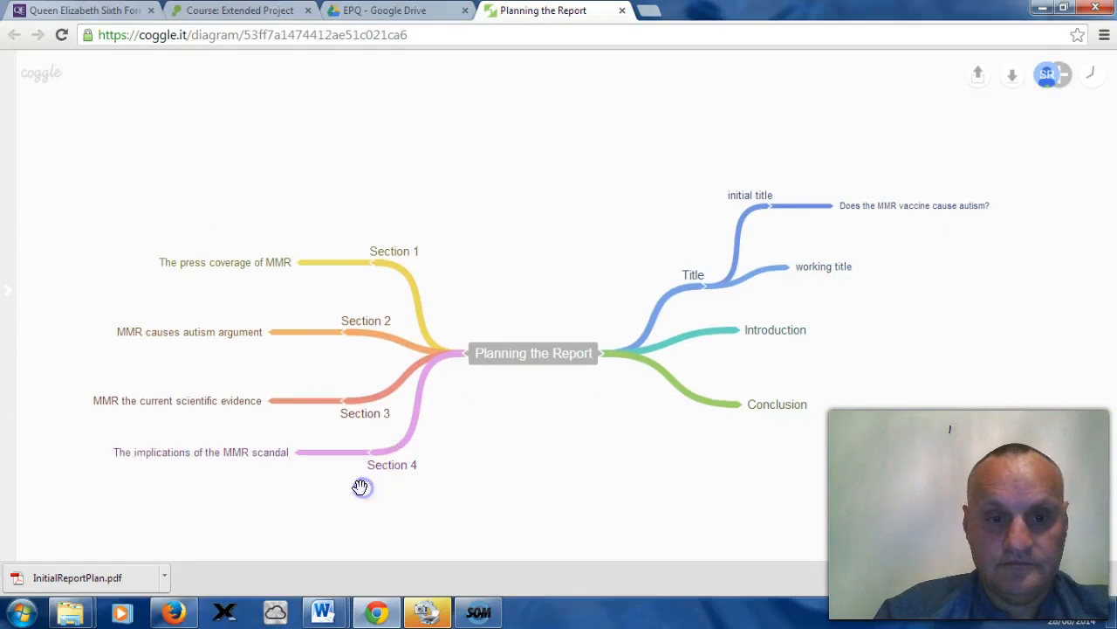
# Step: Add a sub-branch to working title labelled Does the MMR vaccine cause autism
pyautogui.click(342, 513)
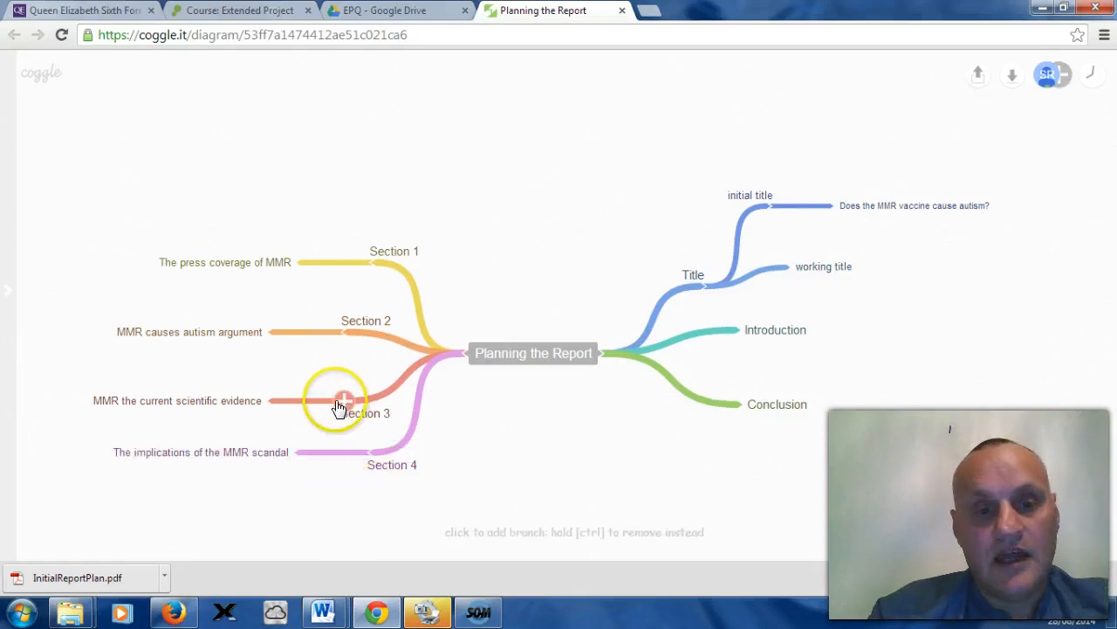
pyautogui.moveTo(325, 401); pyautogui.dragTo(362, 382)
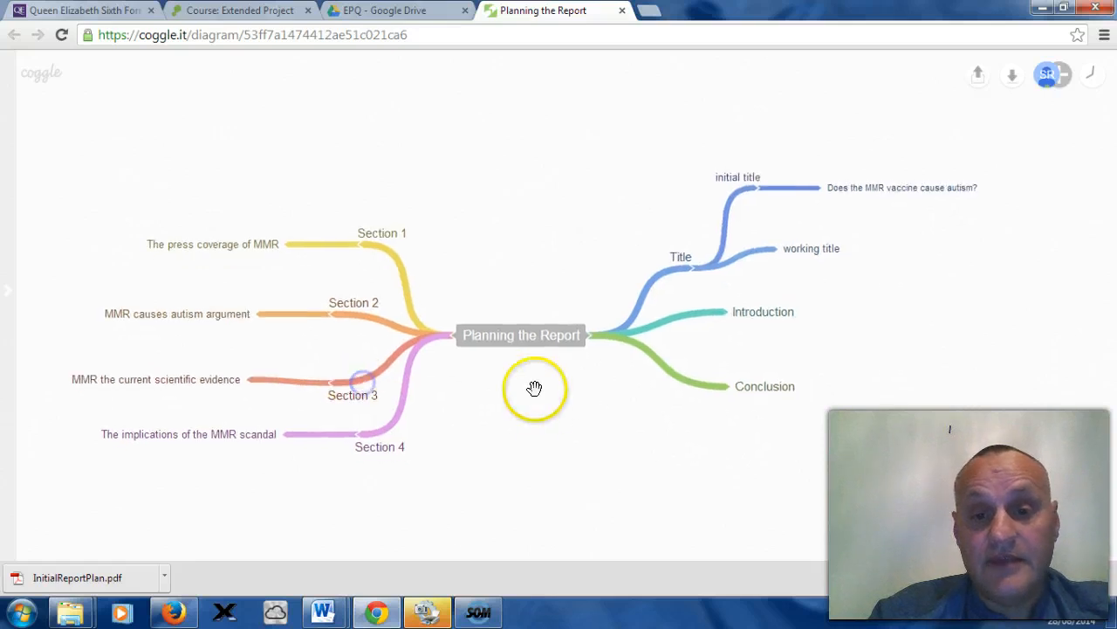
pyautogui.click(779, 252)
pyautogui.click(862, 250)
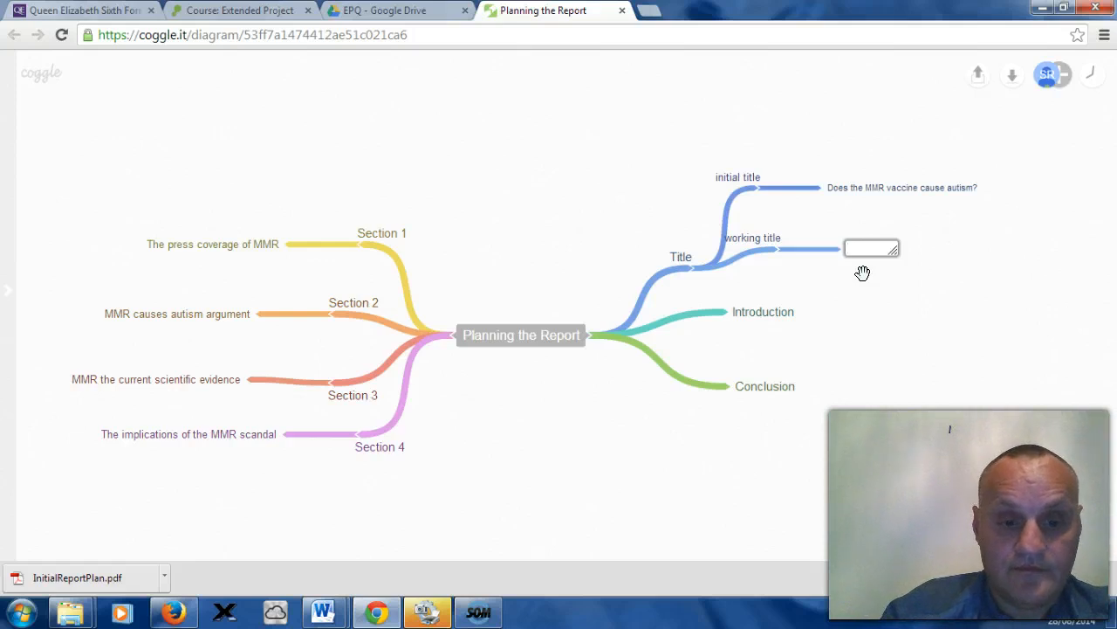
pyautogui.press('BackSpace')
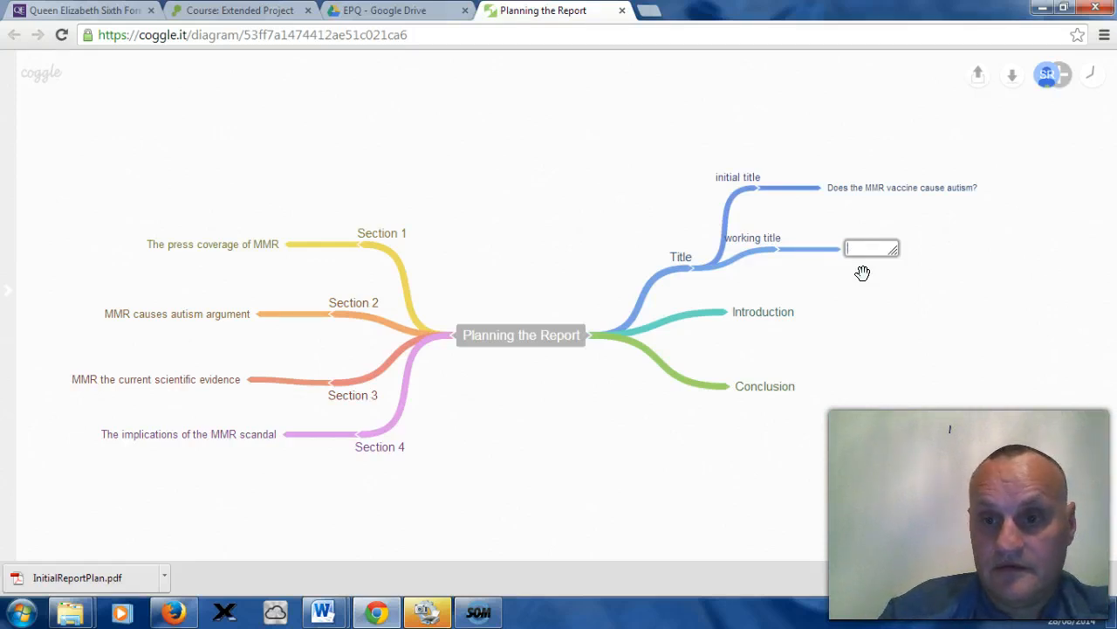
pyautogui.click(885, 270)
pyautogui.click(841, 258)
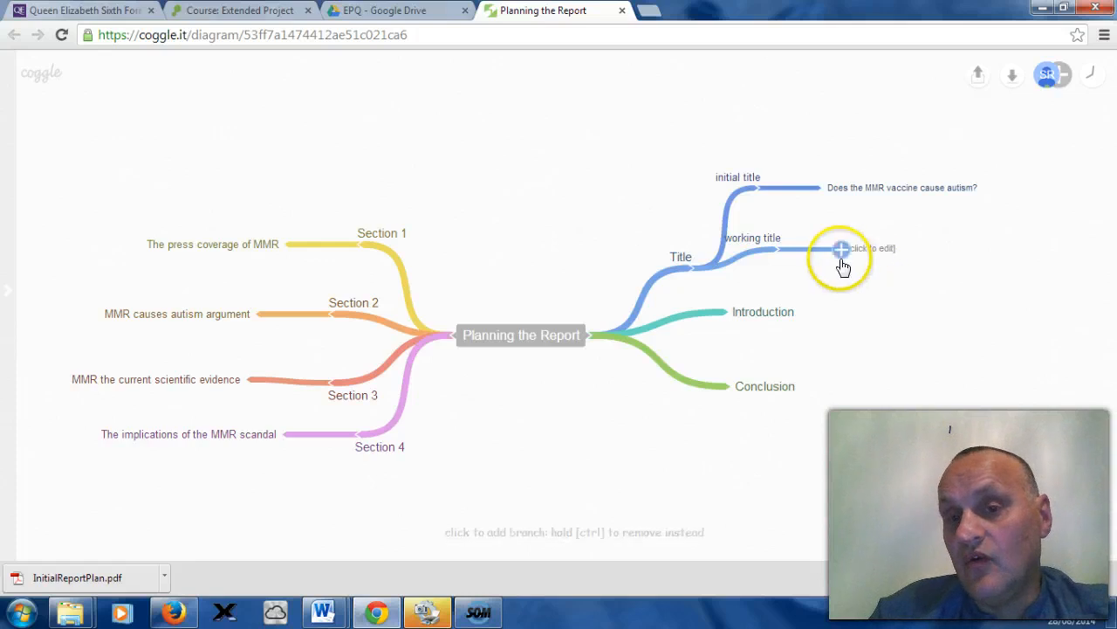
pyautogui.click(863, 250)
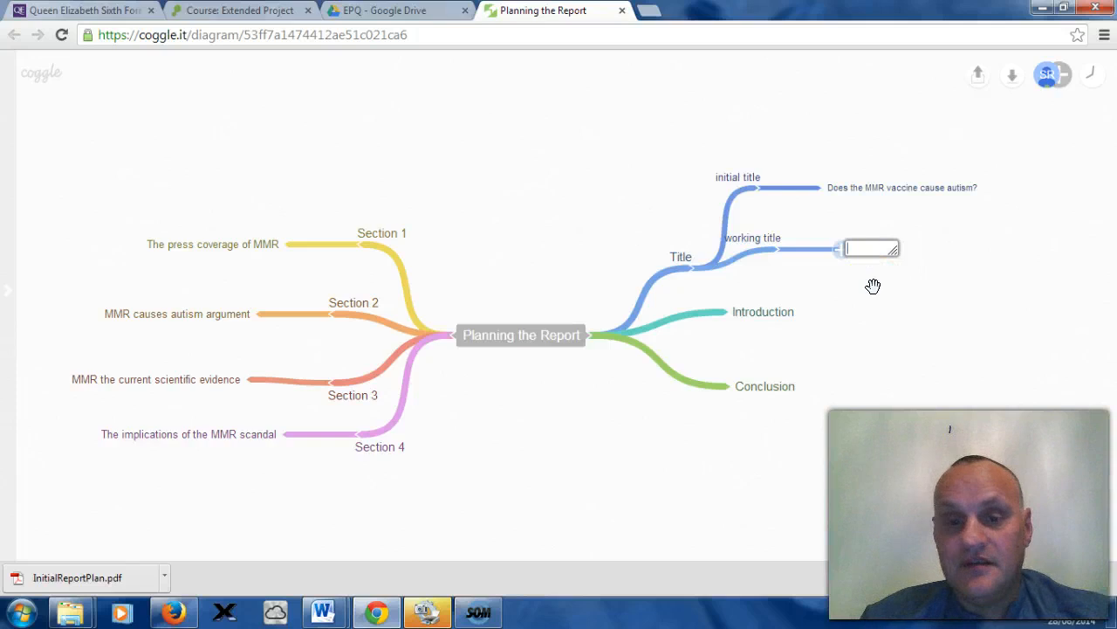
pyautogui.write('Does')
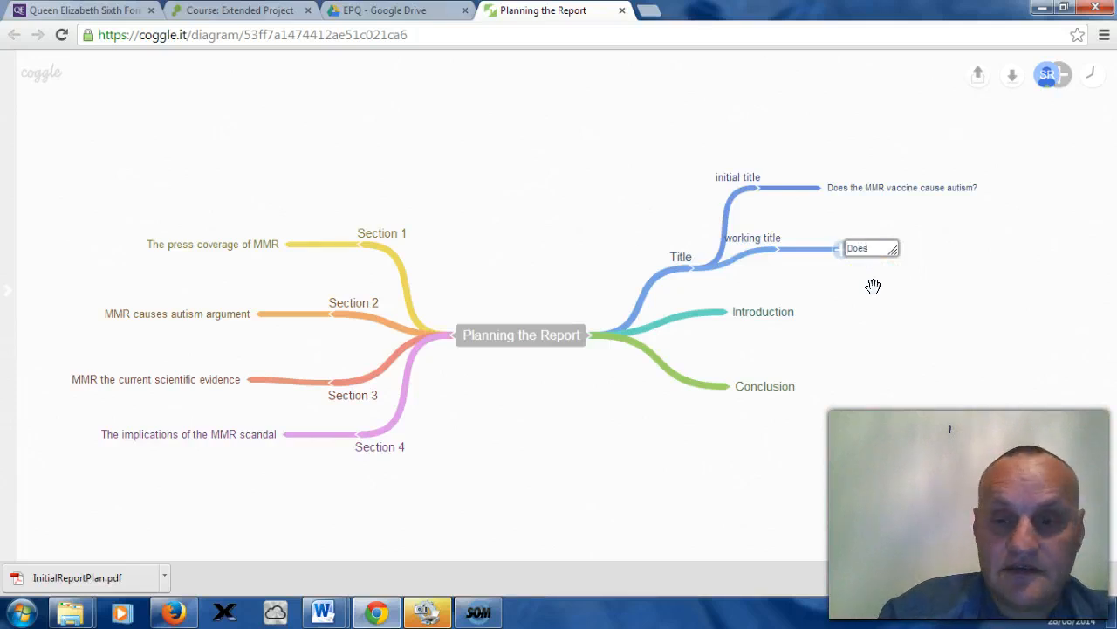
pyautogui.write(' th')
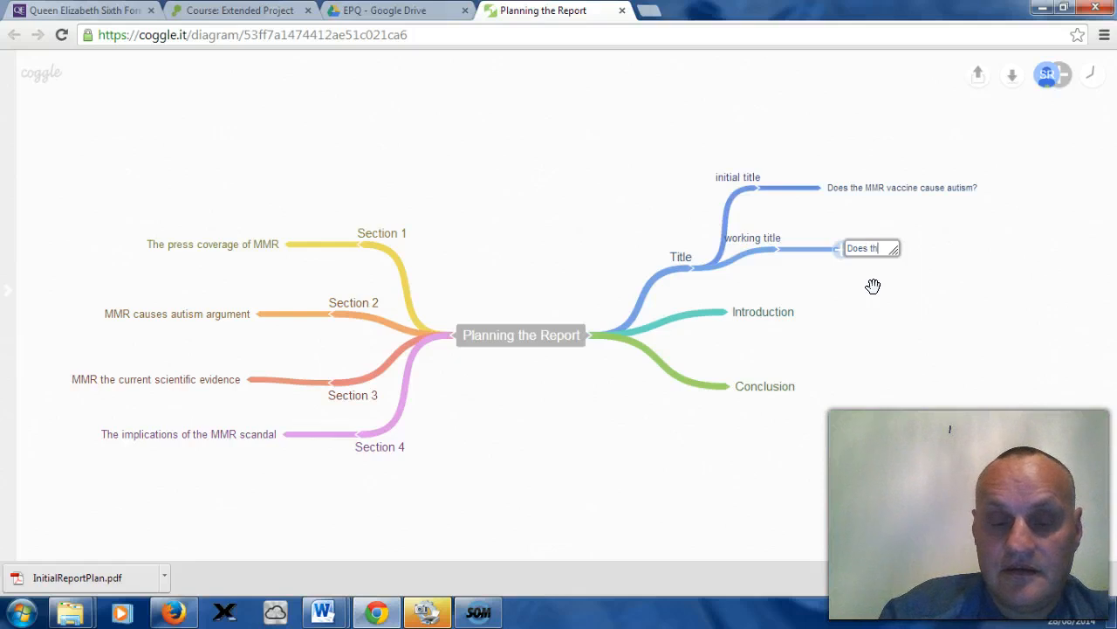
pyautogui.write('e M')
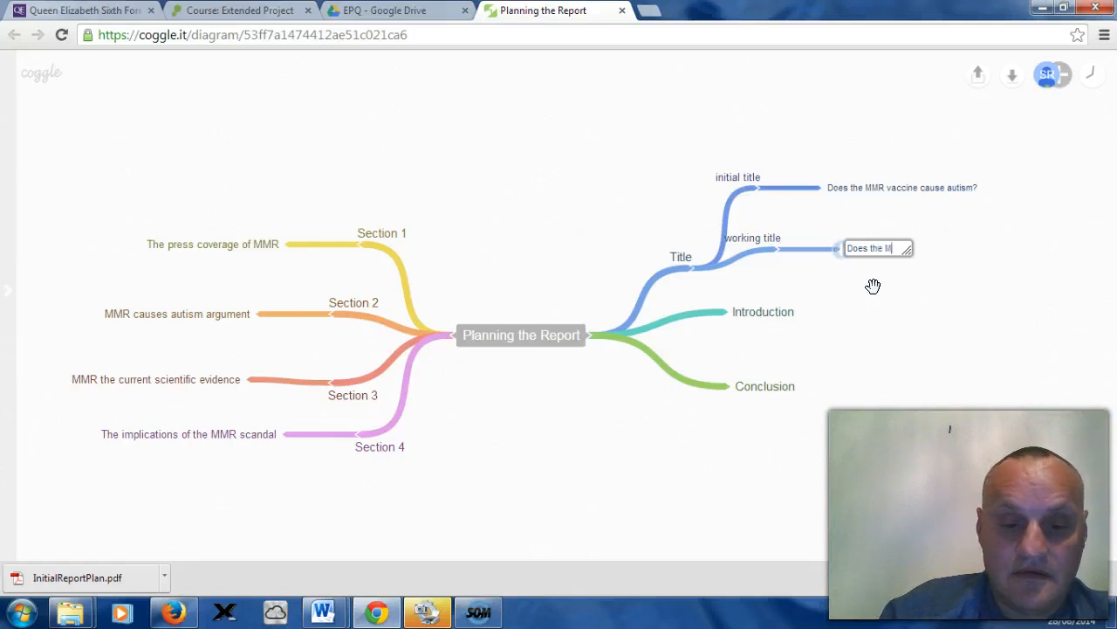
pyautogui.write('MR vaccine c')
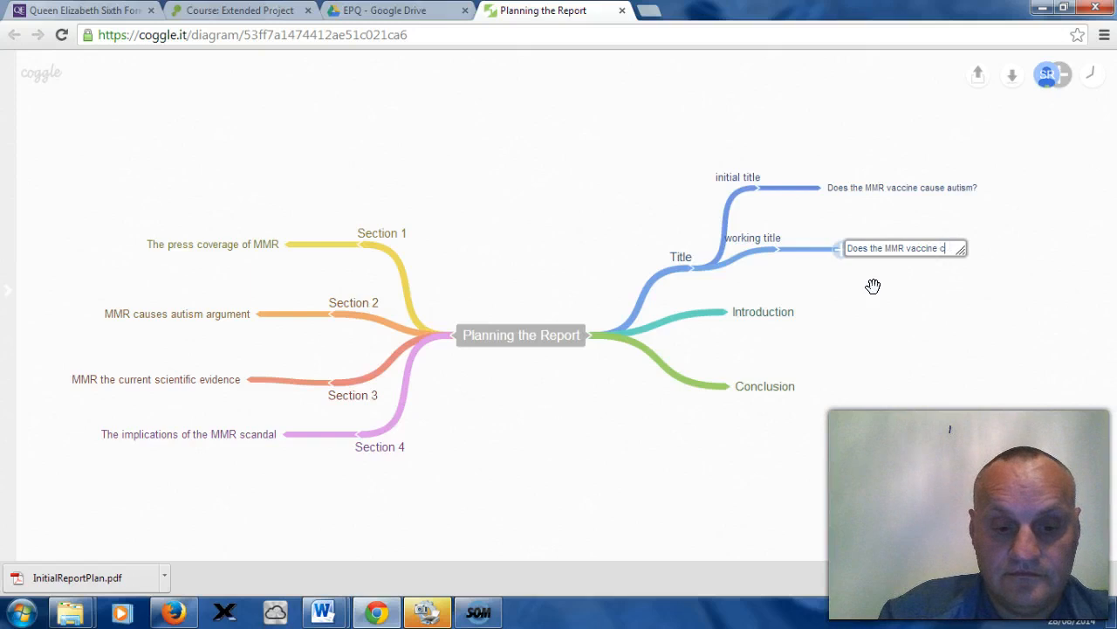
pyautogui.write('ause autism')
pyautogui.click(917, 285)
# Step: Append a question mark to the working title's sub-branch label
pyautogui.doubleClick(990, 249)
pyautogui.click(996, 250)
pyautogui.write('?')
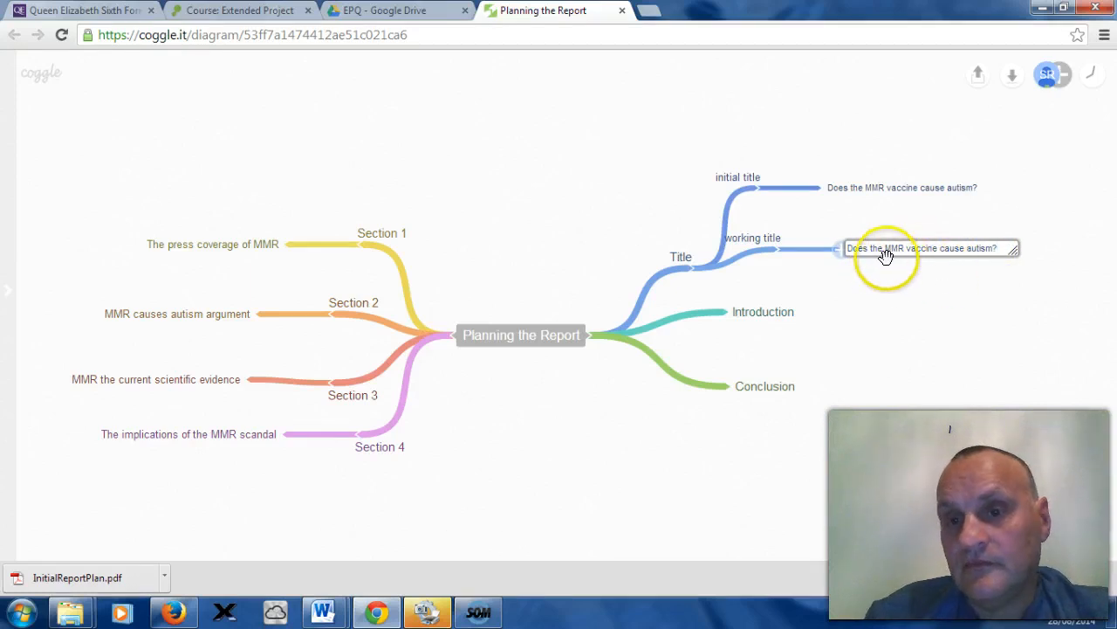
pyautogui.click(865, 308)
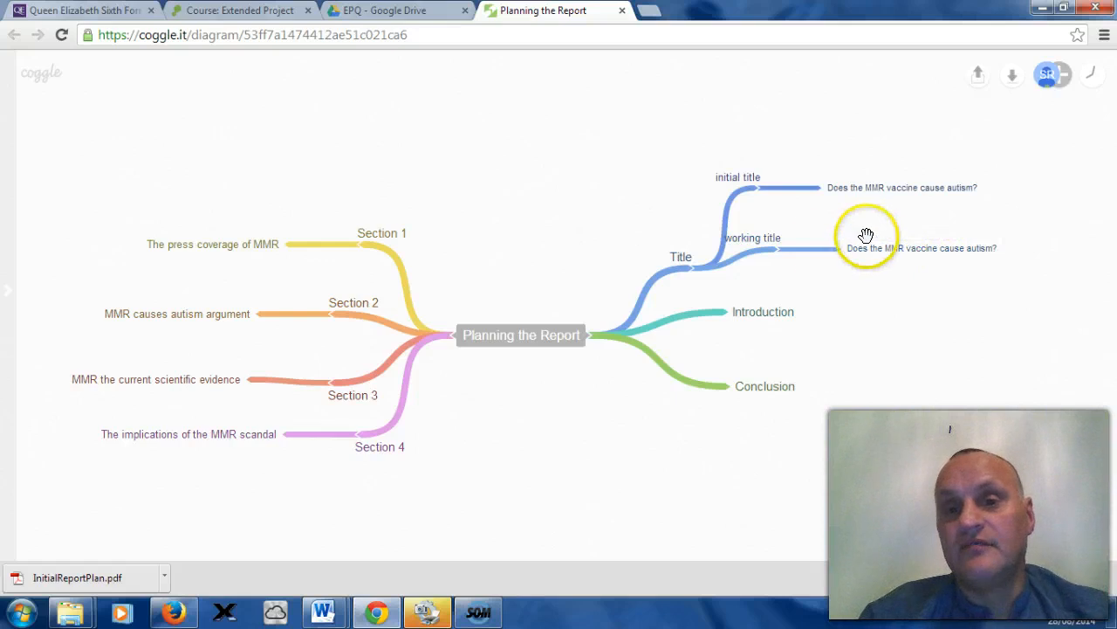
# Step: Add a sub-branch to Conclusion labelled argument 1
pyautogui.moveTo(807, 255)
pyautogui.mouseDown()
pyautogui.moveTo(768, 268)
pyautogui.moveTo(812, 275)
pyautogui.mouseUp()
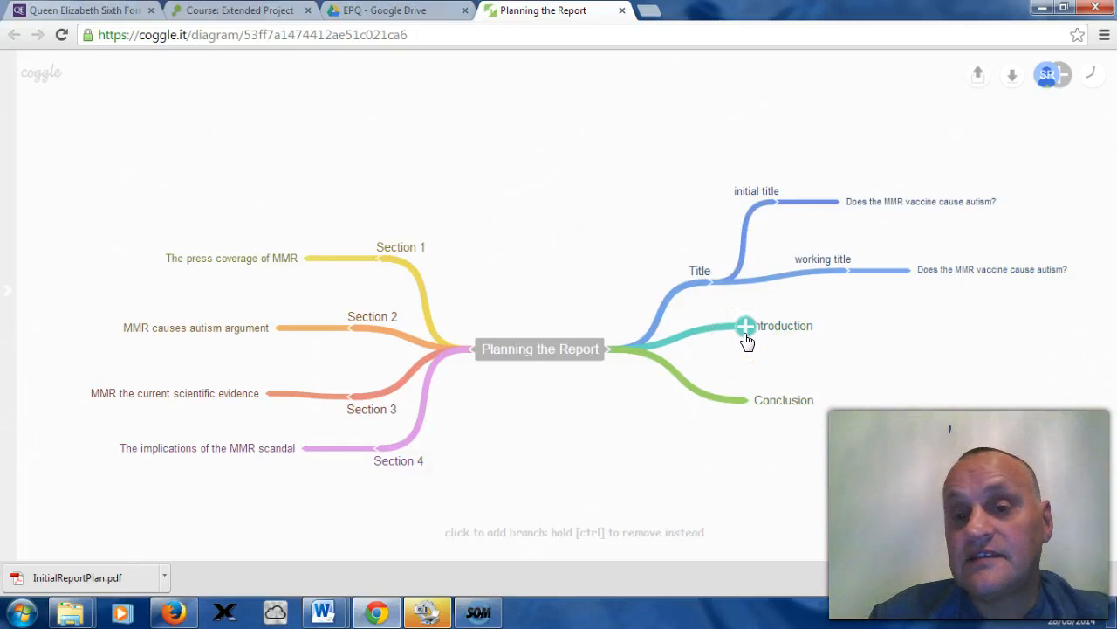
pyautogui.click(748, 402)
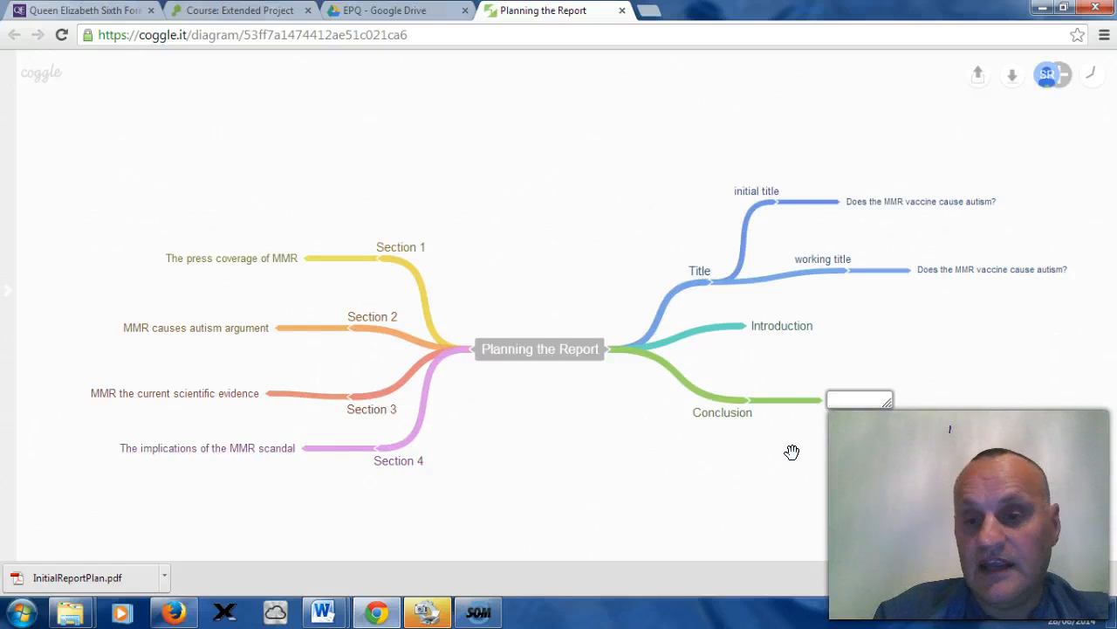
pyautogui.write('argument')
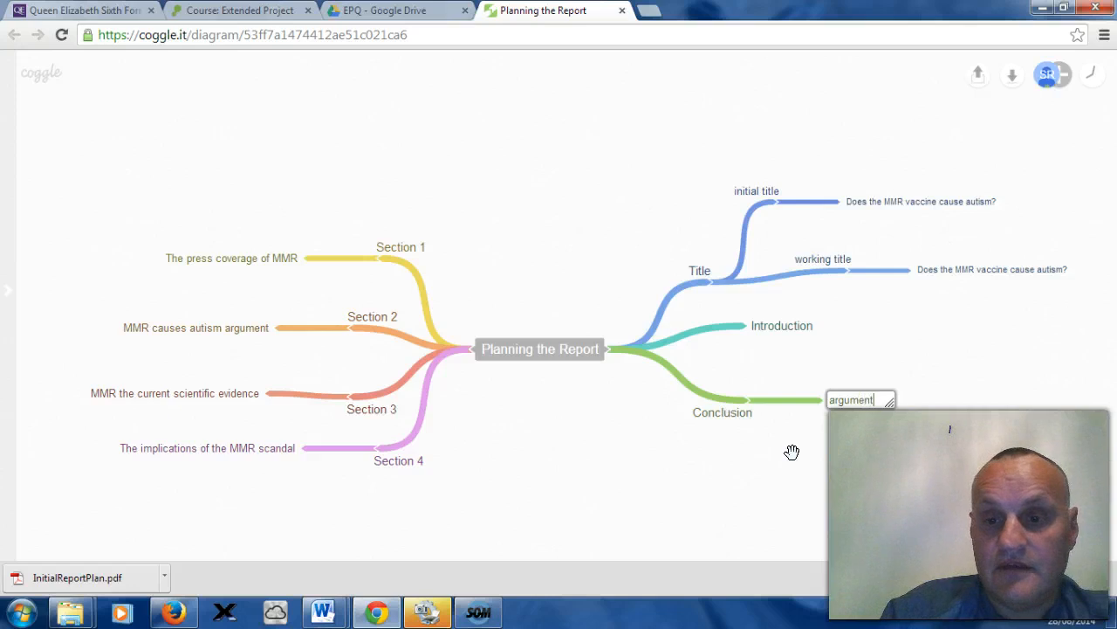
pyautogui.write(' 1')
pyautogui.click(823, 444)
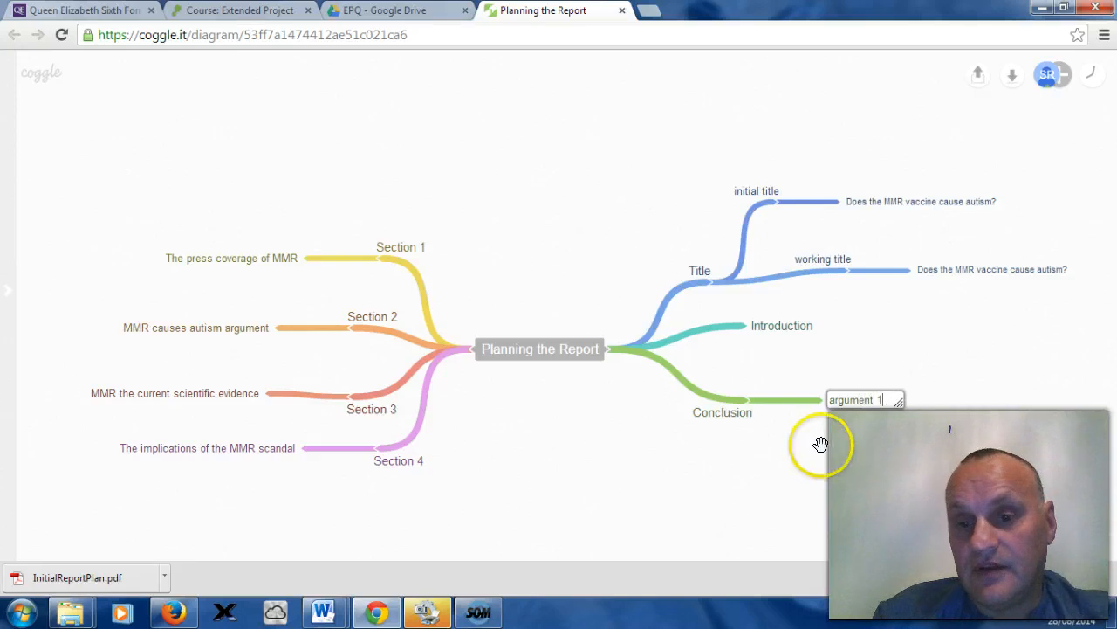
# Step: Add two more sub-branches to Conclusion below argument 1
pyautogui.moveTo(783, 400); pyautogui.dragTo(785, 392)
pyautogui.click(753, 394)
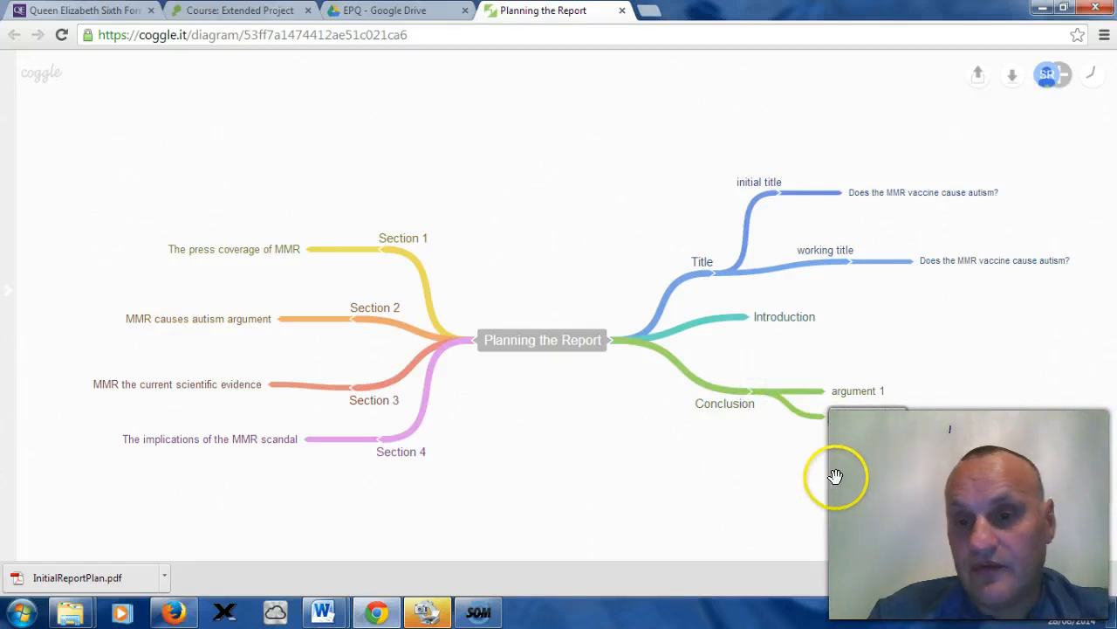
pyautogui.rightClick(769, 392)
pyautogui.click(769, 437)
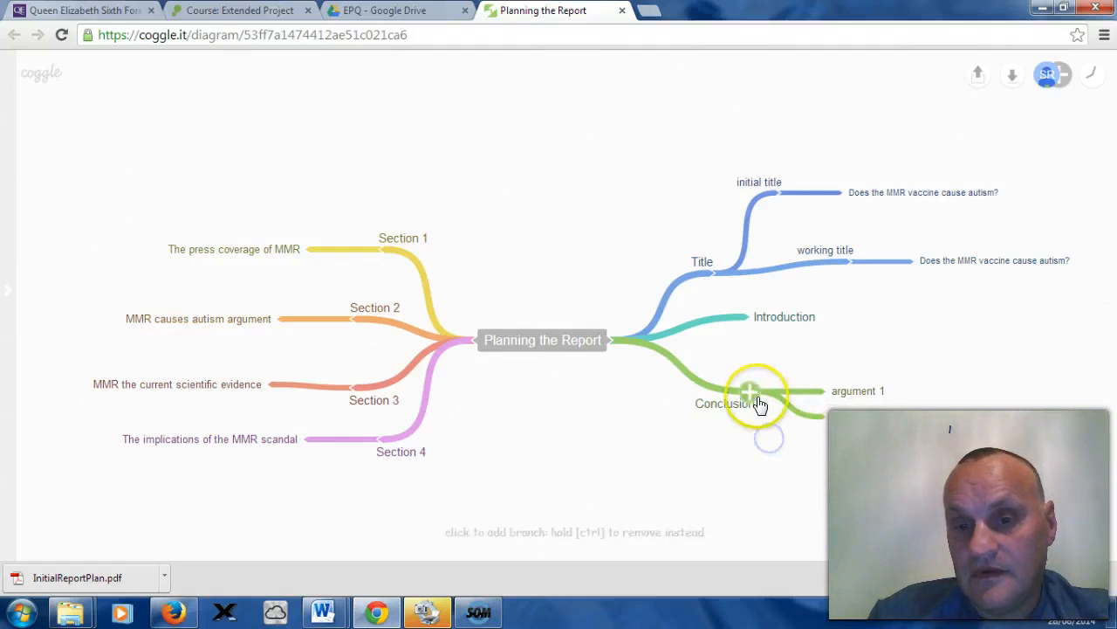
pyautogui.click(750, 394)
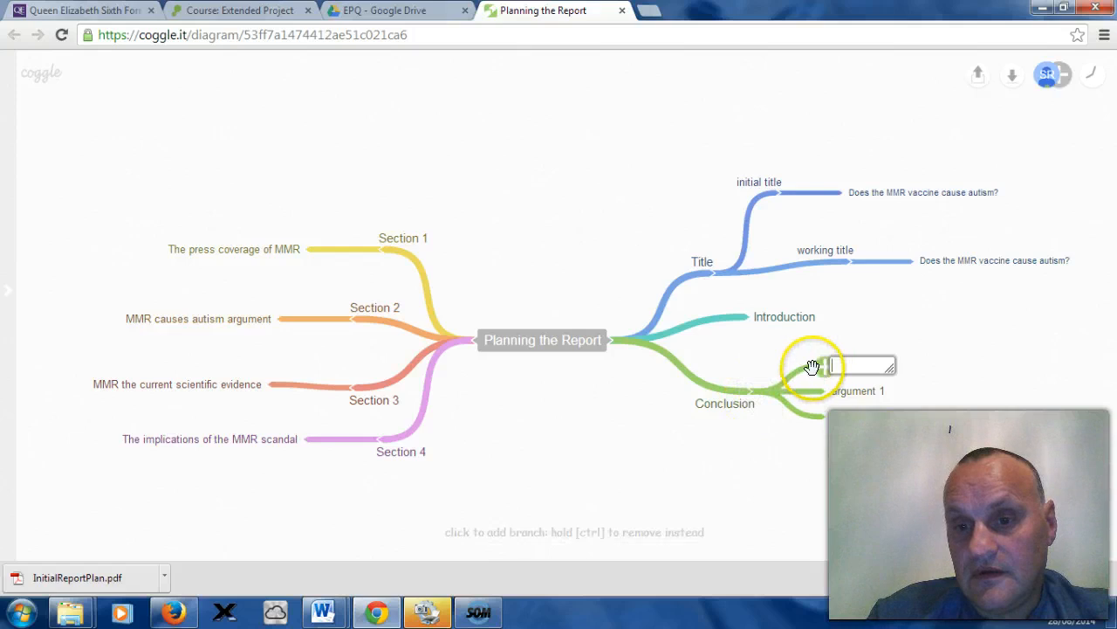
pyautogui.moveTo(817, 376); pyautogui.dragTo(821, 440)
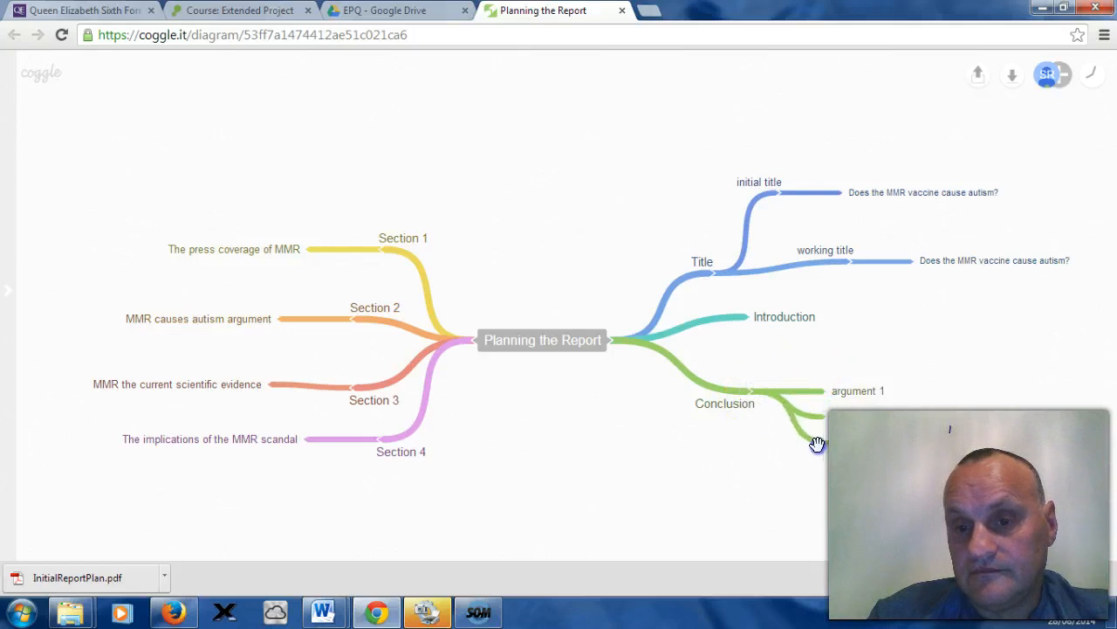
pyautogui.click(847, 442)
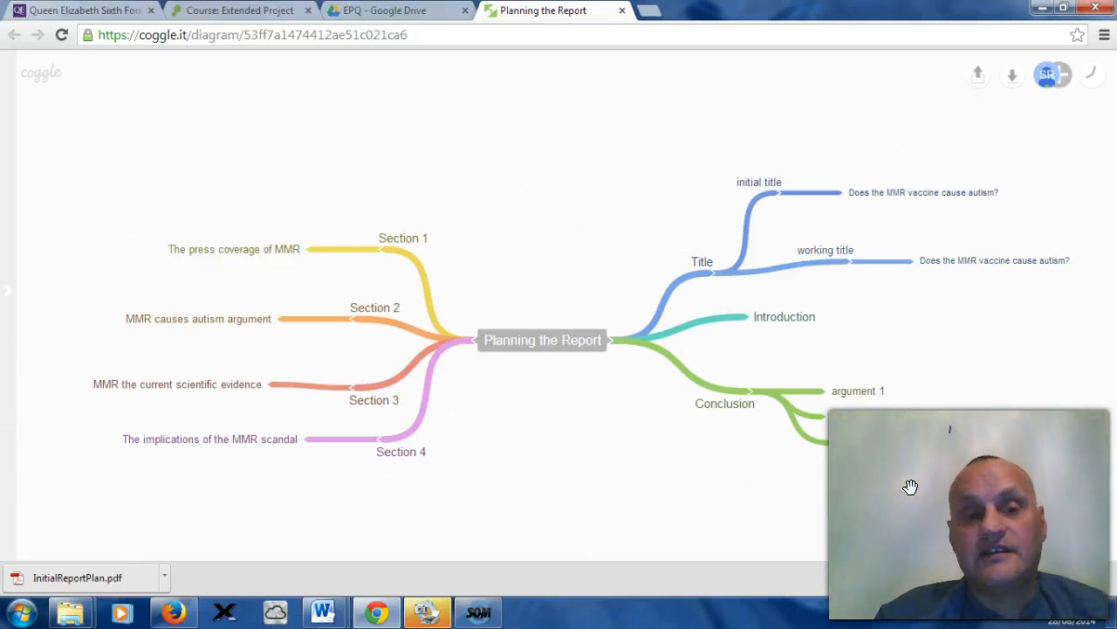
# Step: Add three empty sub-branches to The press coverage of MMR under Section 1
pyautogui.moveTo(305, 252)
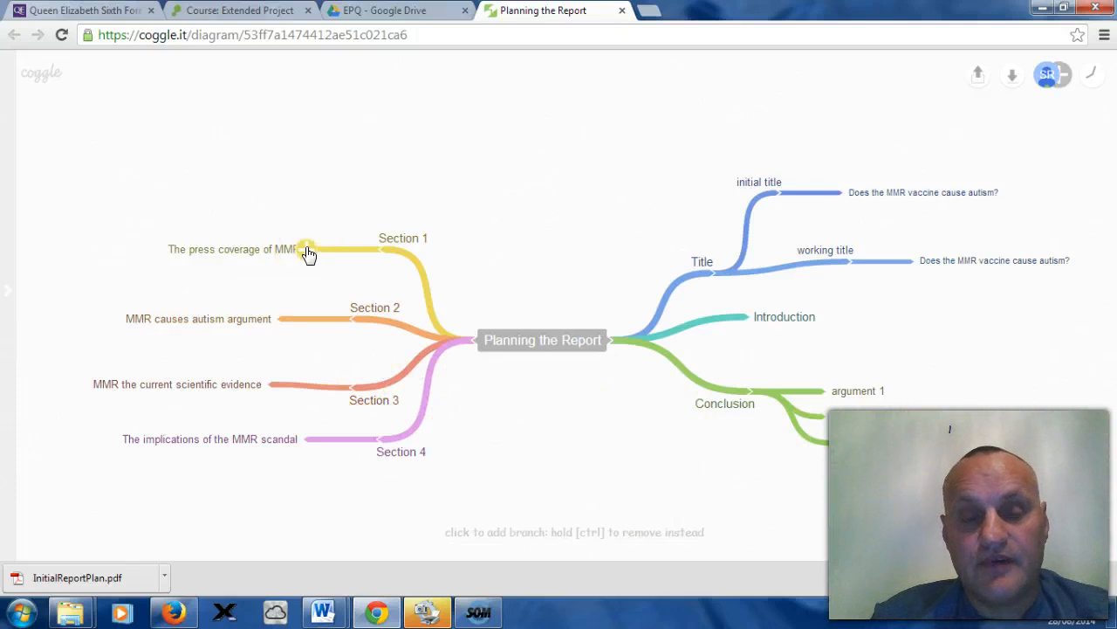
pyautogui.click(305, 252)
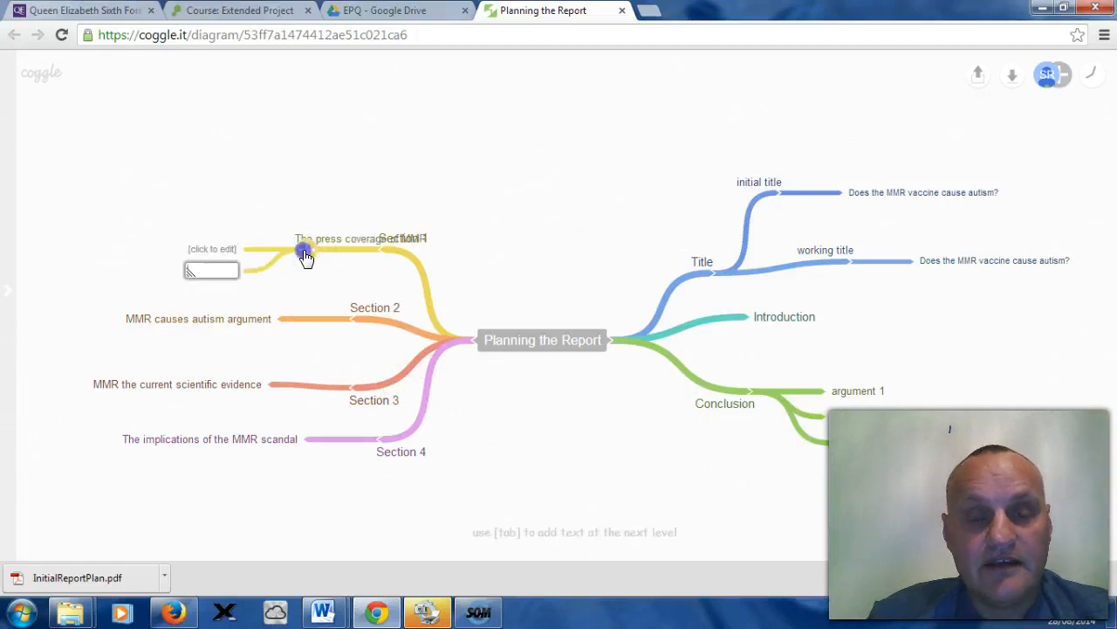
pyautogui.click(306, 253)
pyautogui.moveTo(337, 230); pyautogui.dragTo(335, 208)
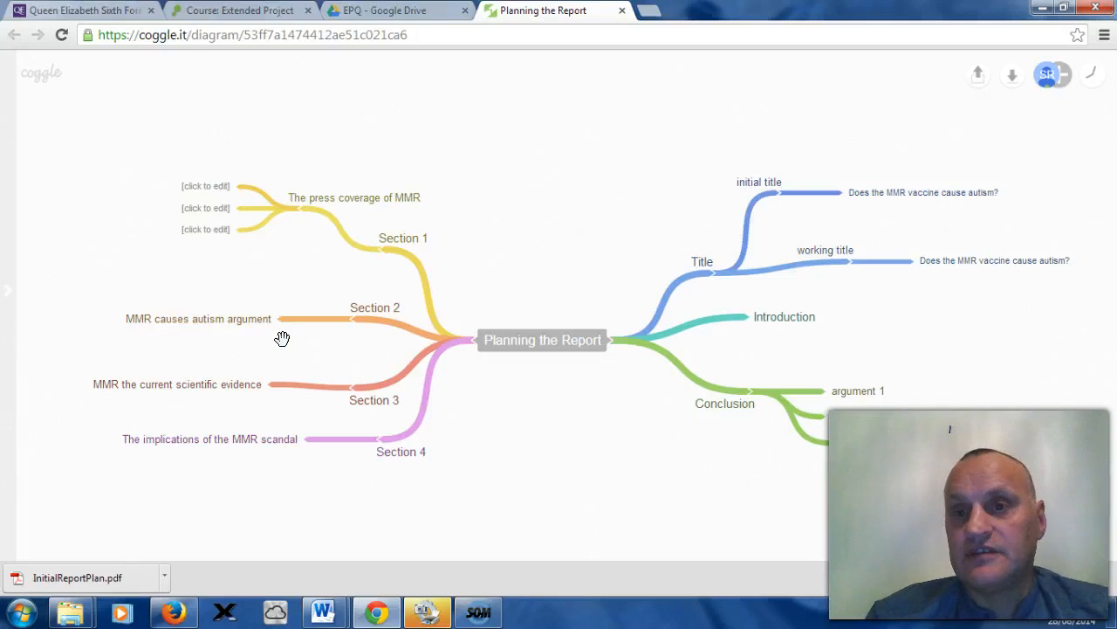
# Step: Download the mind map as a PDF and open InitialReportPlan.pdf from the downloads
pyautogui.click(1011, 81)
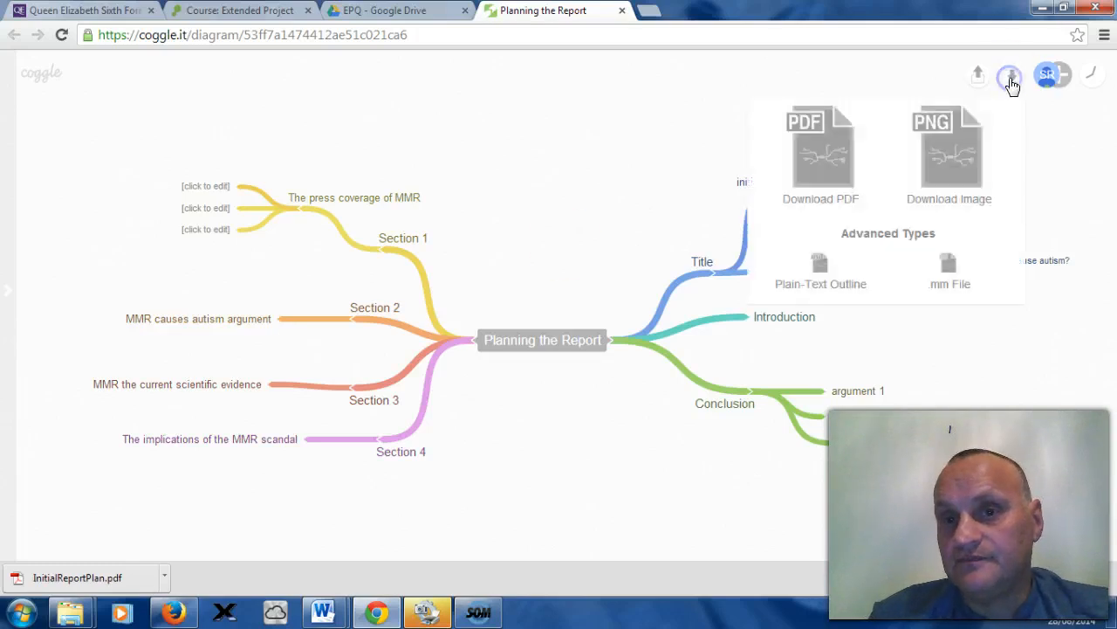
pyautogui.click(817, 166)
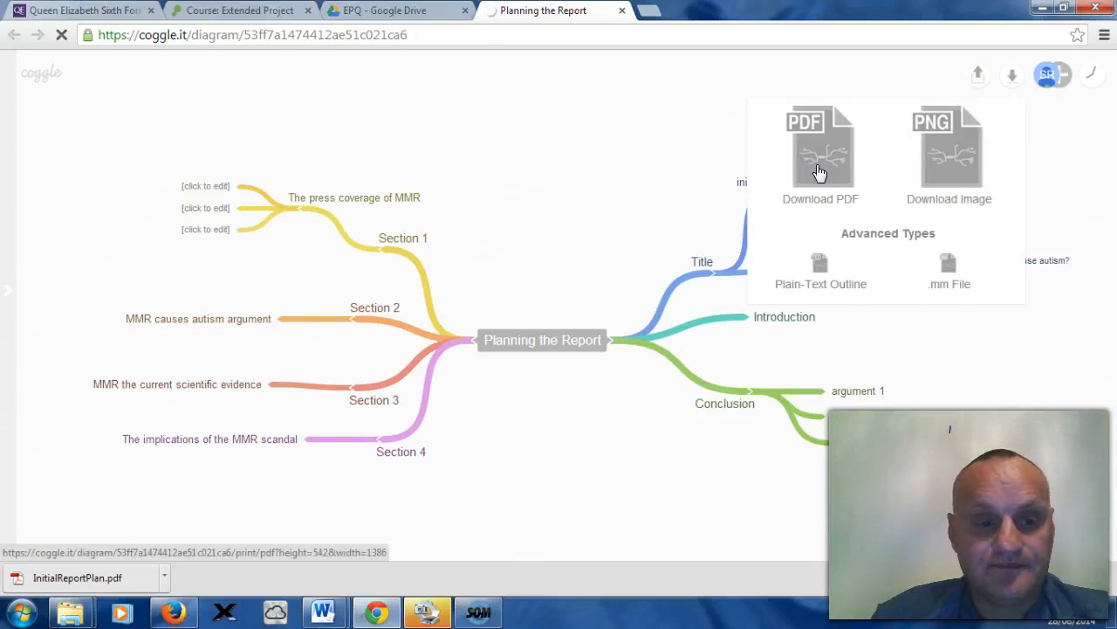
pyautogui.click(87, 578)
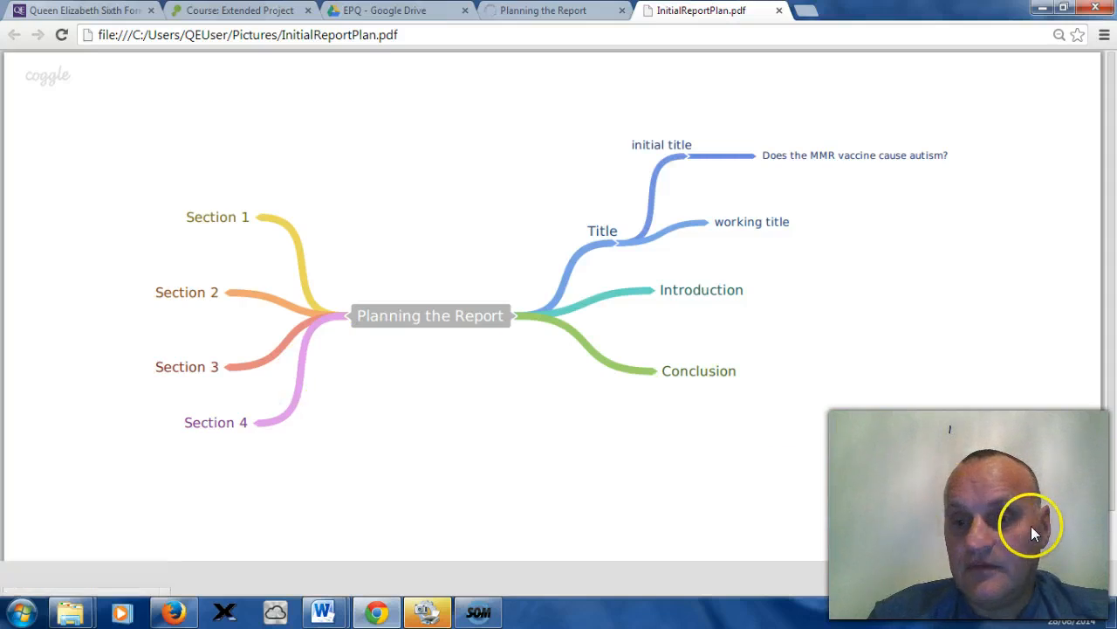
# Step: Save the open PDF under the file name ReportPlan2.pdf in the Pictures library
pyautogui.hotkey('ctrl', 's')
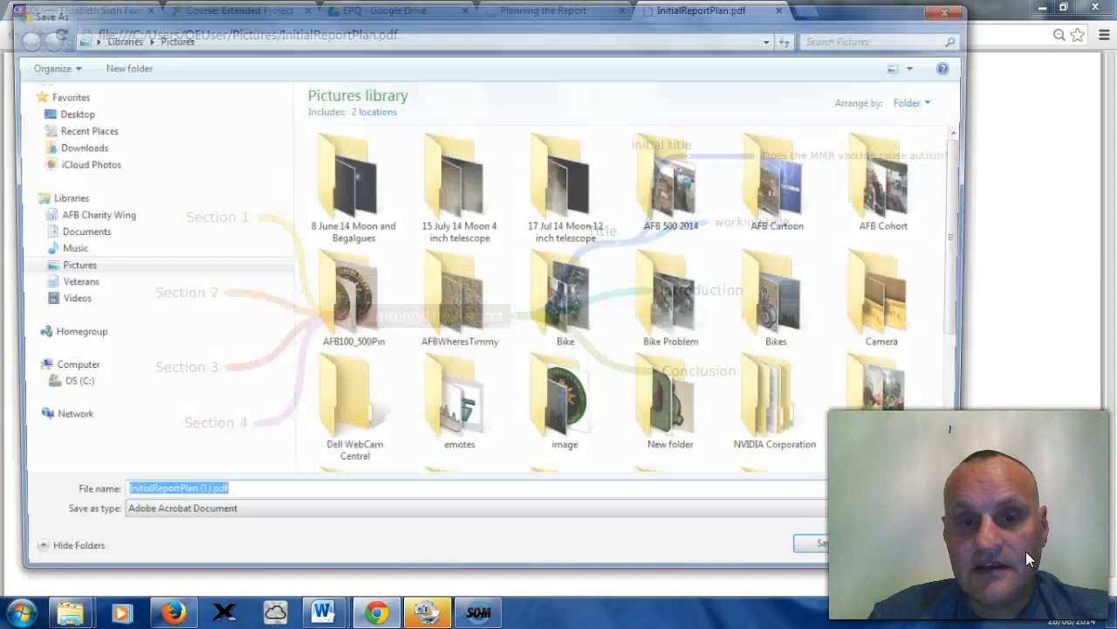
pyautogui.click(199, 499)
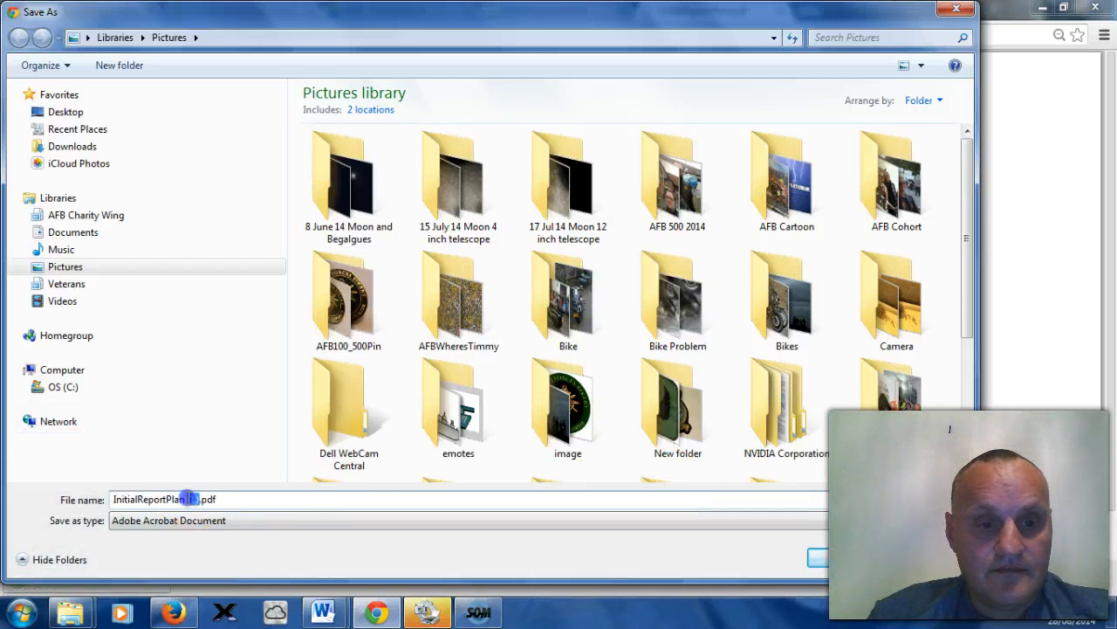
pyautogui.press('BackSpace')
pyautogui.press('BackSpace')
pyautogui.press('BackSpace')
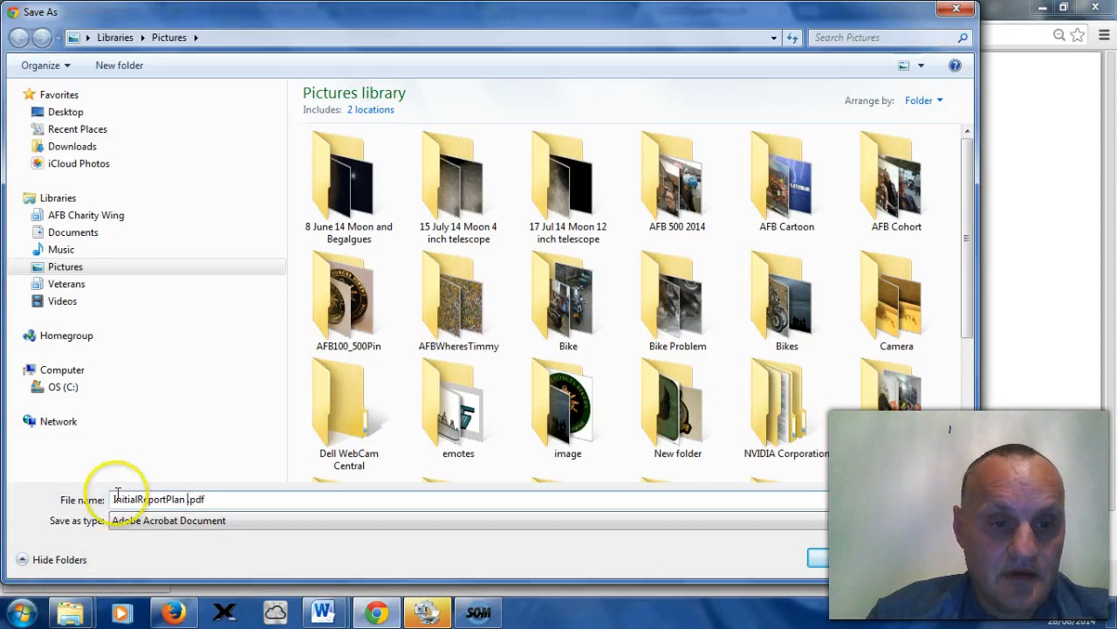
pyautogui.moveTo(137, 500); pyautogui.dragTo(104, 499)
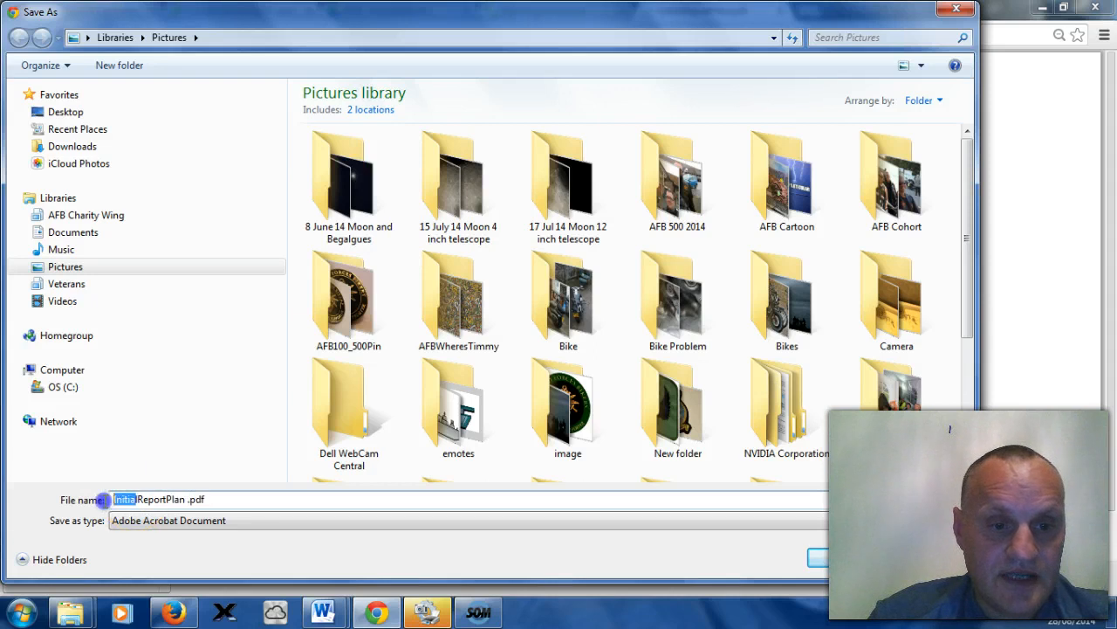
pyautogui.write('I')
pyautogui.press('BackSpace')
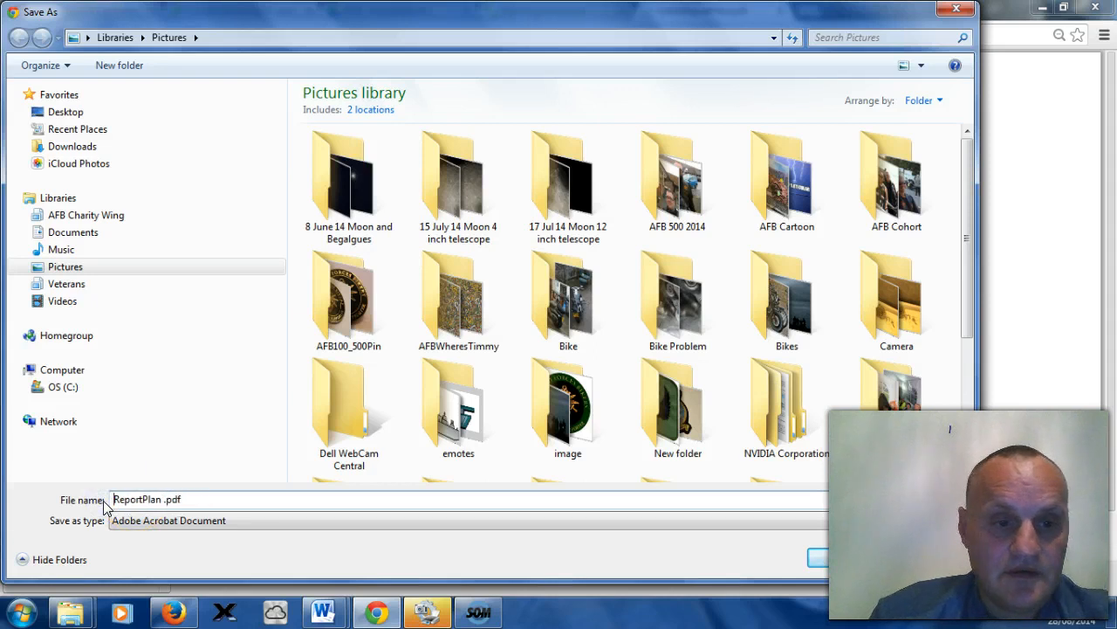
pyautogui.click(118, 499)
pyautogui.click(159, 499)
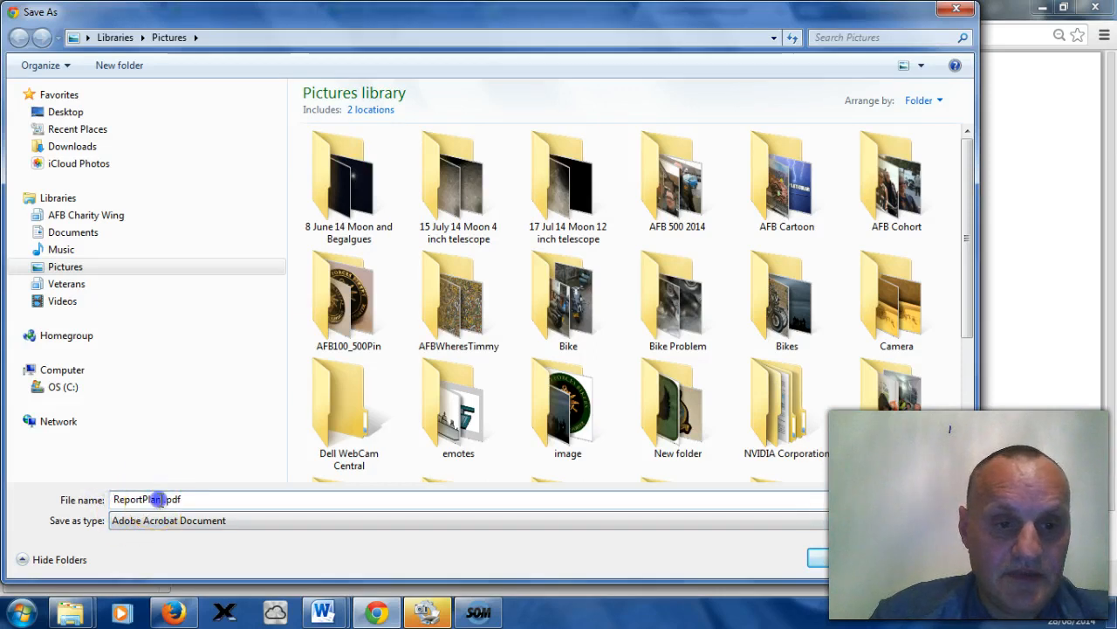
pyautogui.write('2')
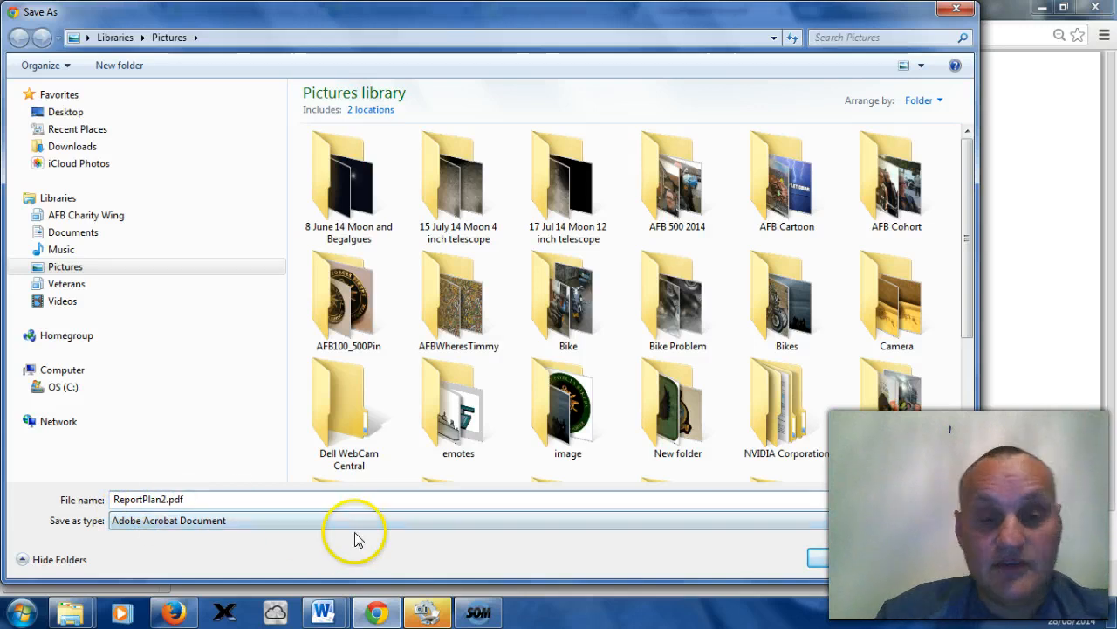
pyautogui.click(847, 554)
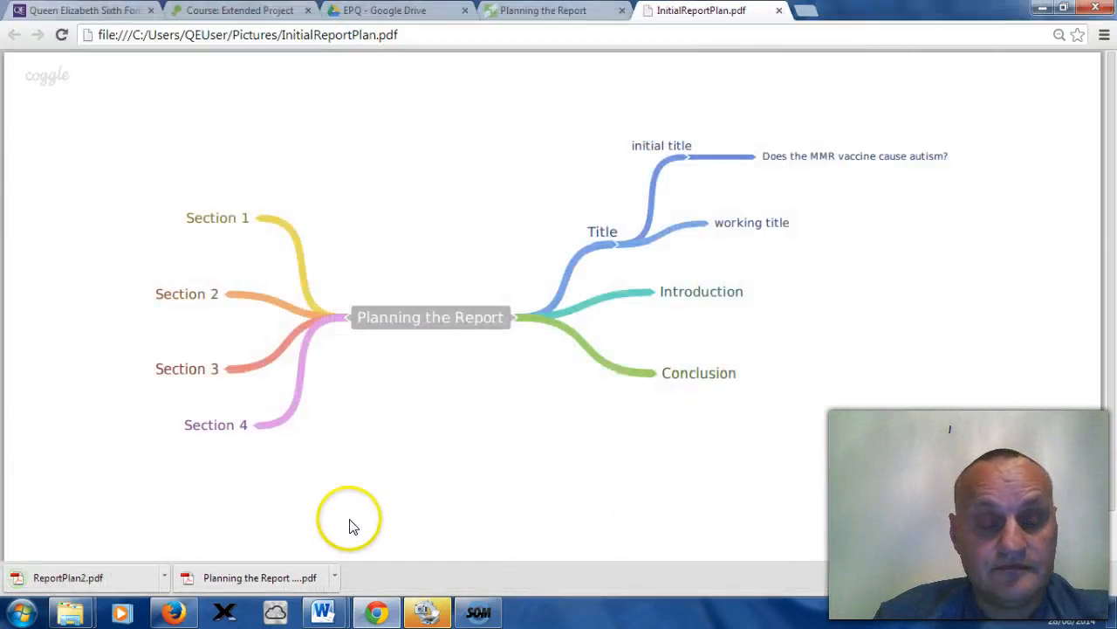
# Step: Open ReportPlan2.pdf and the newly downloaded Planning the Report PDF to compare them
pyautogui.click(96, 583)
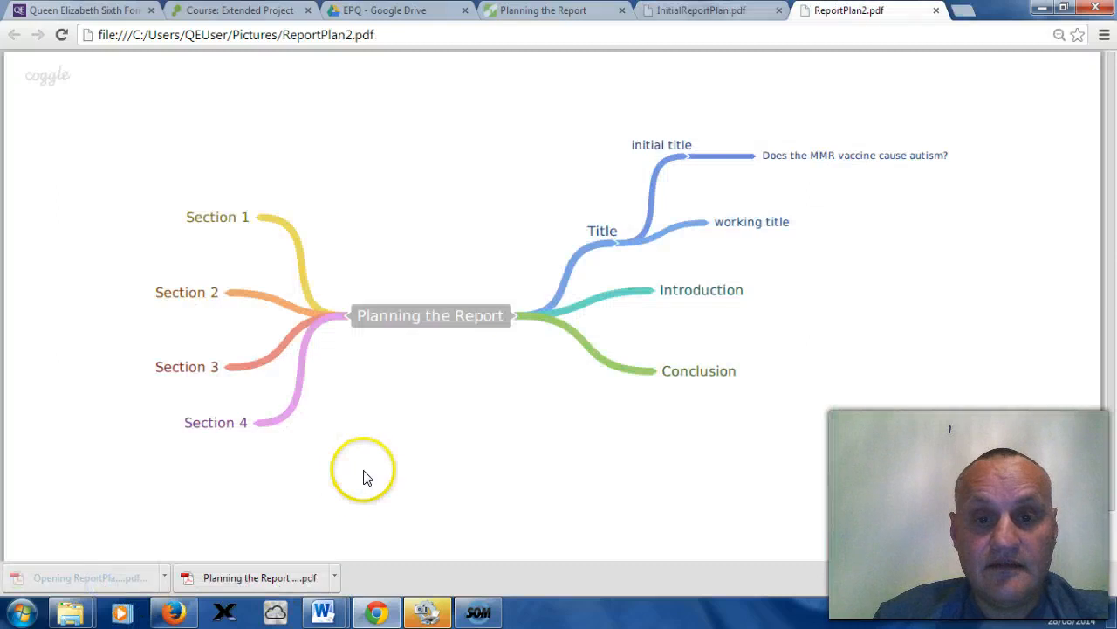
pyautogui.click(264, 578)
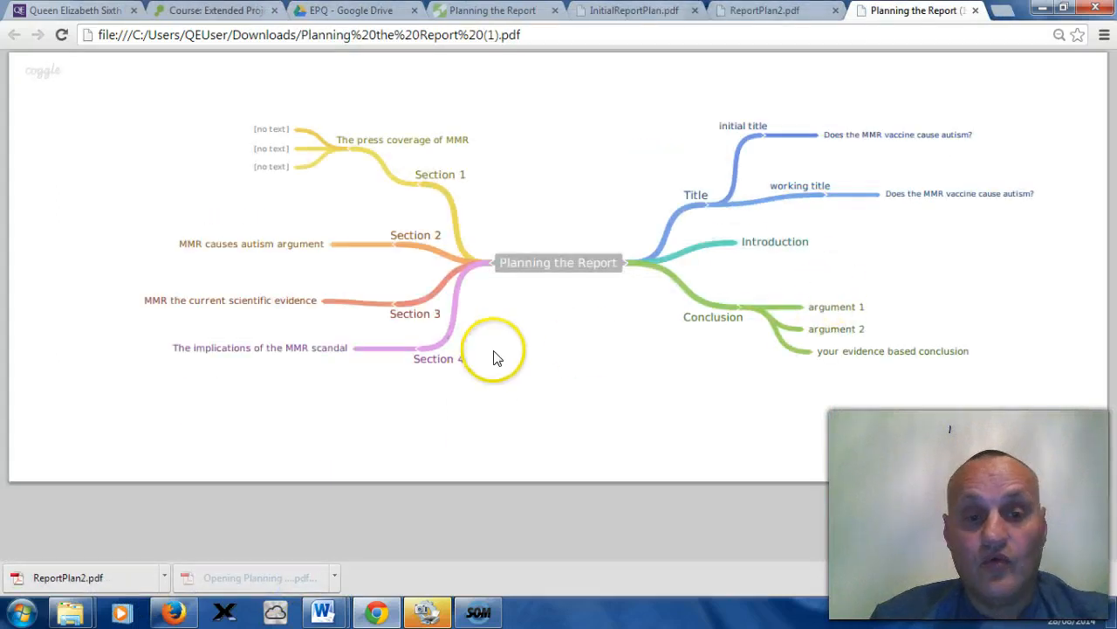
pyautogui.click(130, 578)
pyautogui.click(261, 576)
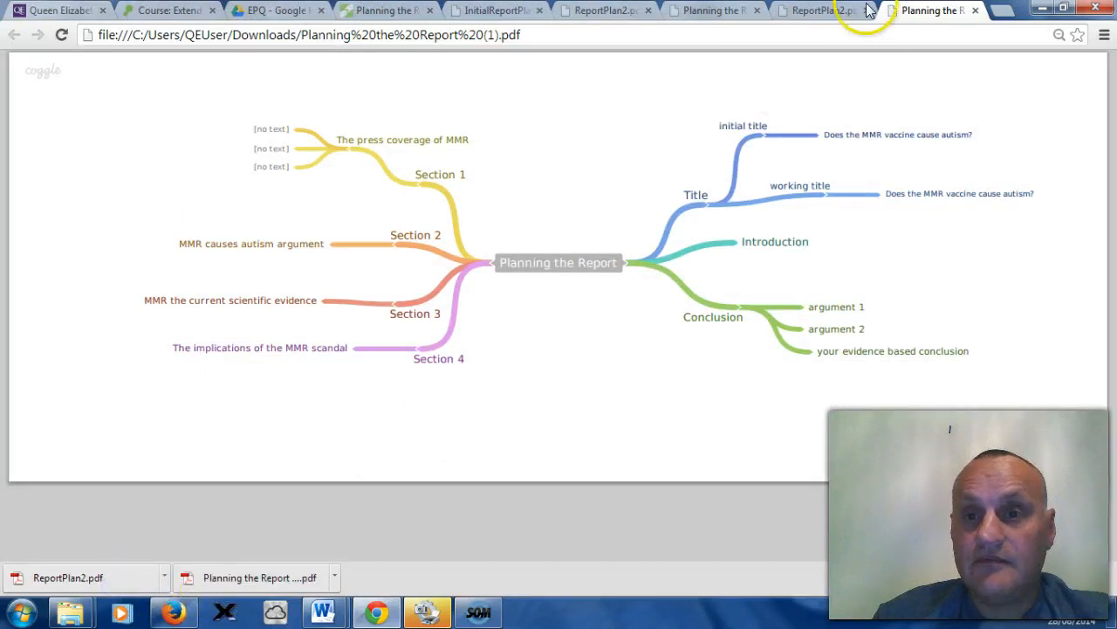
# Step: Close all the PDF tabs, leaving only the Coggle diagram and the earlier tabs open
pyautogui.click(975, 10)
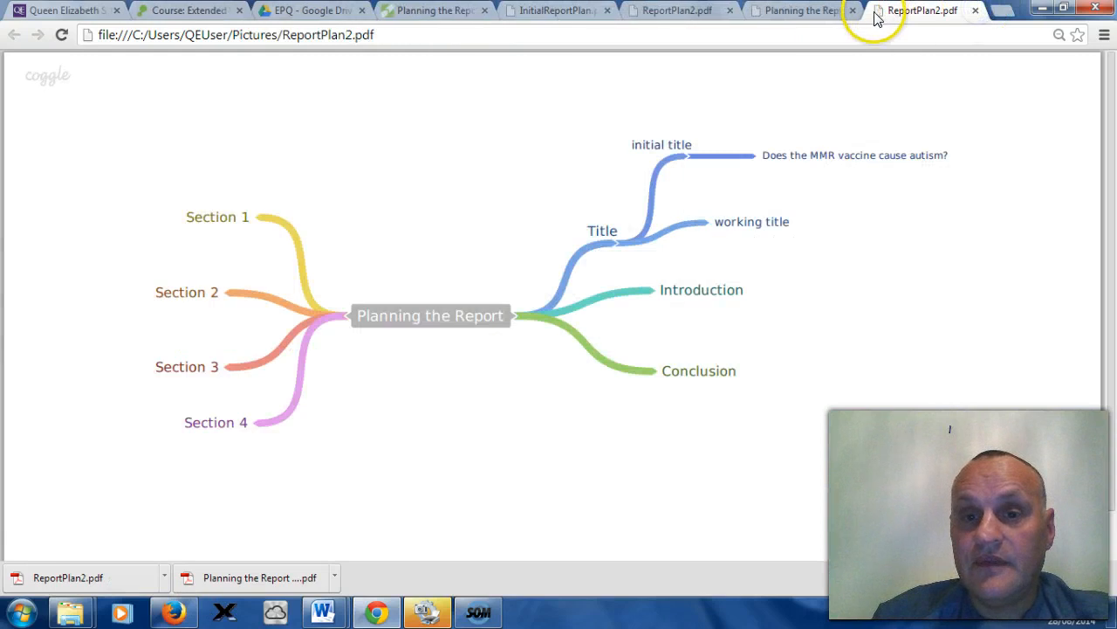
pyautogui.click(831, 15)
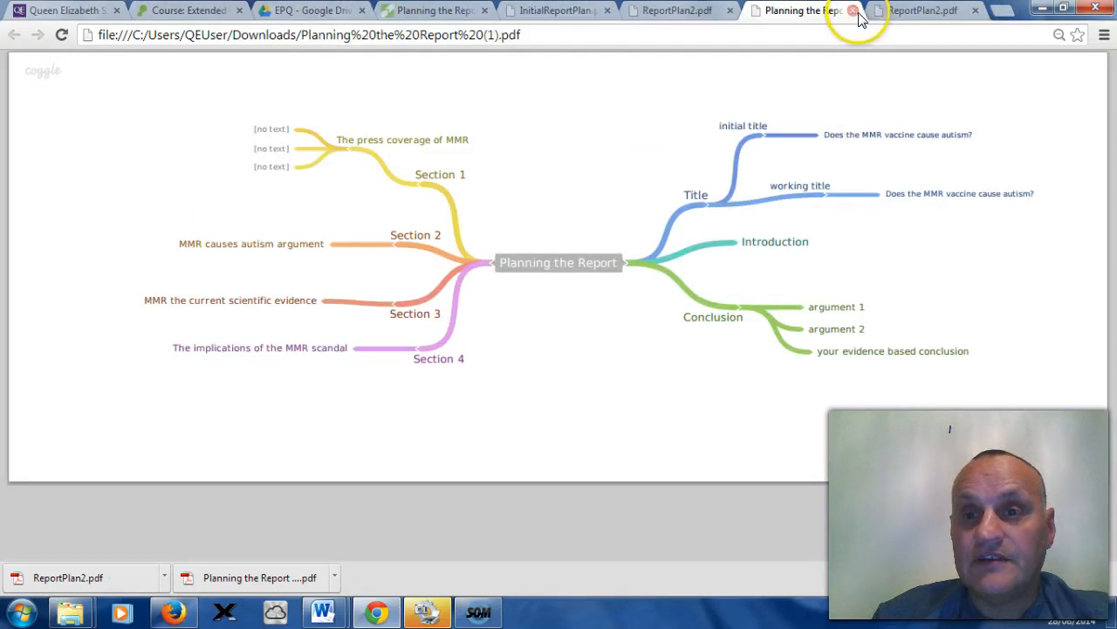
pyautogui.click(911, 9)
pyautogui.click(815, 14)
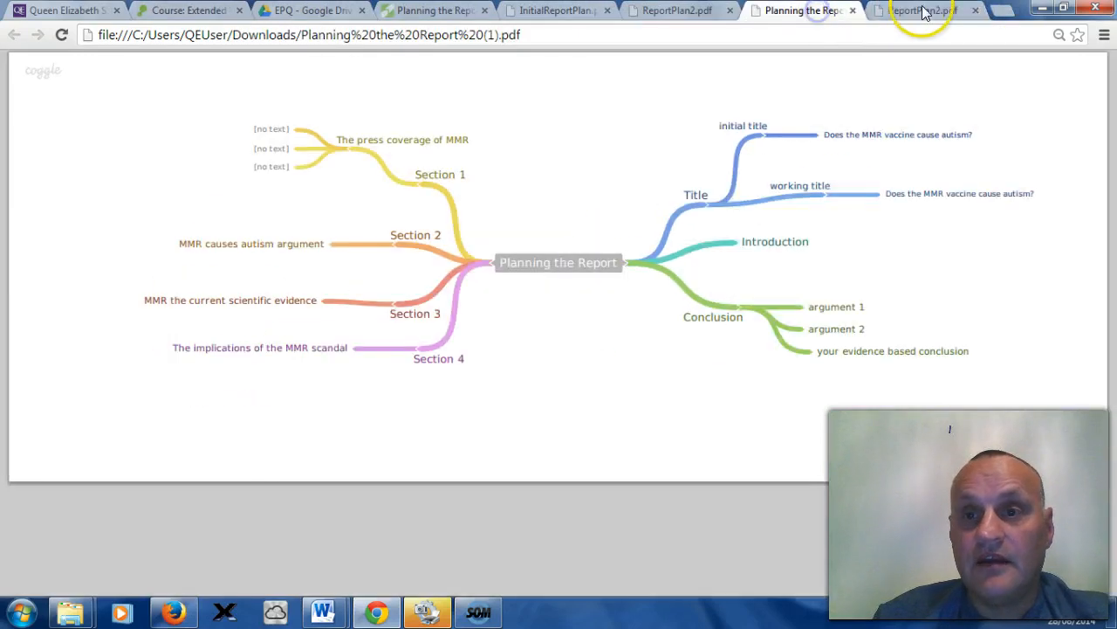
pyautogui.click(977, 10)
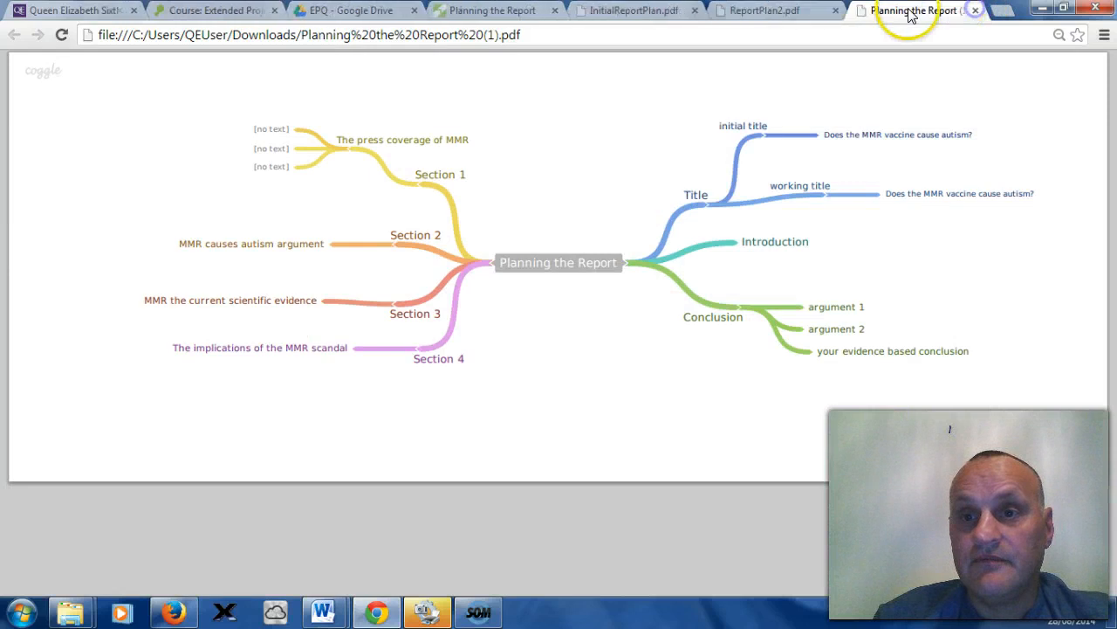
pyautogui.click(970, 11)
pyautogui.click(935, 10)
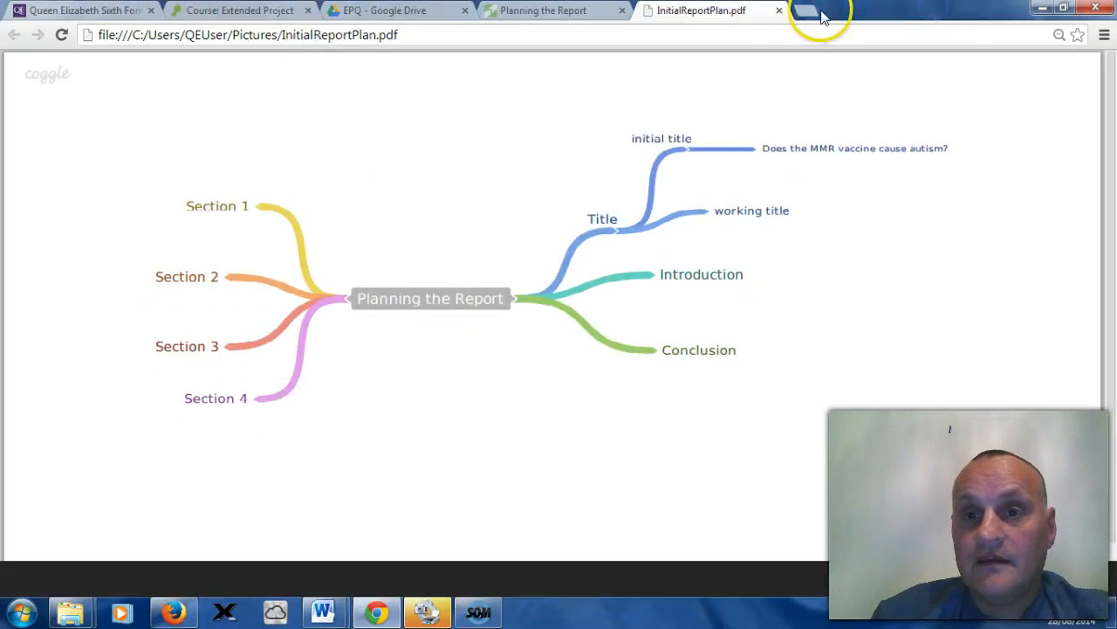
pyautogui.click(779, 10)
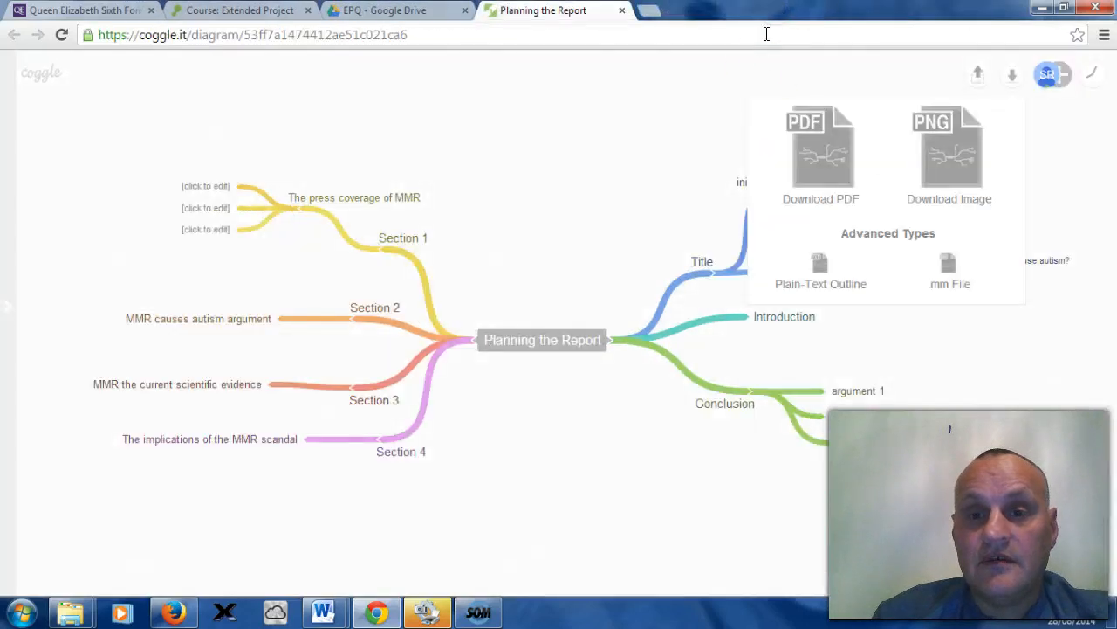
# Step: Open Coggle's Getting Started help panel, then switch to the EPQ Google Drive tab
pyautogui.click(1077, 111)
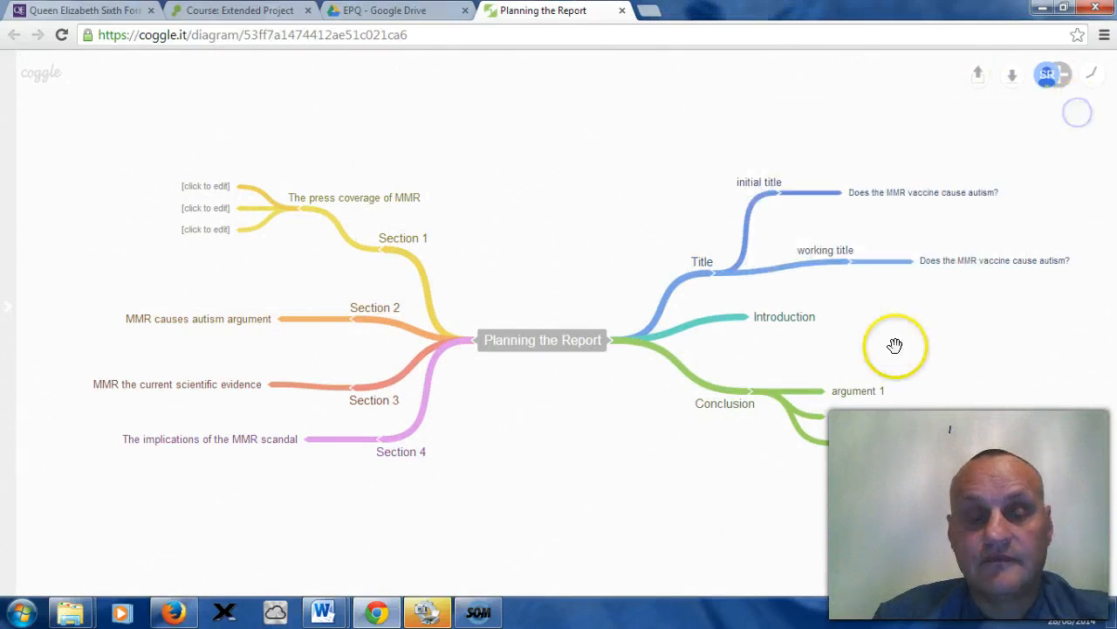
pyautogui.click(9, 313)
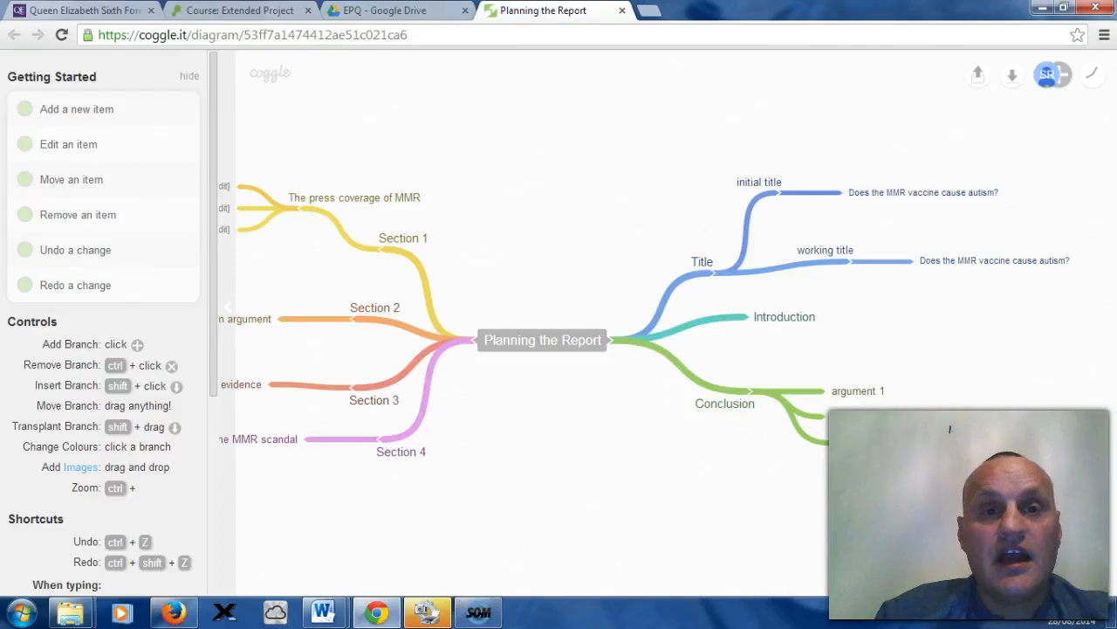
pyautogui.click(428, 12)
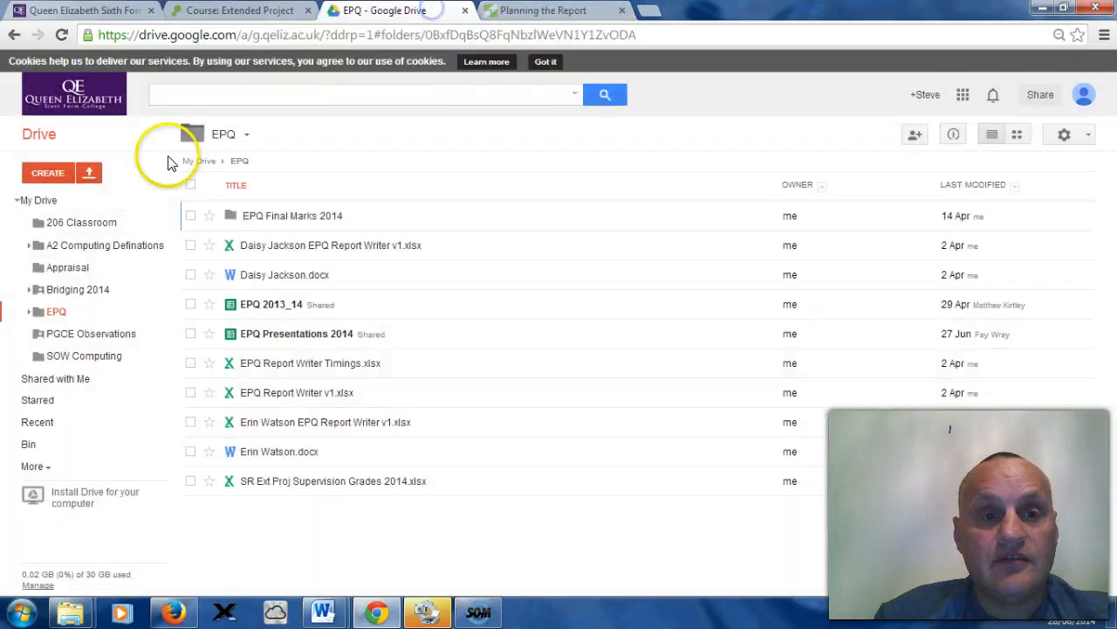
# Step: Browse the Education category of Google Drive's Connect more apps gallery, then close the gallery
pyautogui.click(54, 172)
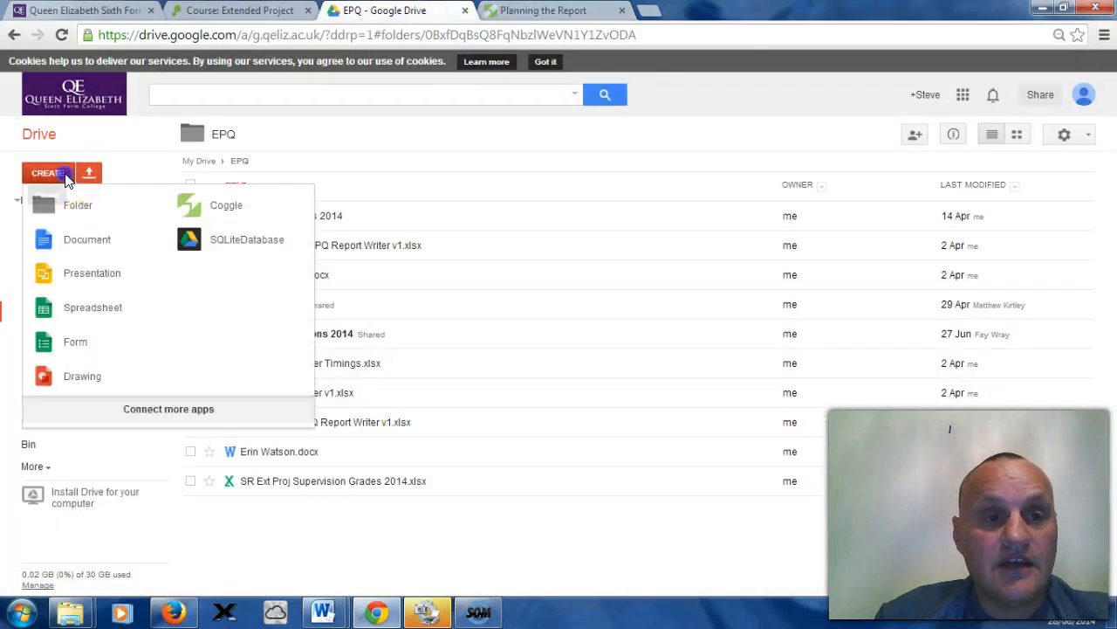
pyautogui.click(169, 410)
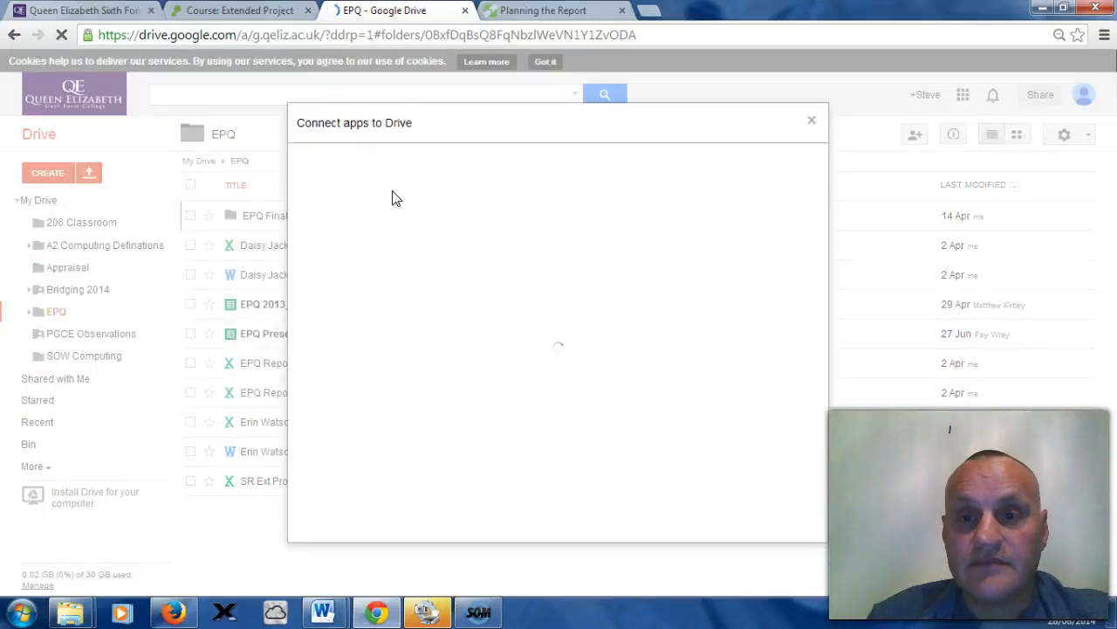
pyautogui.click(486, 205)
pyautogui.click(586, 217)
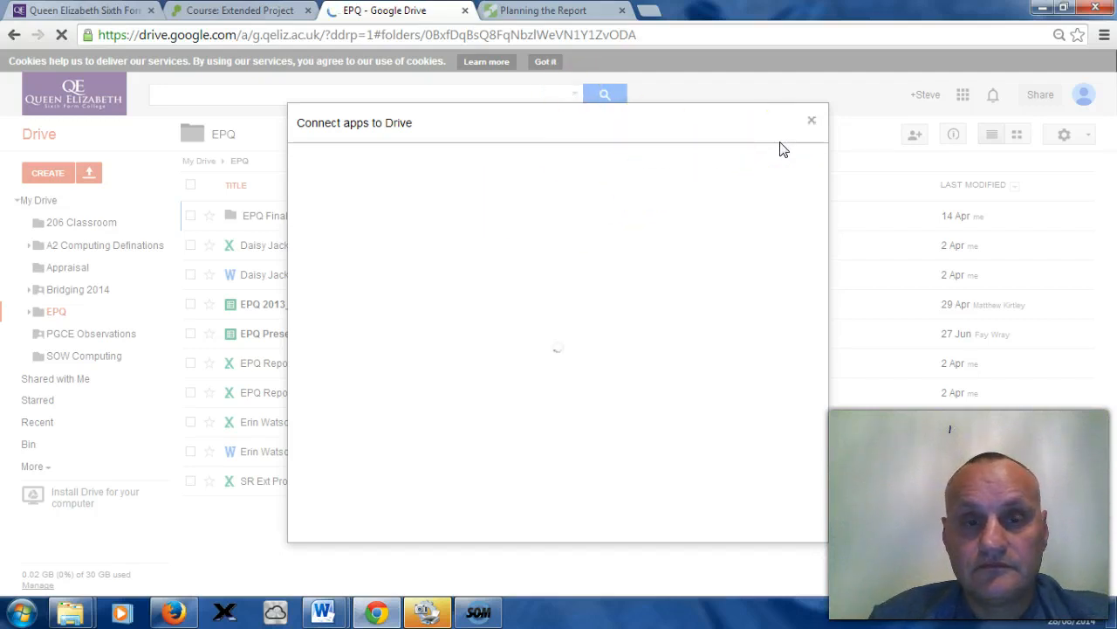
pyautogui.click(811, 123)
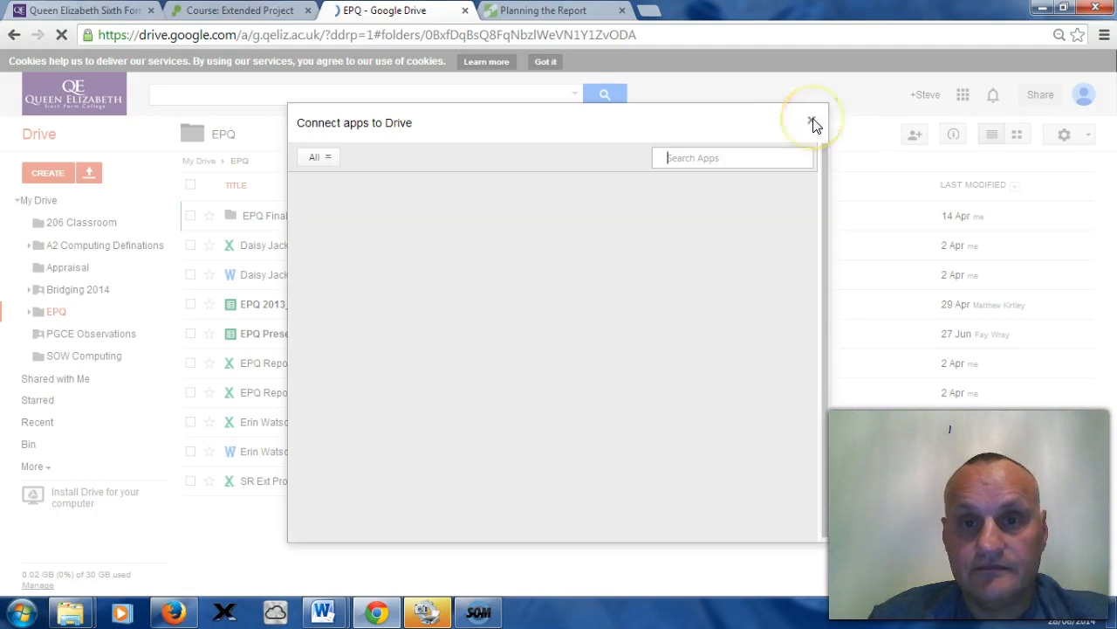
pyautogui.click(690, 179)
pyautogui.click(332, 162)
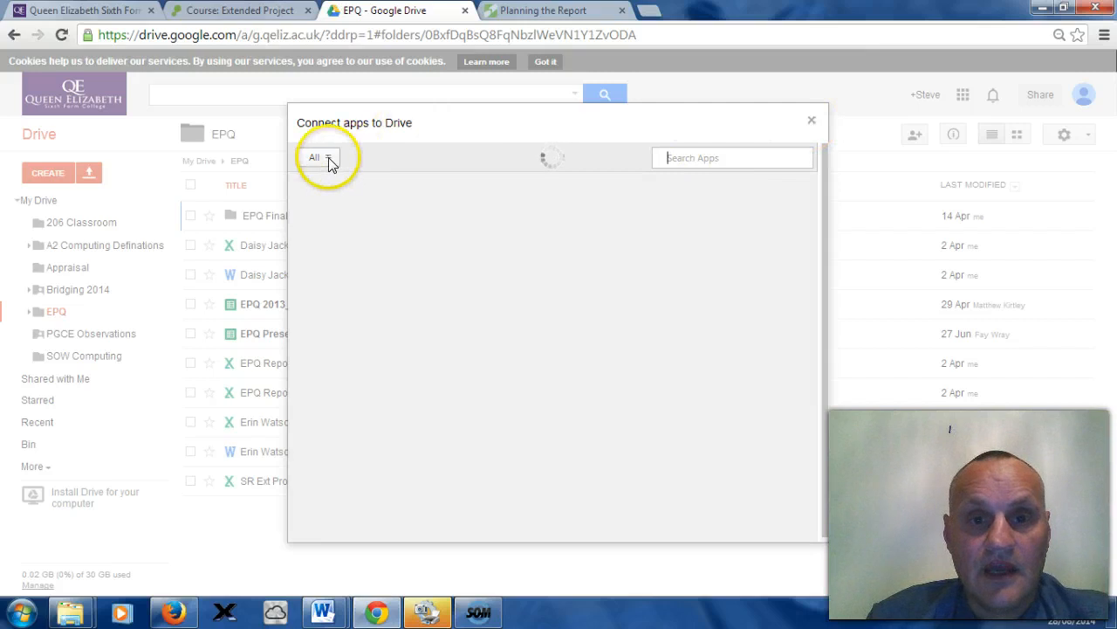
pyautogui.click(338, 274)
pyautogui.click(363, 159)
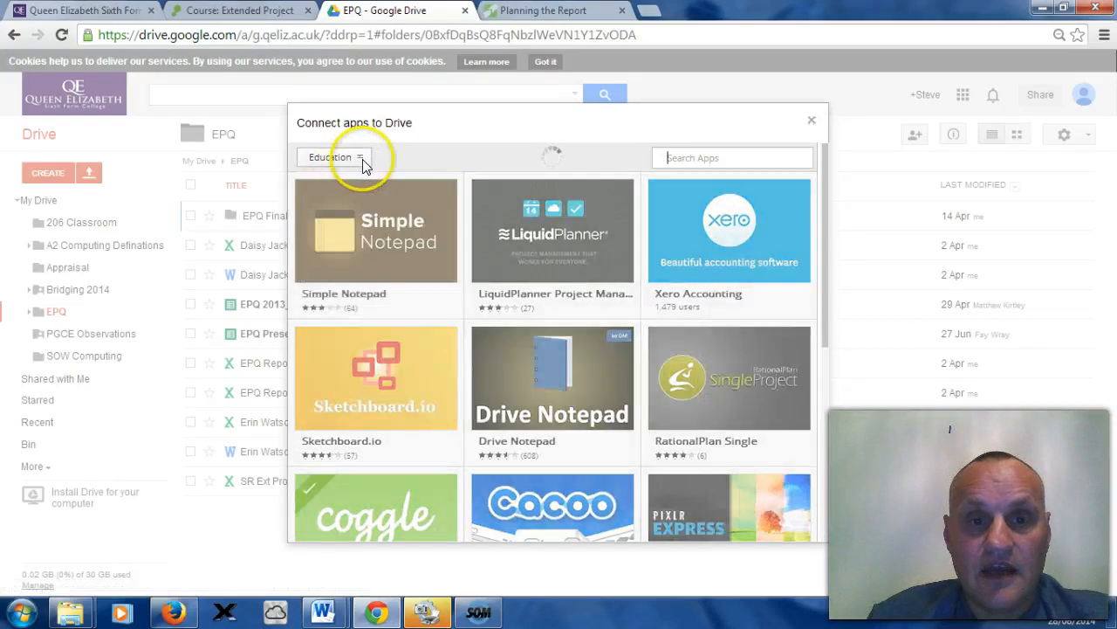
pyautogui.click(364, 164)
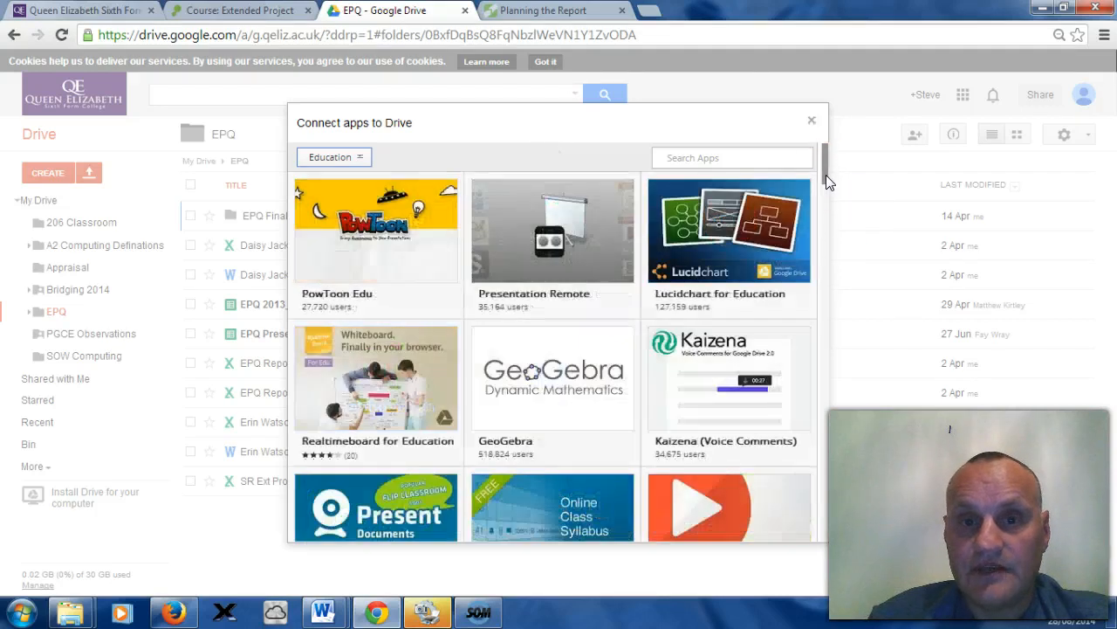
pyautogui.click(826, 176)
pyautogui.moveTo(826, 176)
pyautogui.mouseDown()
pyautogui.moveTo(822, 384)
pyautogui.moveTo(832, 155)
pyautogui.mouseUp()
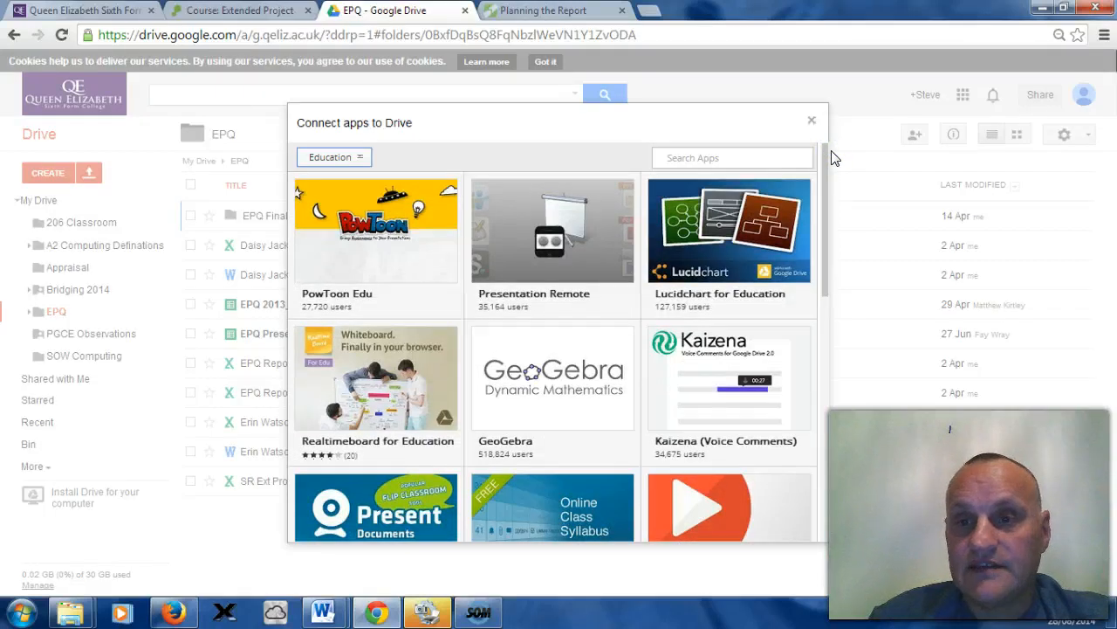
pyautogui.click(812, 121)
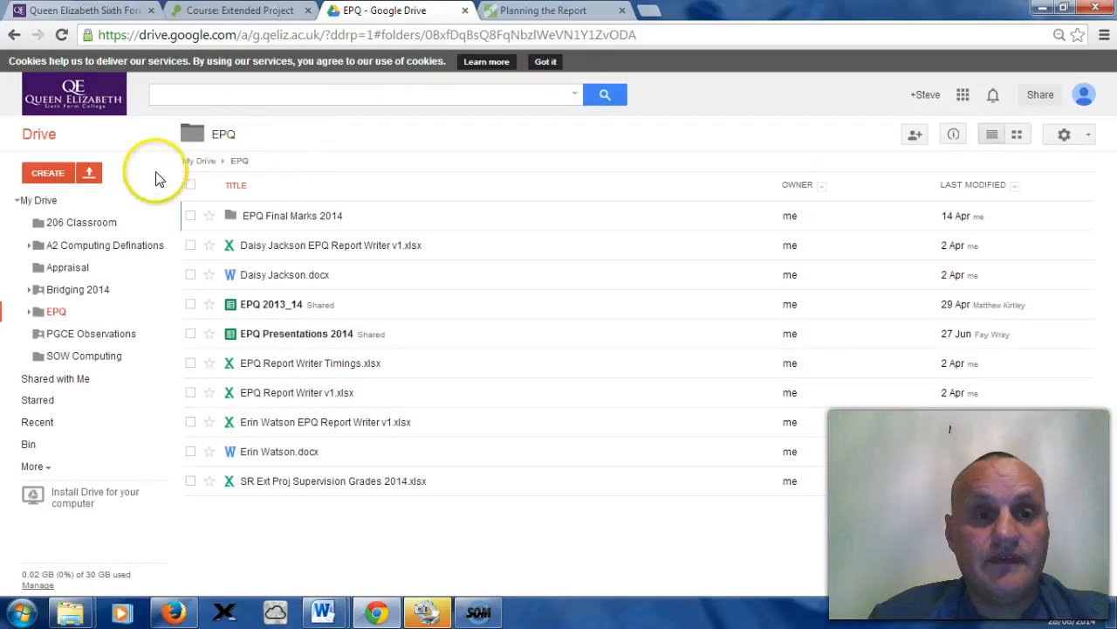
# Step: Disconnect the Coggle app from Google Drive through Manage apps and check the Create menu
pyautogui.click(48, 172)
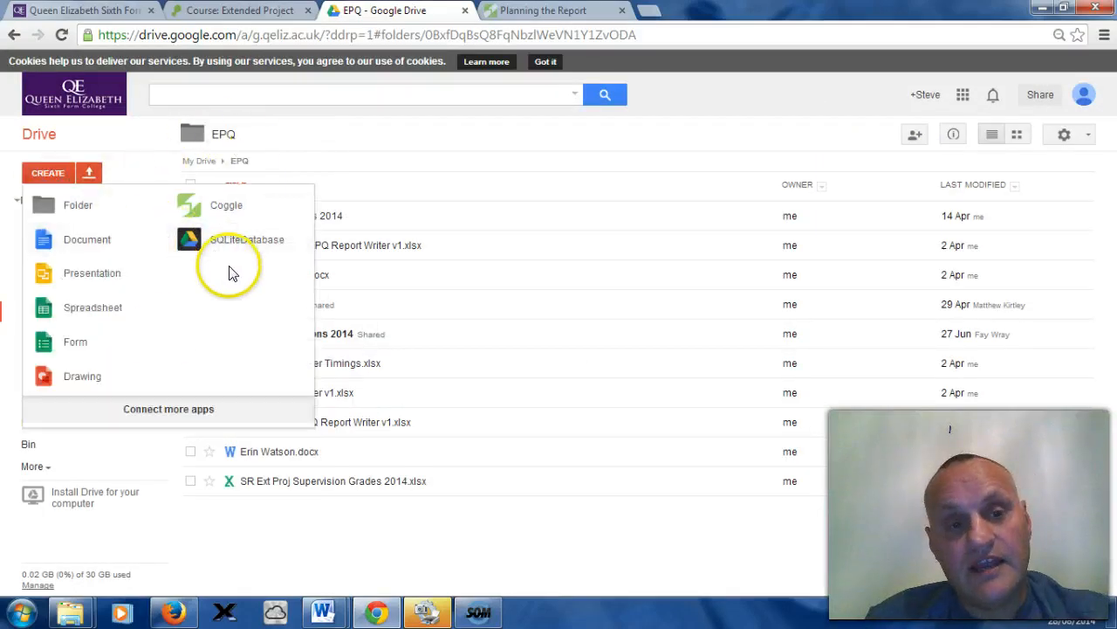
pyautogui.click(1064, 138)
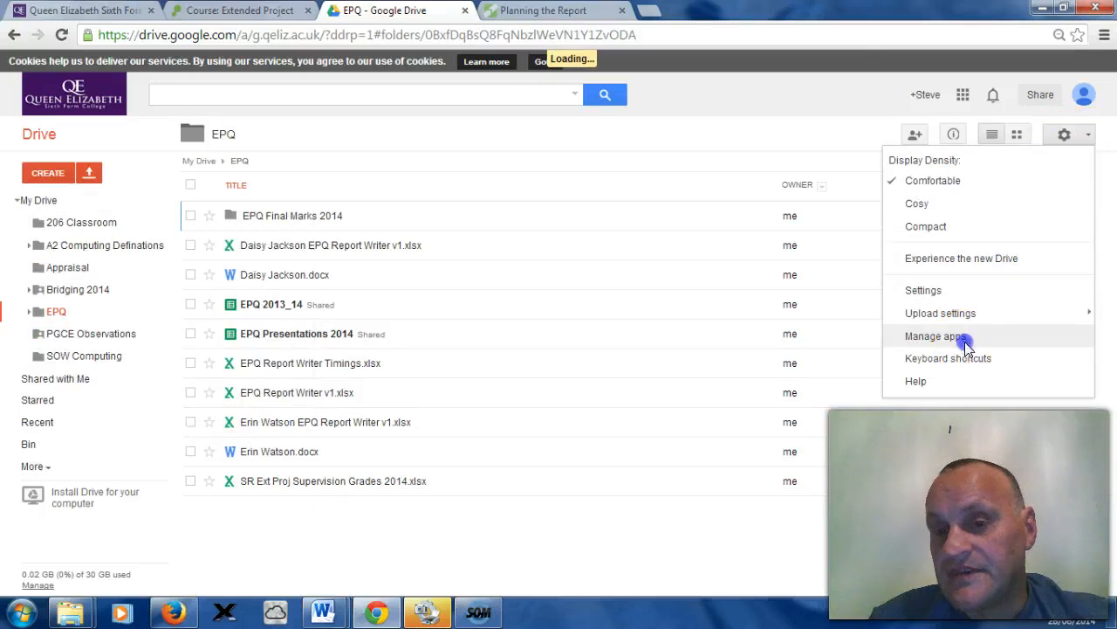
pyautogui.click(935, 337)
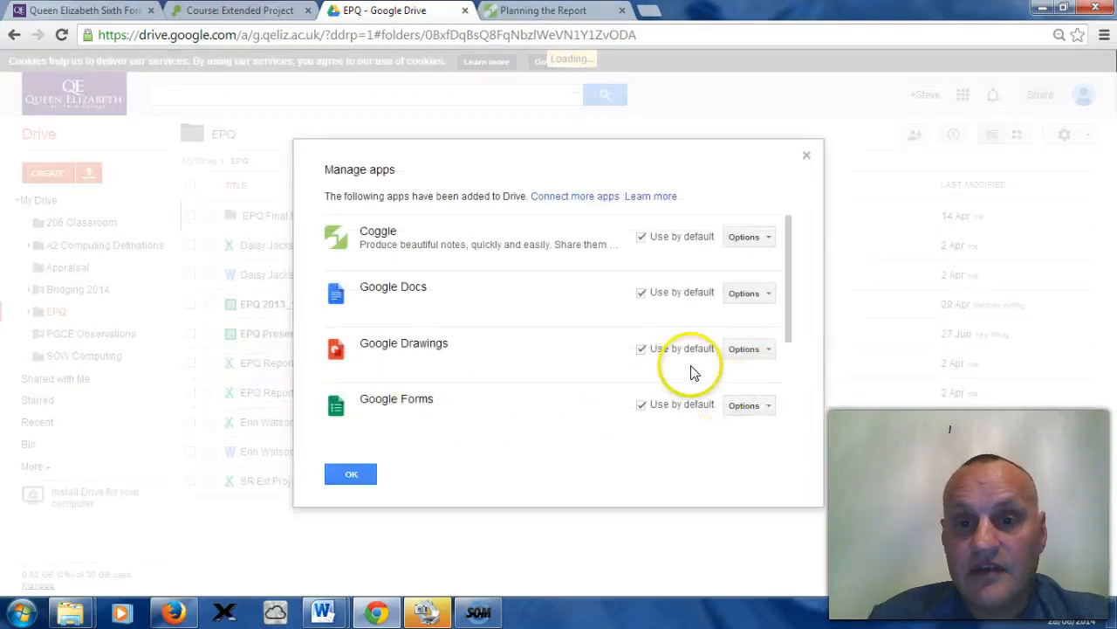
pyautogui.click(767, 237)
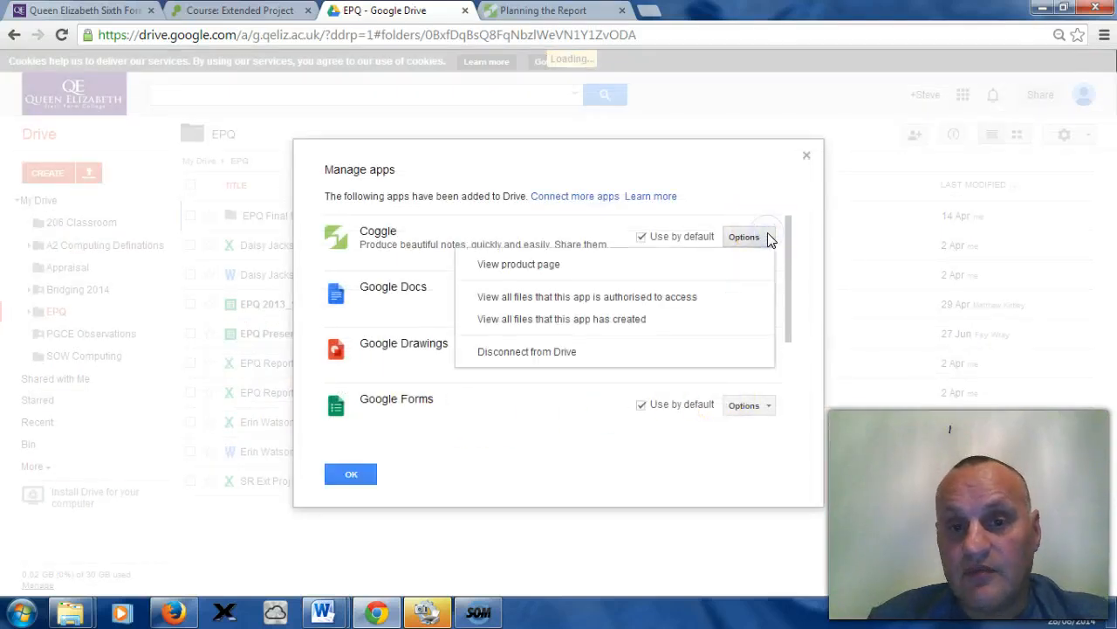
pyautogui.click(767, 237)
pyautogui.click(766, 237)
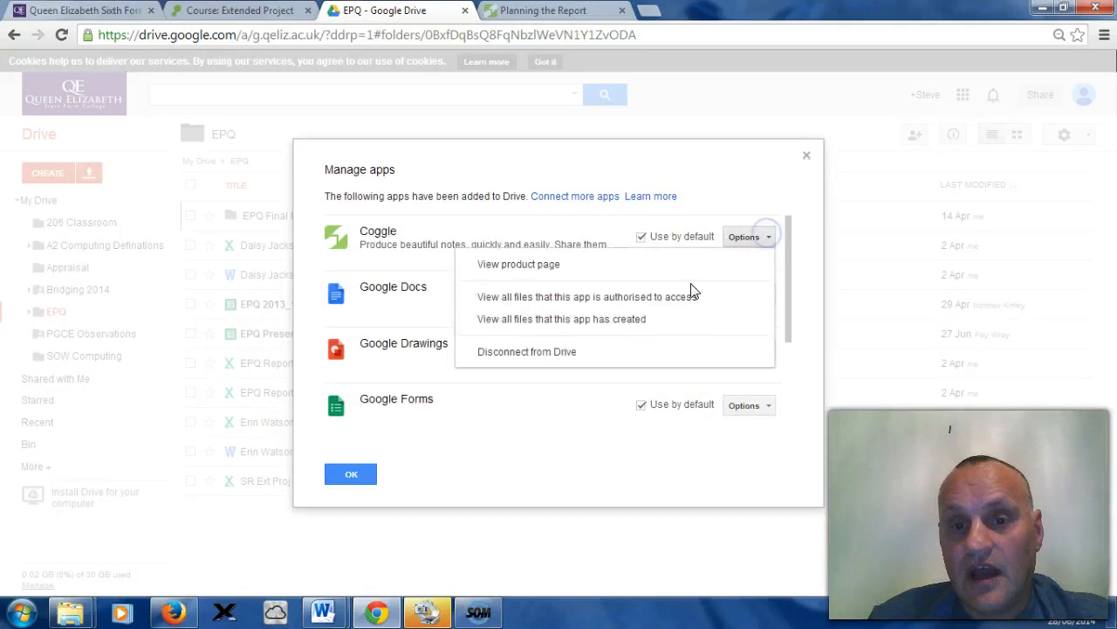
pyautogui.click(559, 353)
pyautogui.click(428, 386)
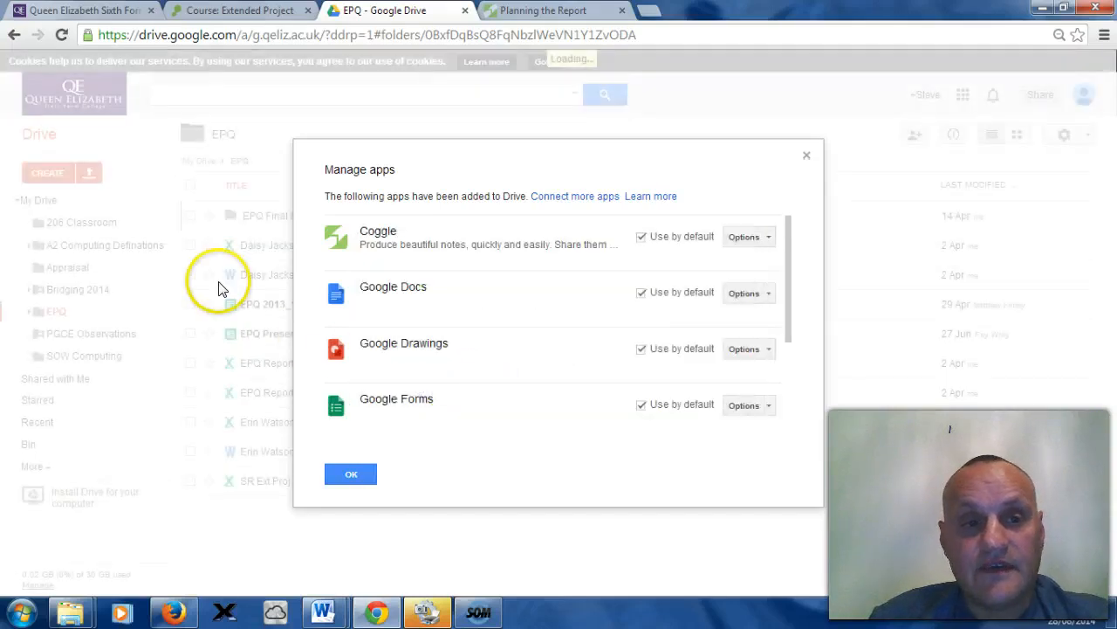
pyautogui.click(350, 472)
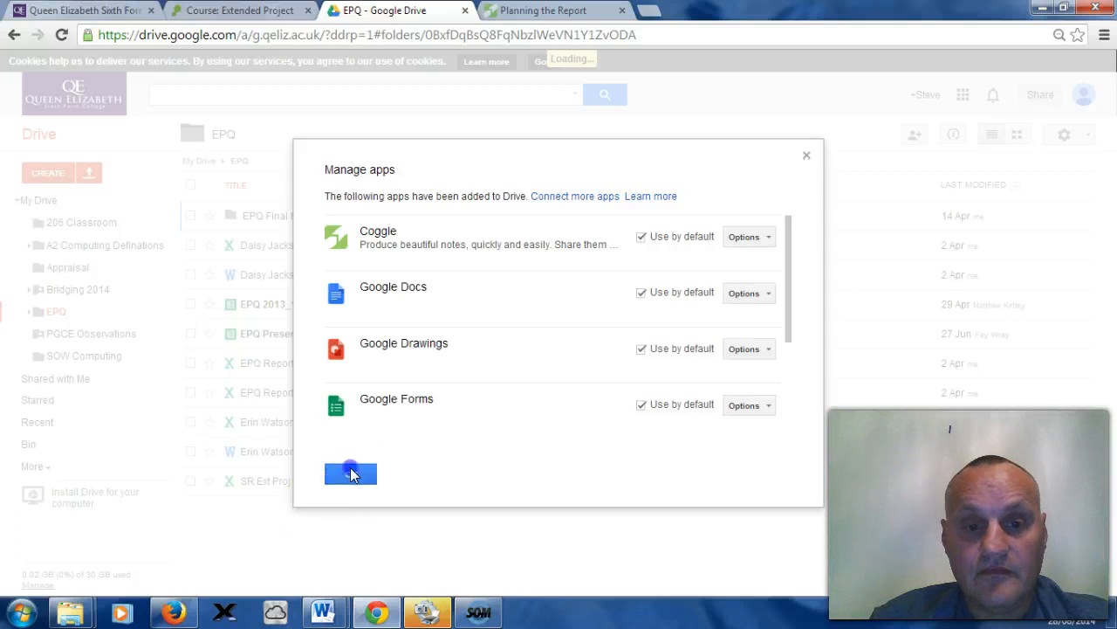
pyautogui.click(53, 173)
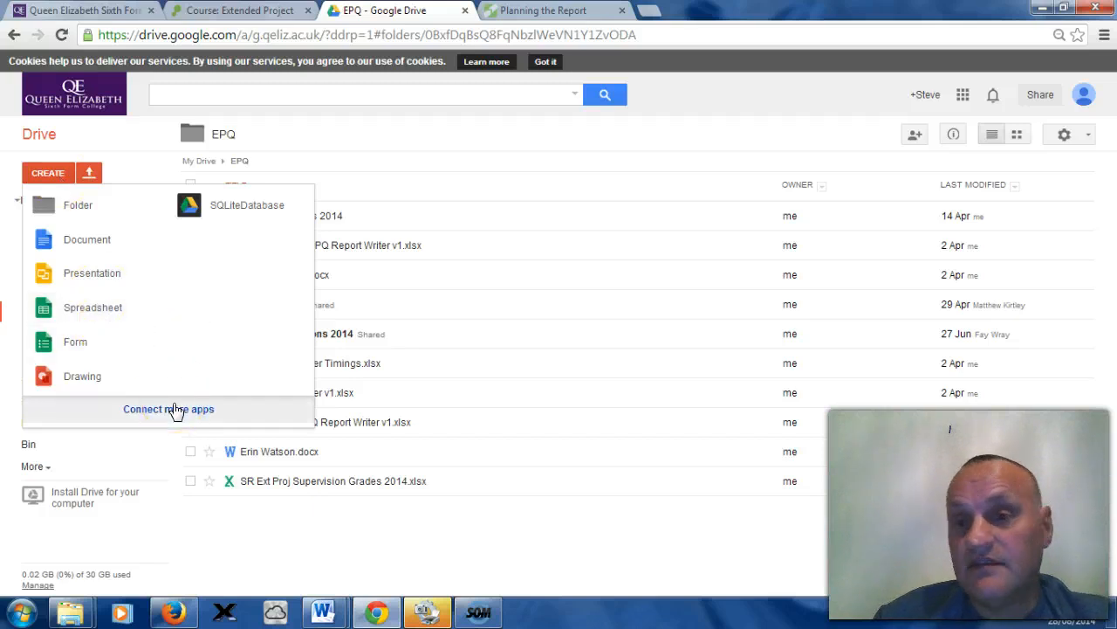
pyautogui.click(481, 316)
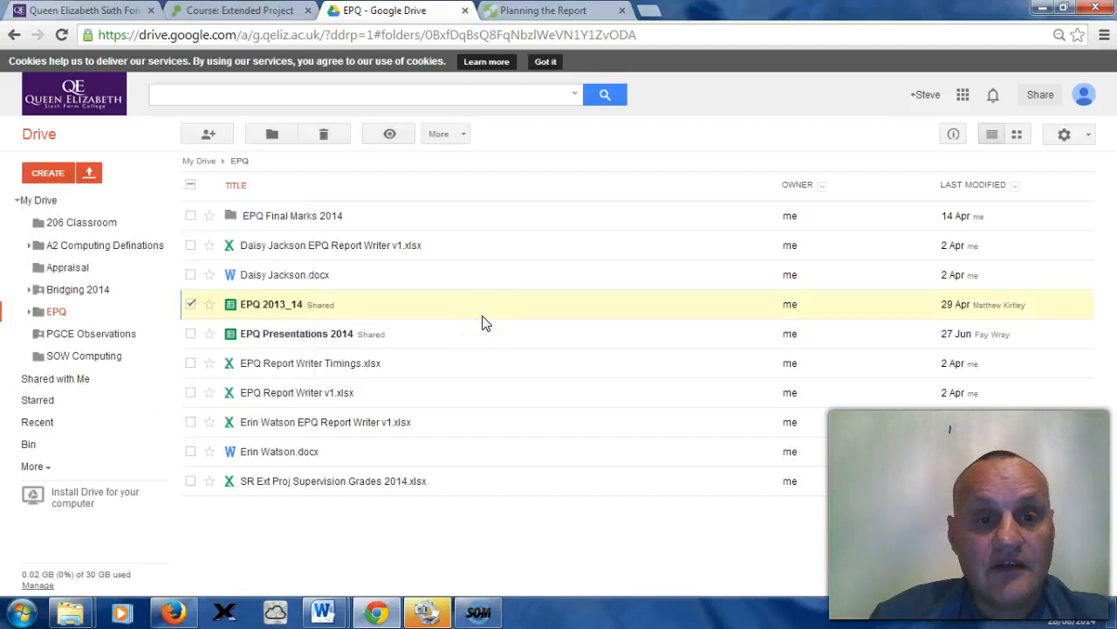